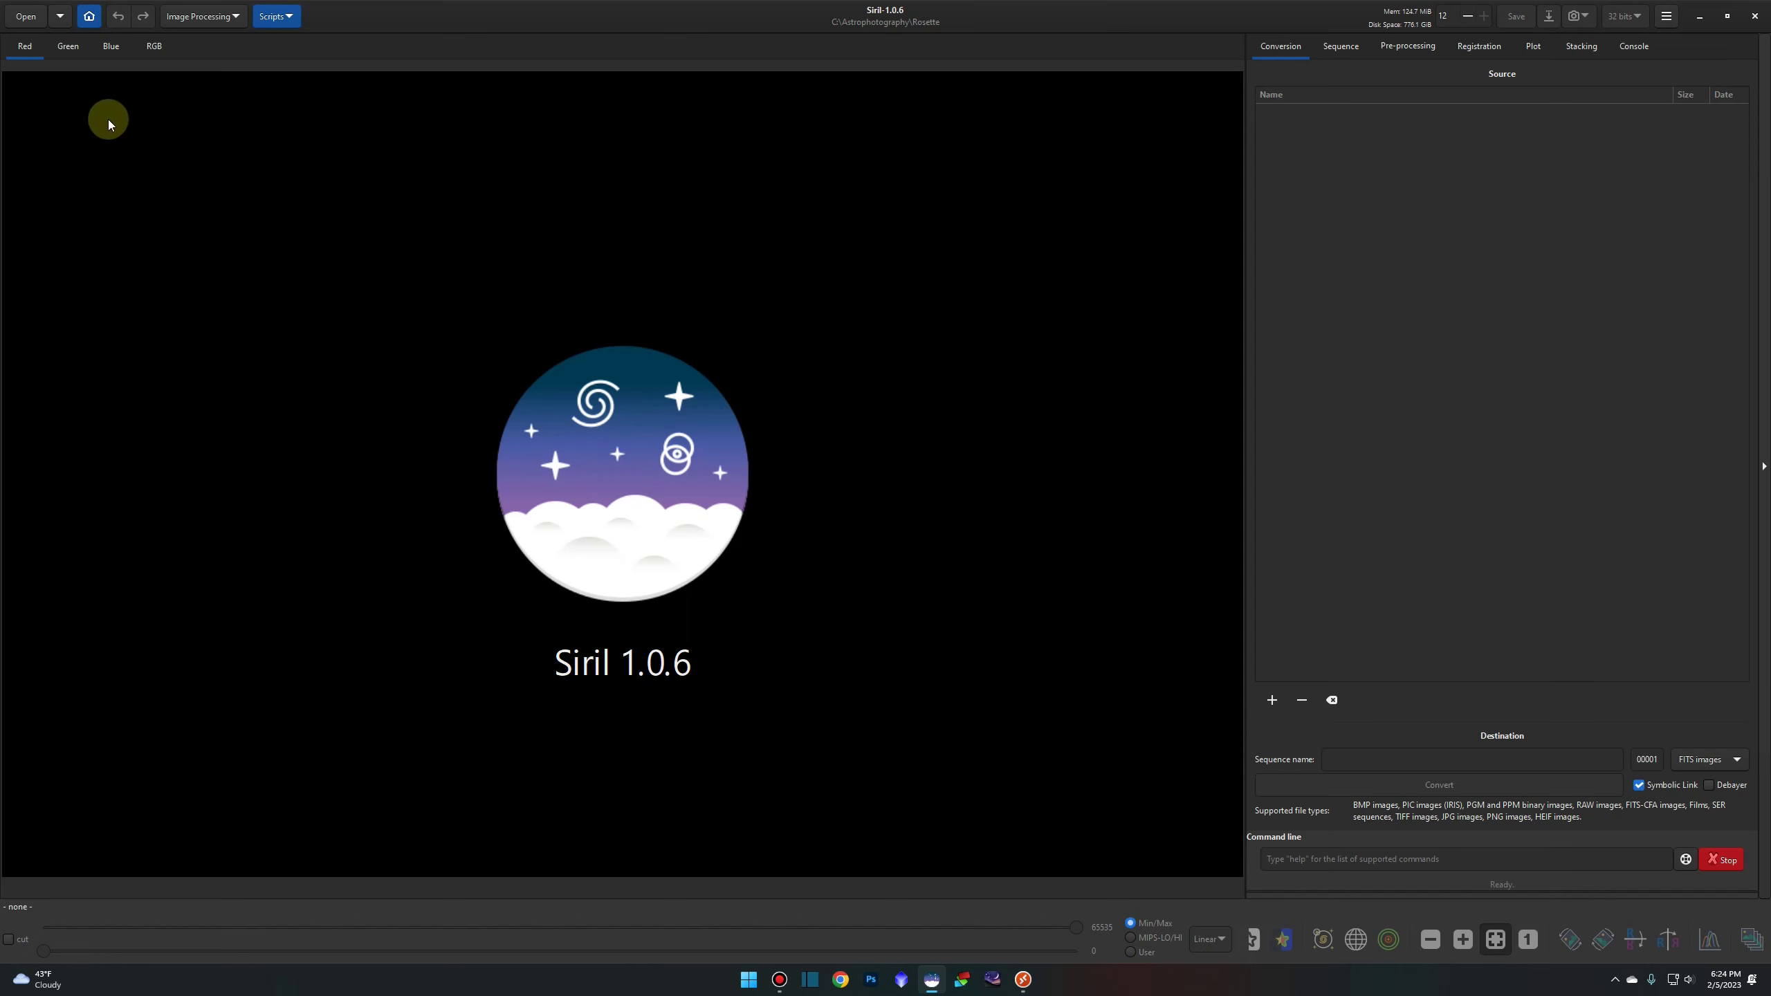
- Open result.fit from the Rosette folder
click(26, 16)
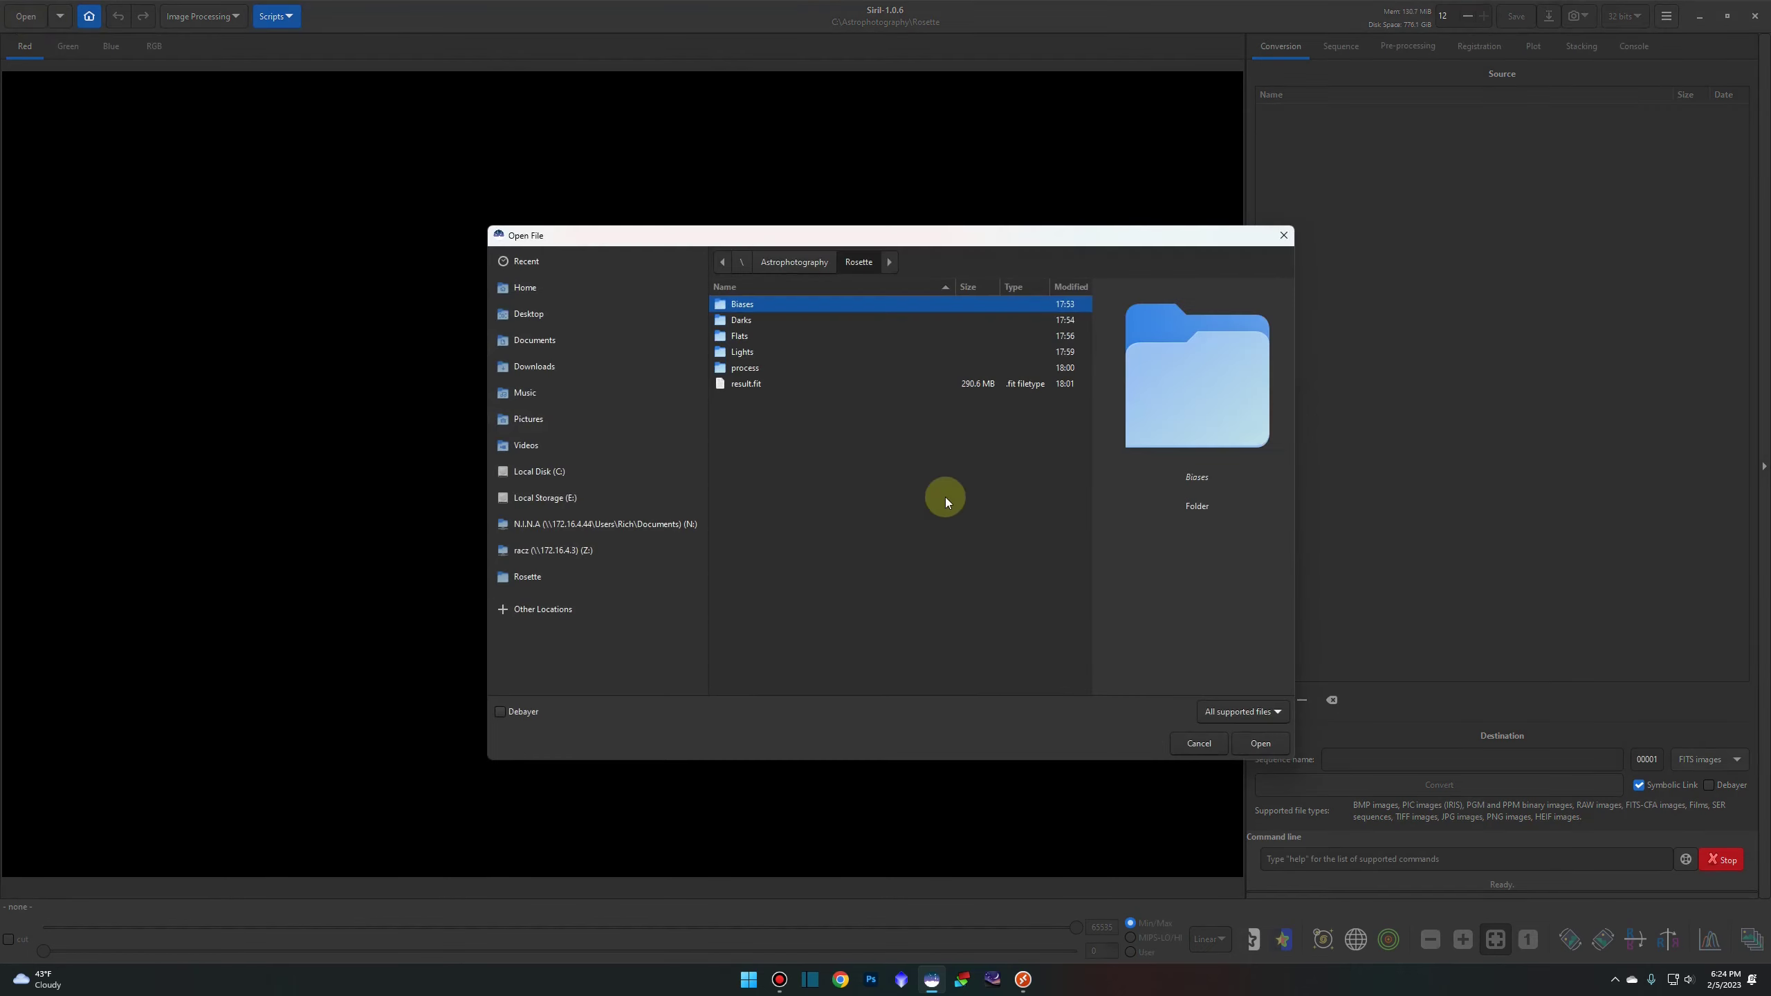
click(762, 388)
double_click(763, 388)
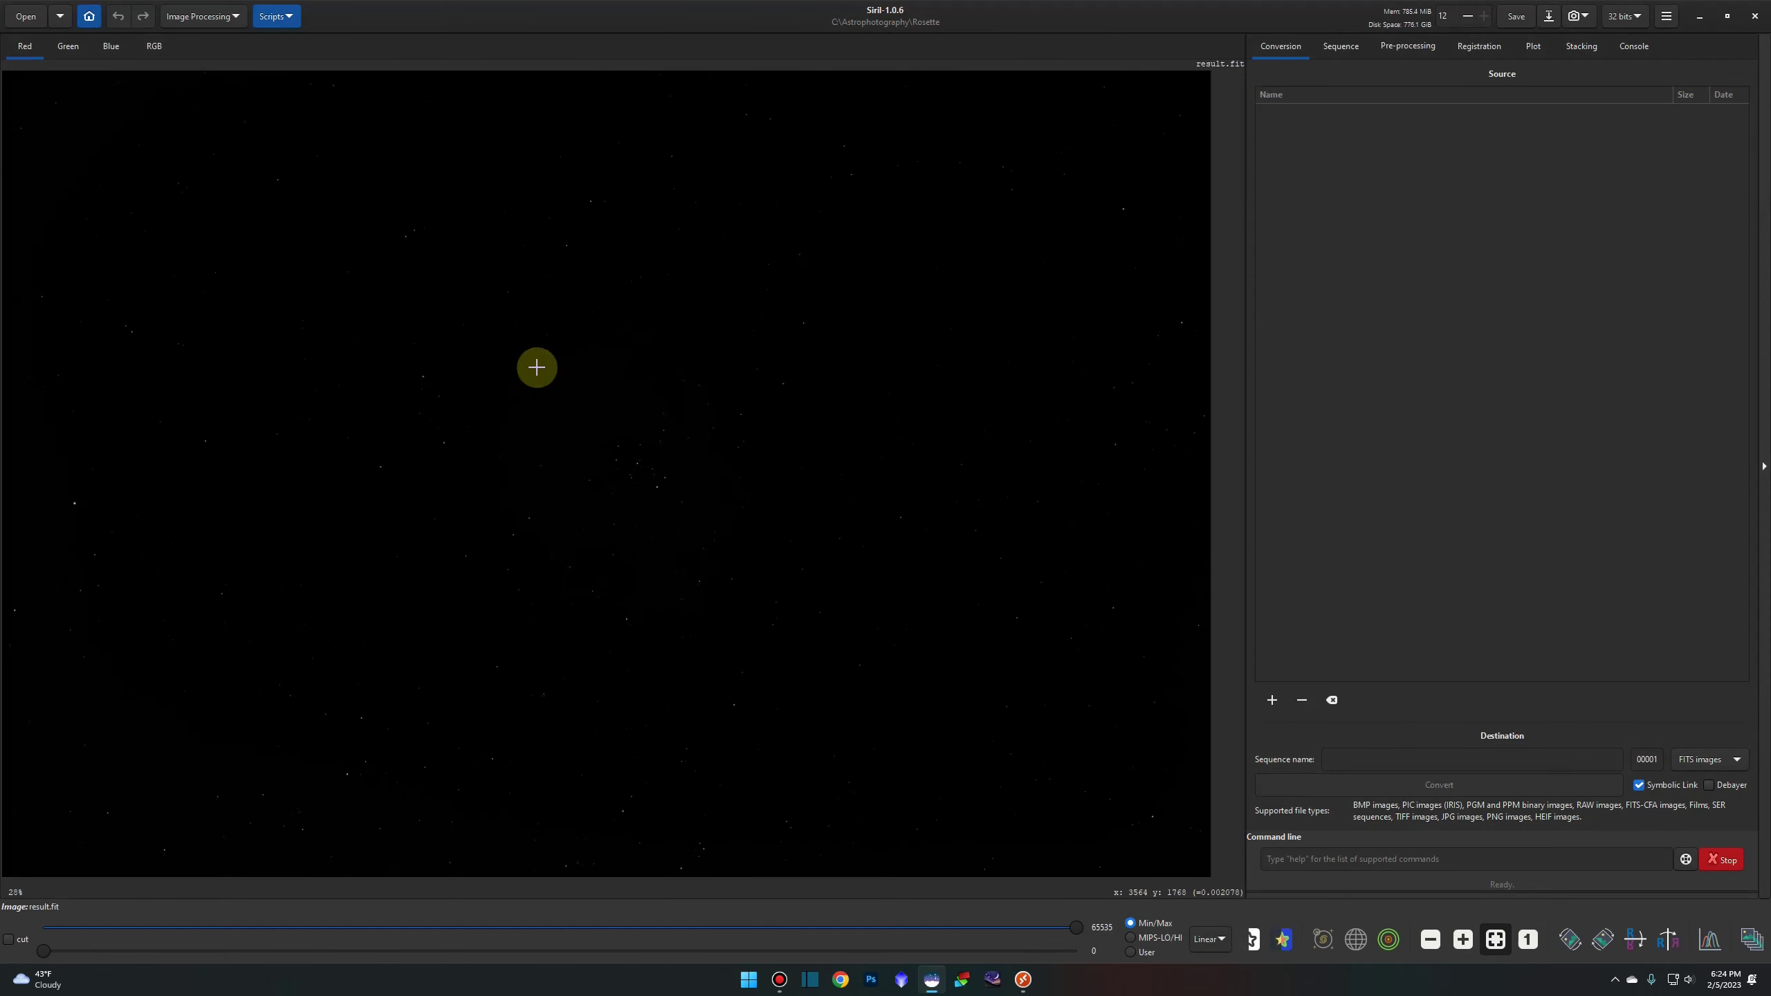
- Check the Green and Blue channels, return to RGB, and set the display to AutoStretch
click(76, 47)
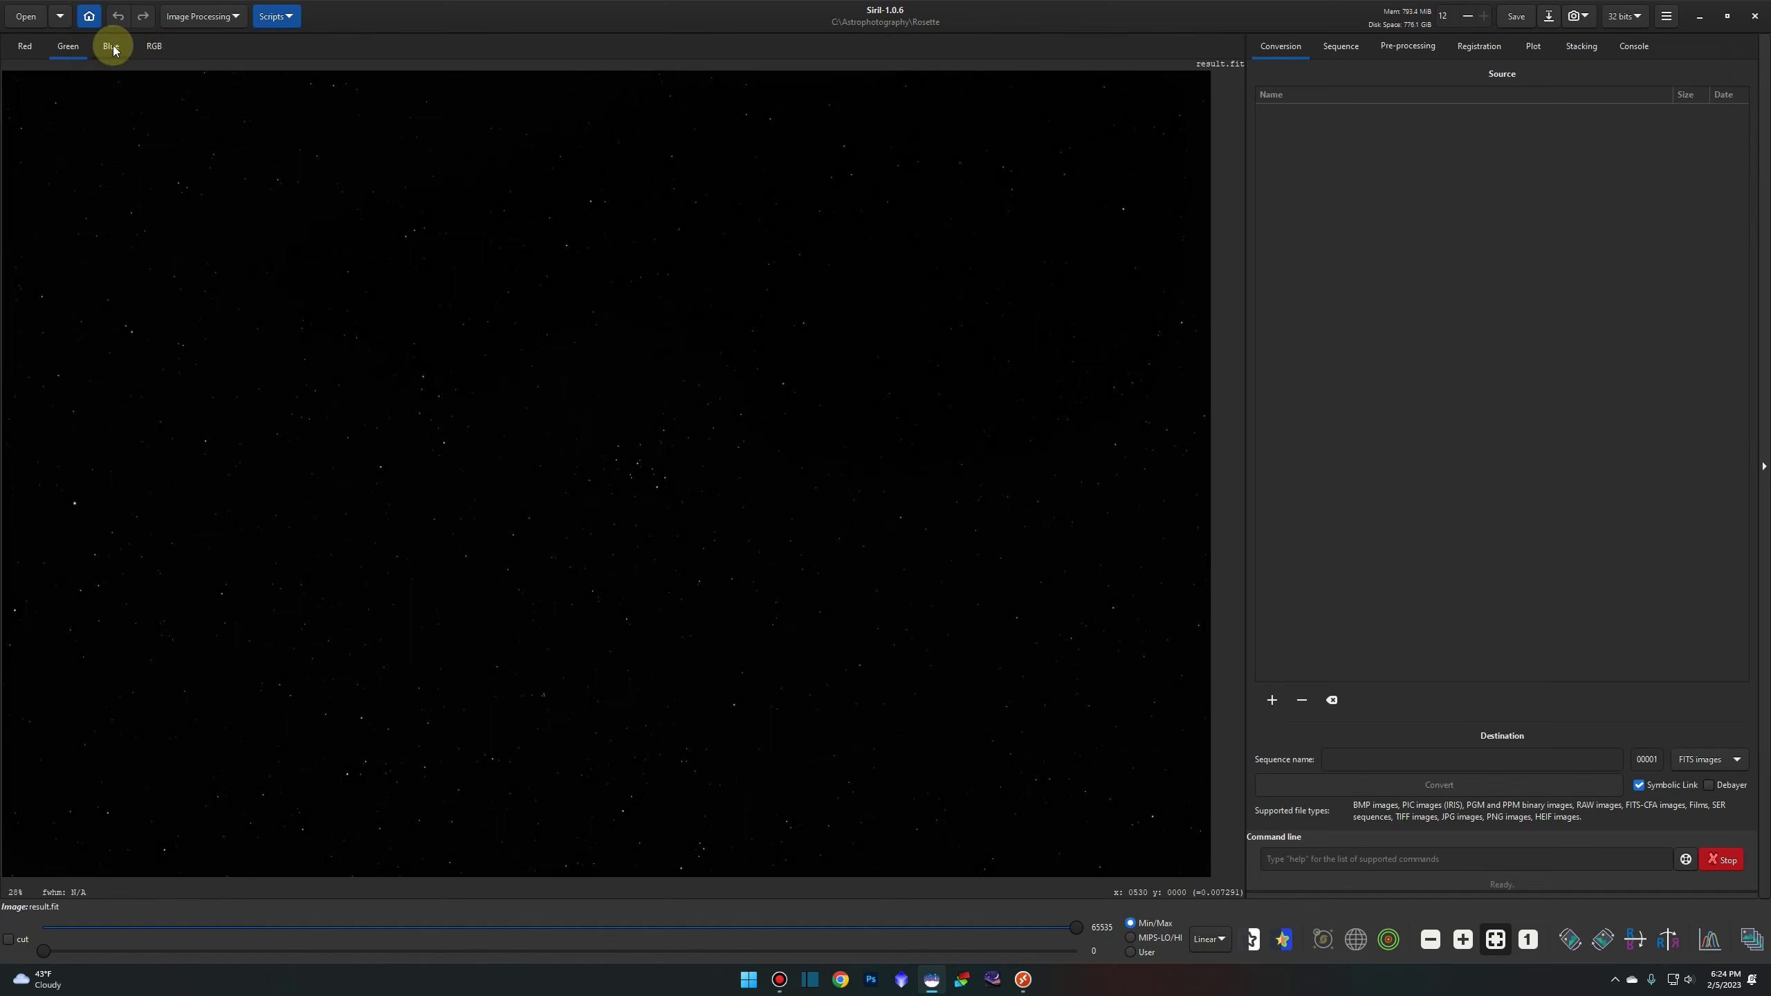
click(113, 47)
click(149, 49)
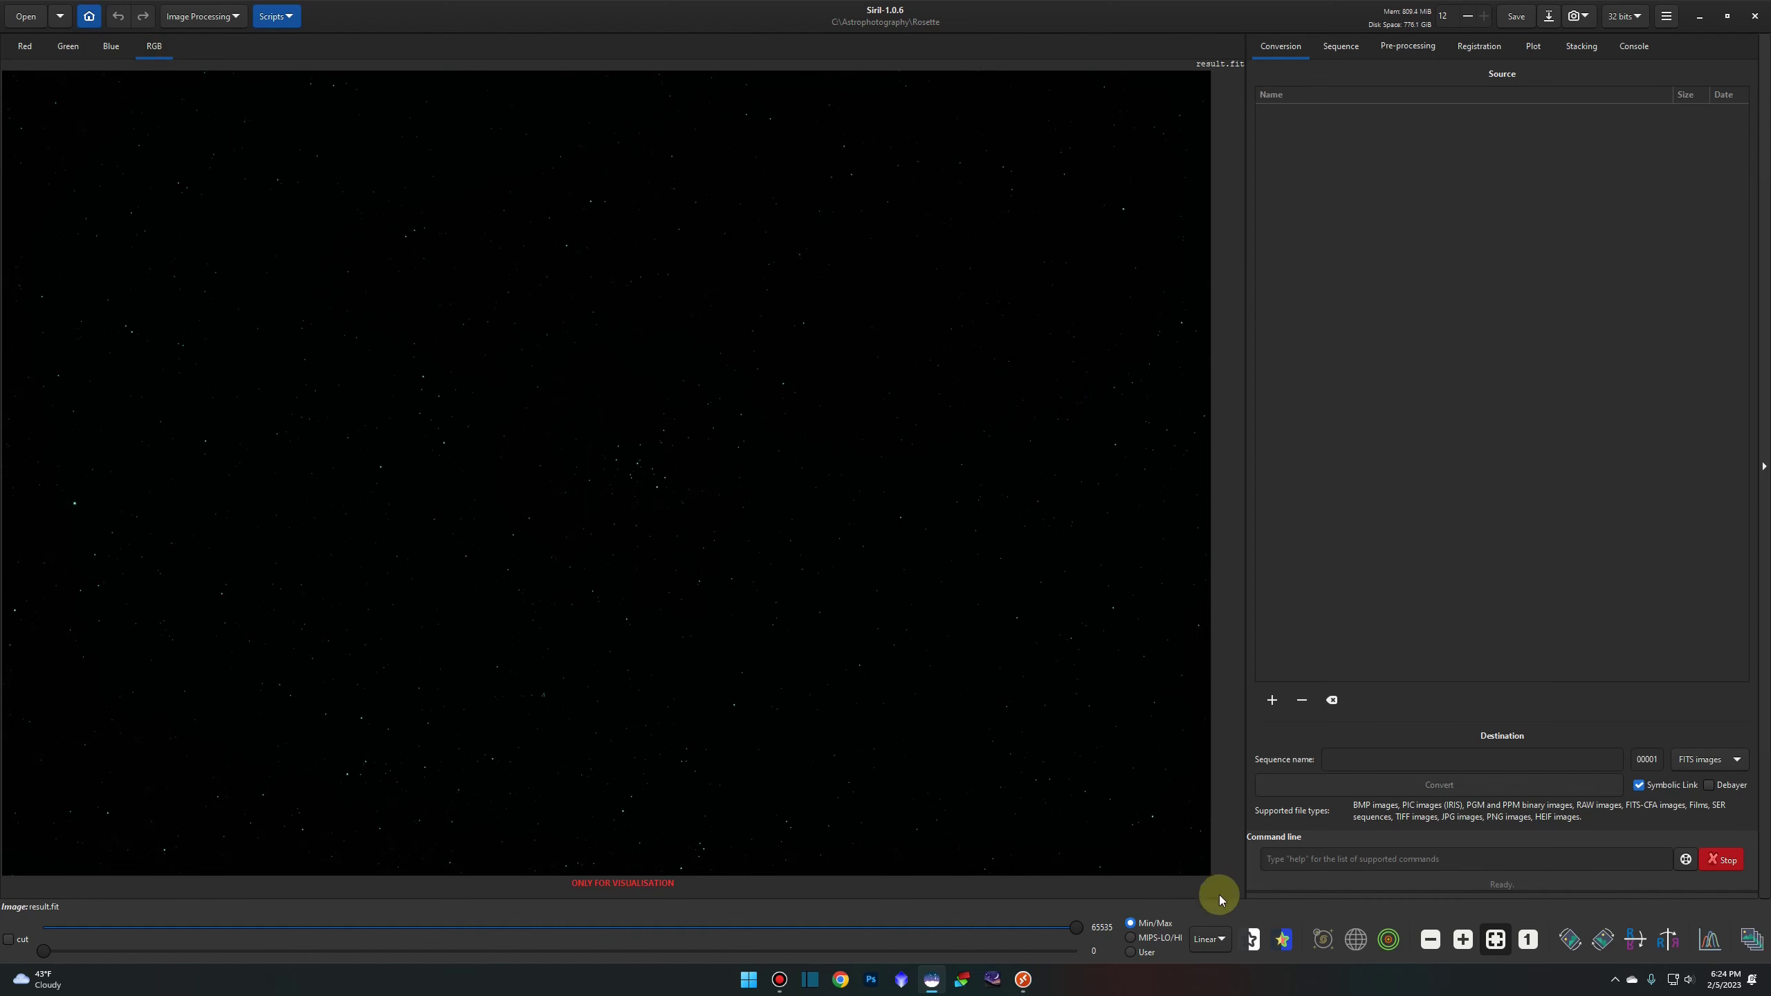
click(1220, 938)
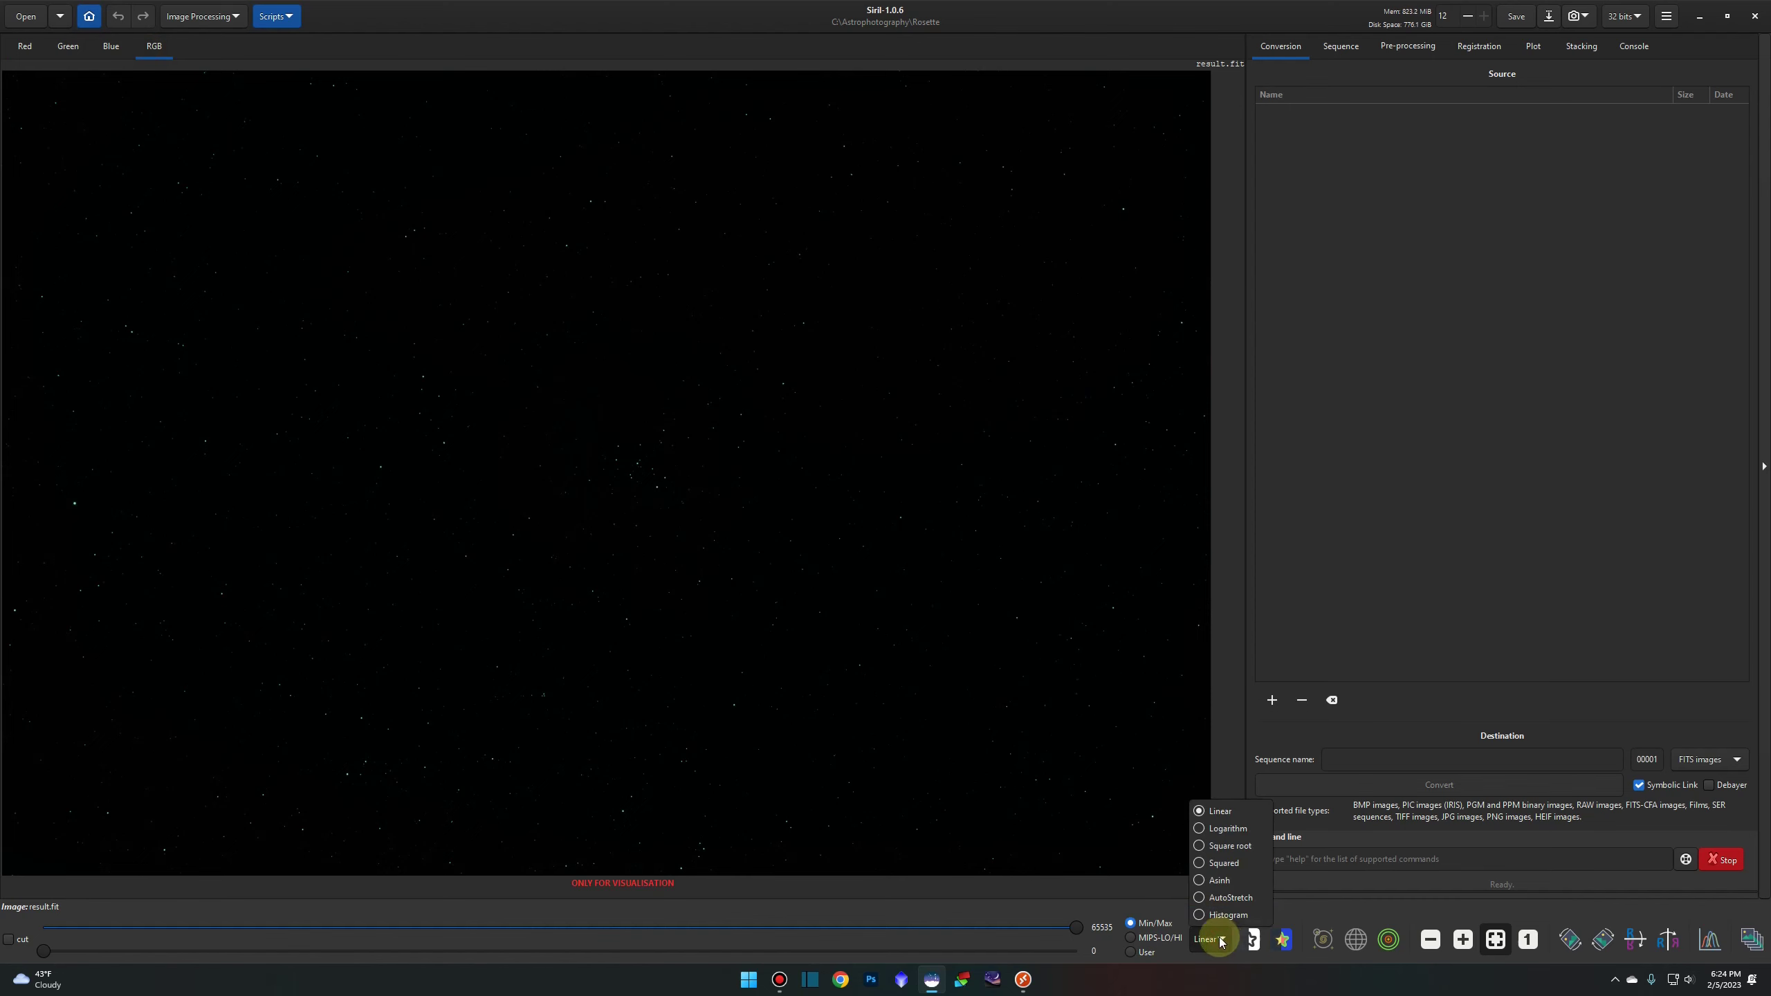
click(1236, 900)
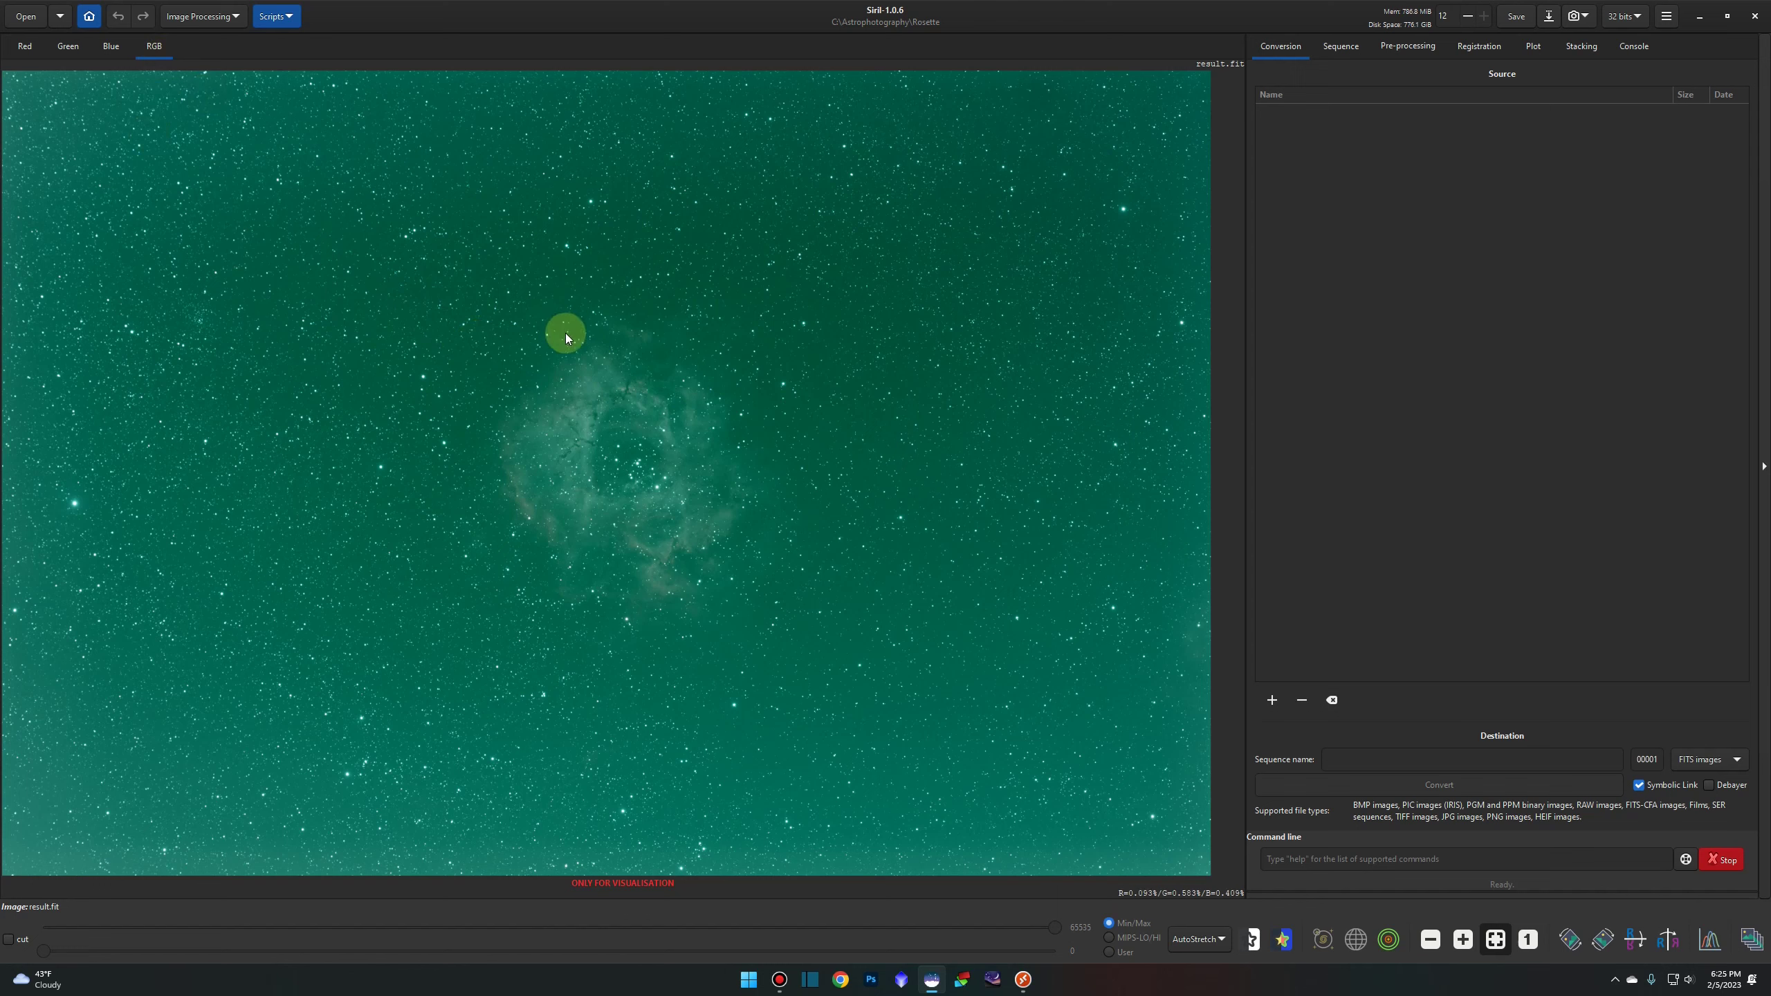
- Dismiss the 'Only for visualization' warning and switch to the Blue channel
click(637, 384)
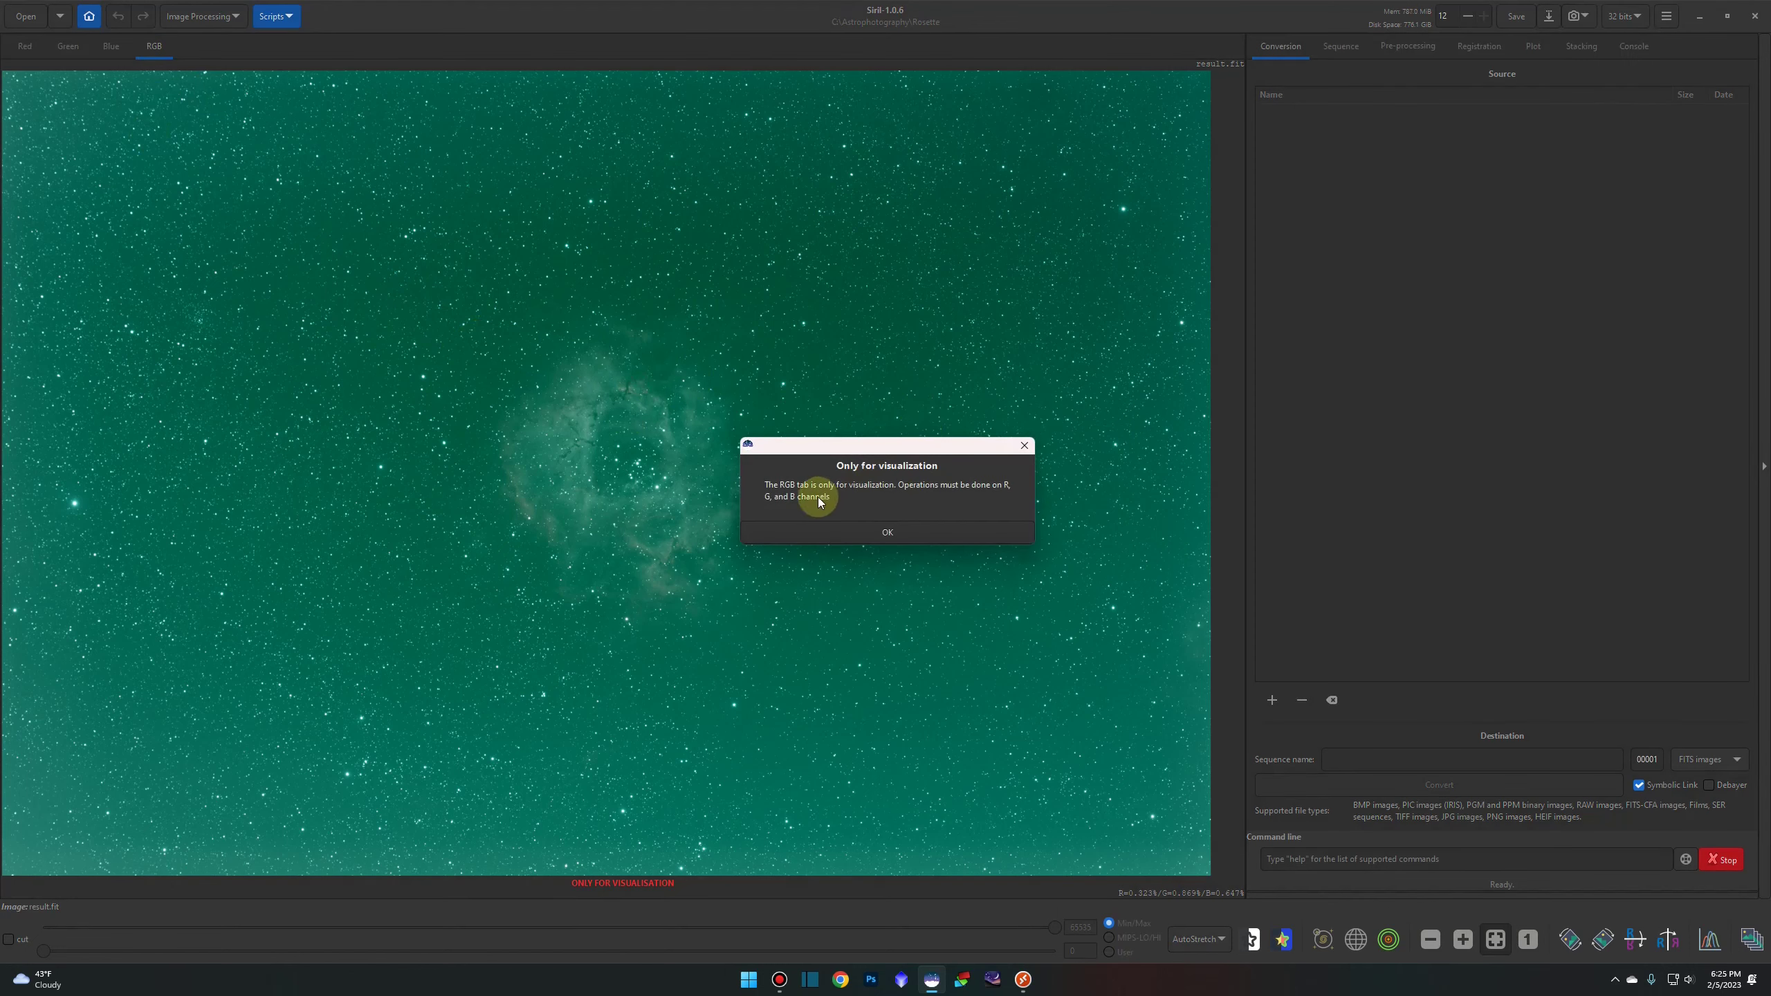
click(876, 528)
click(108, 47)
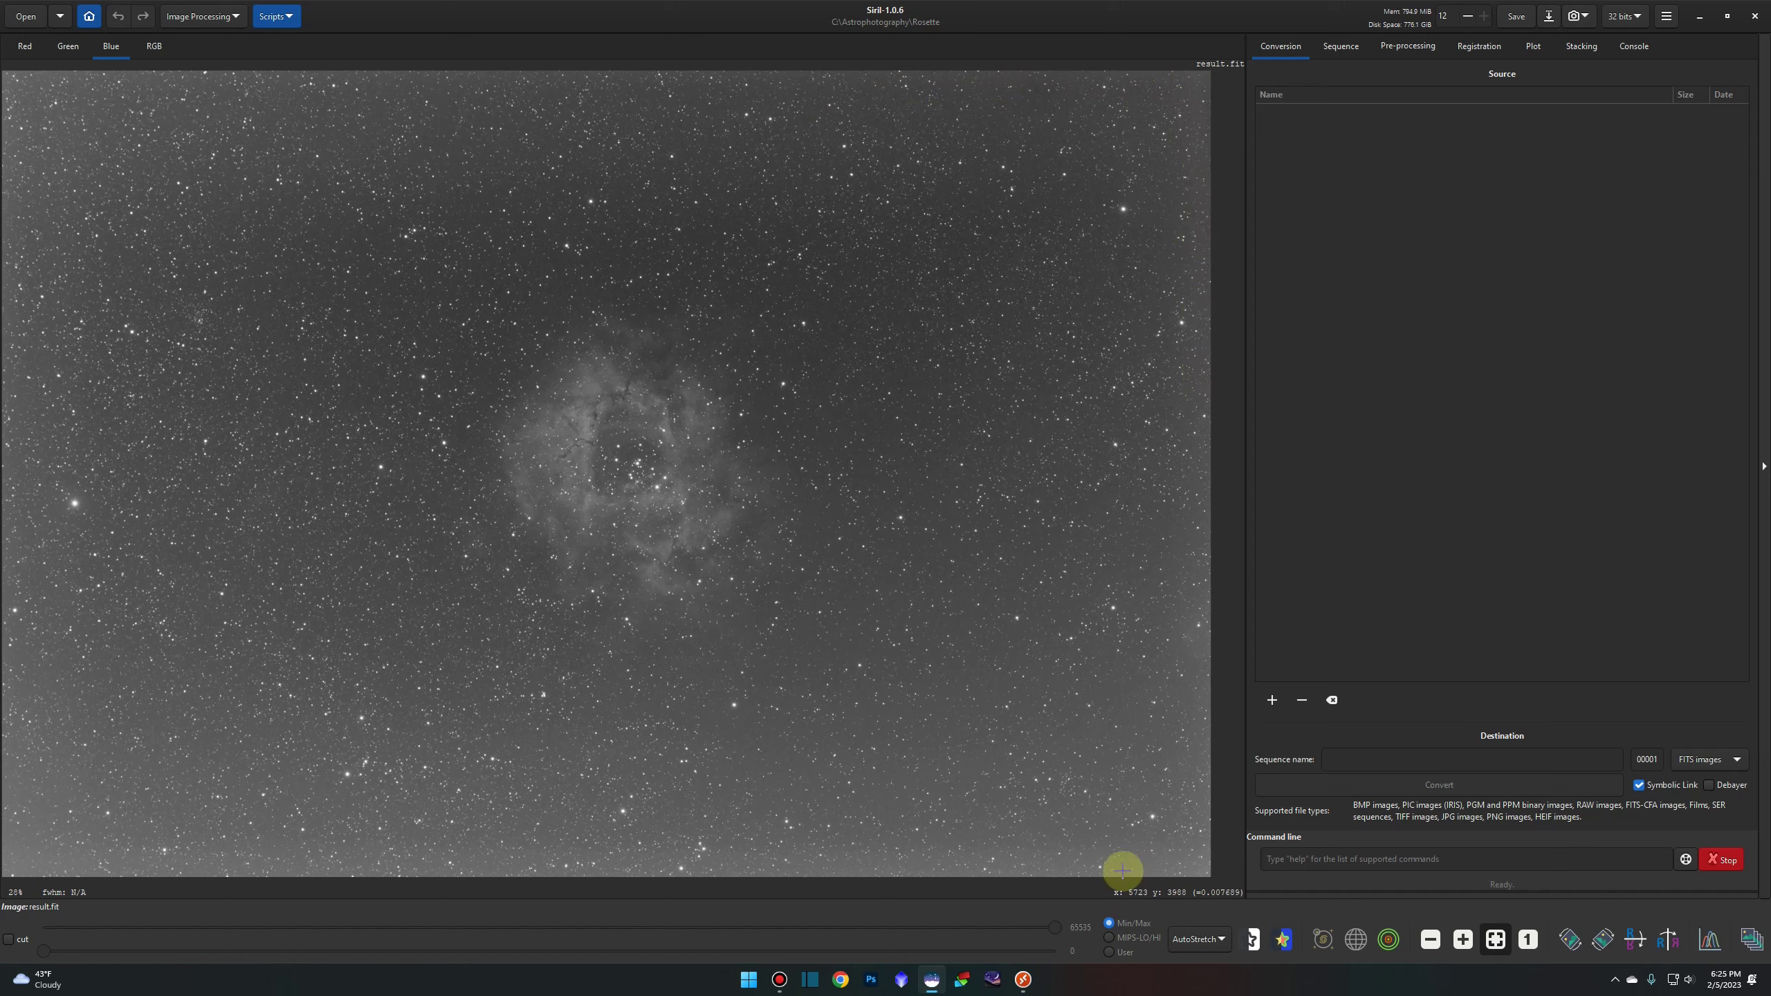
- Briefly try the Histogram display mode, then go back to AutoStretch
click(1200, 939)
click(1220, 915)
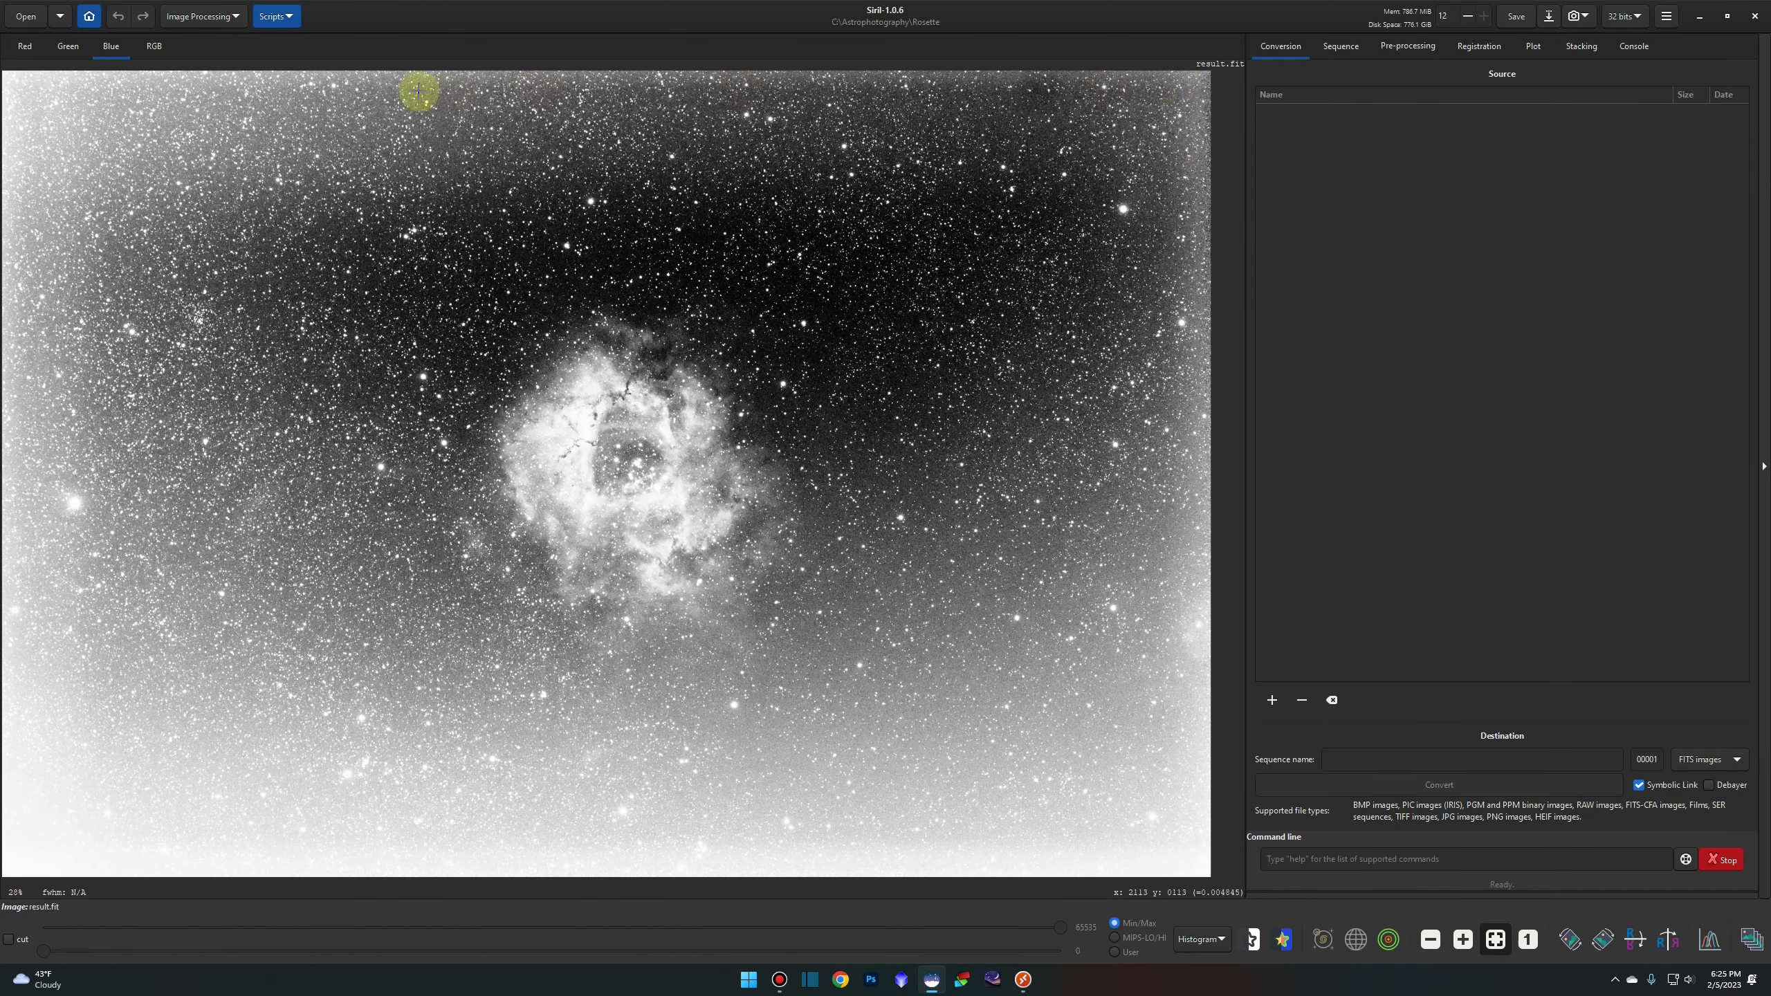
click(1201, 938)
click(1212, 898)
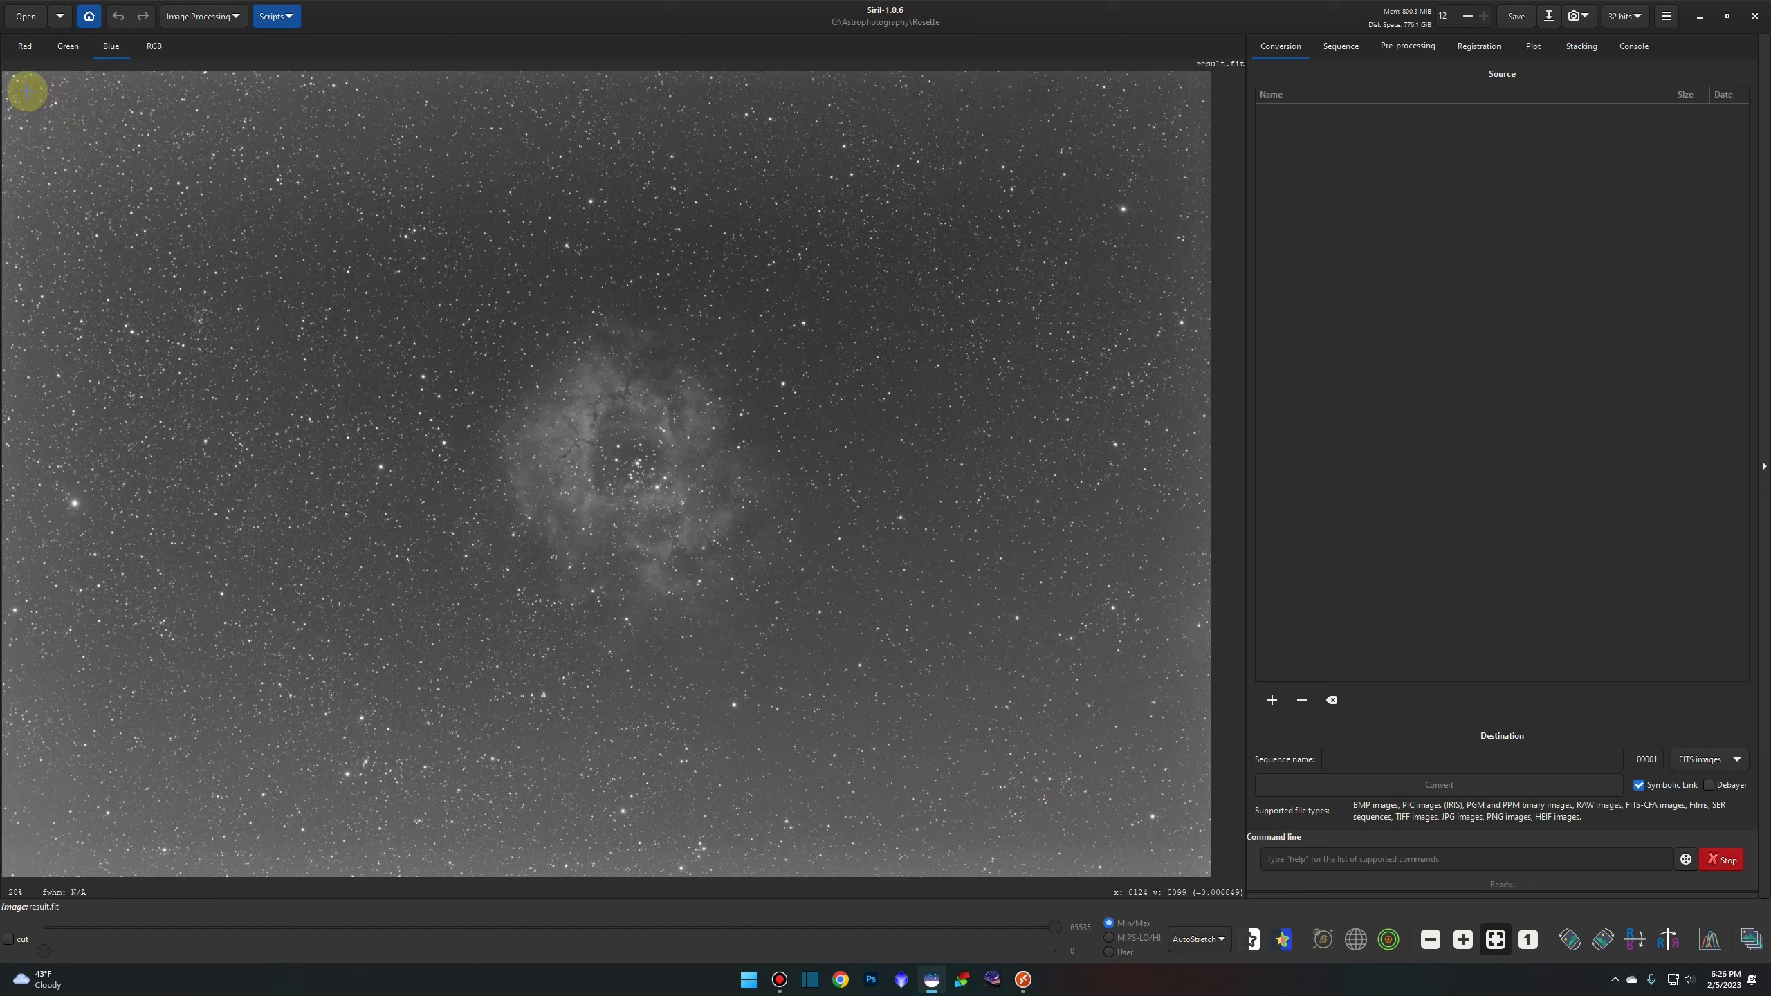
- Select almost the entire frame and crop to it, trimming the ragged stacking edges
drag(26, 91, 1190, 856)
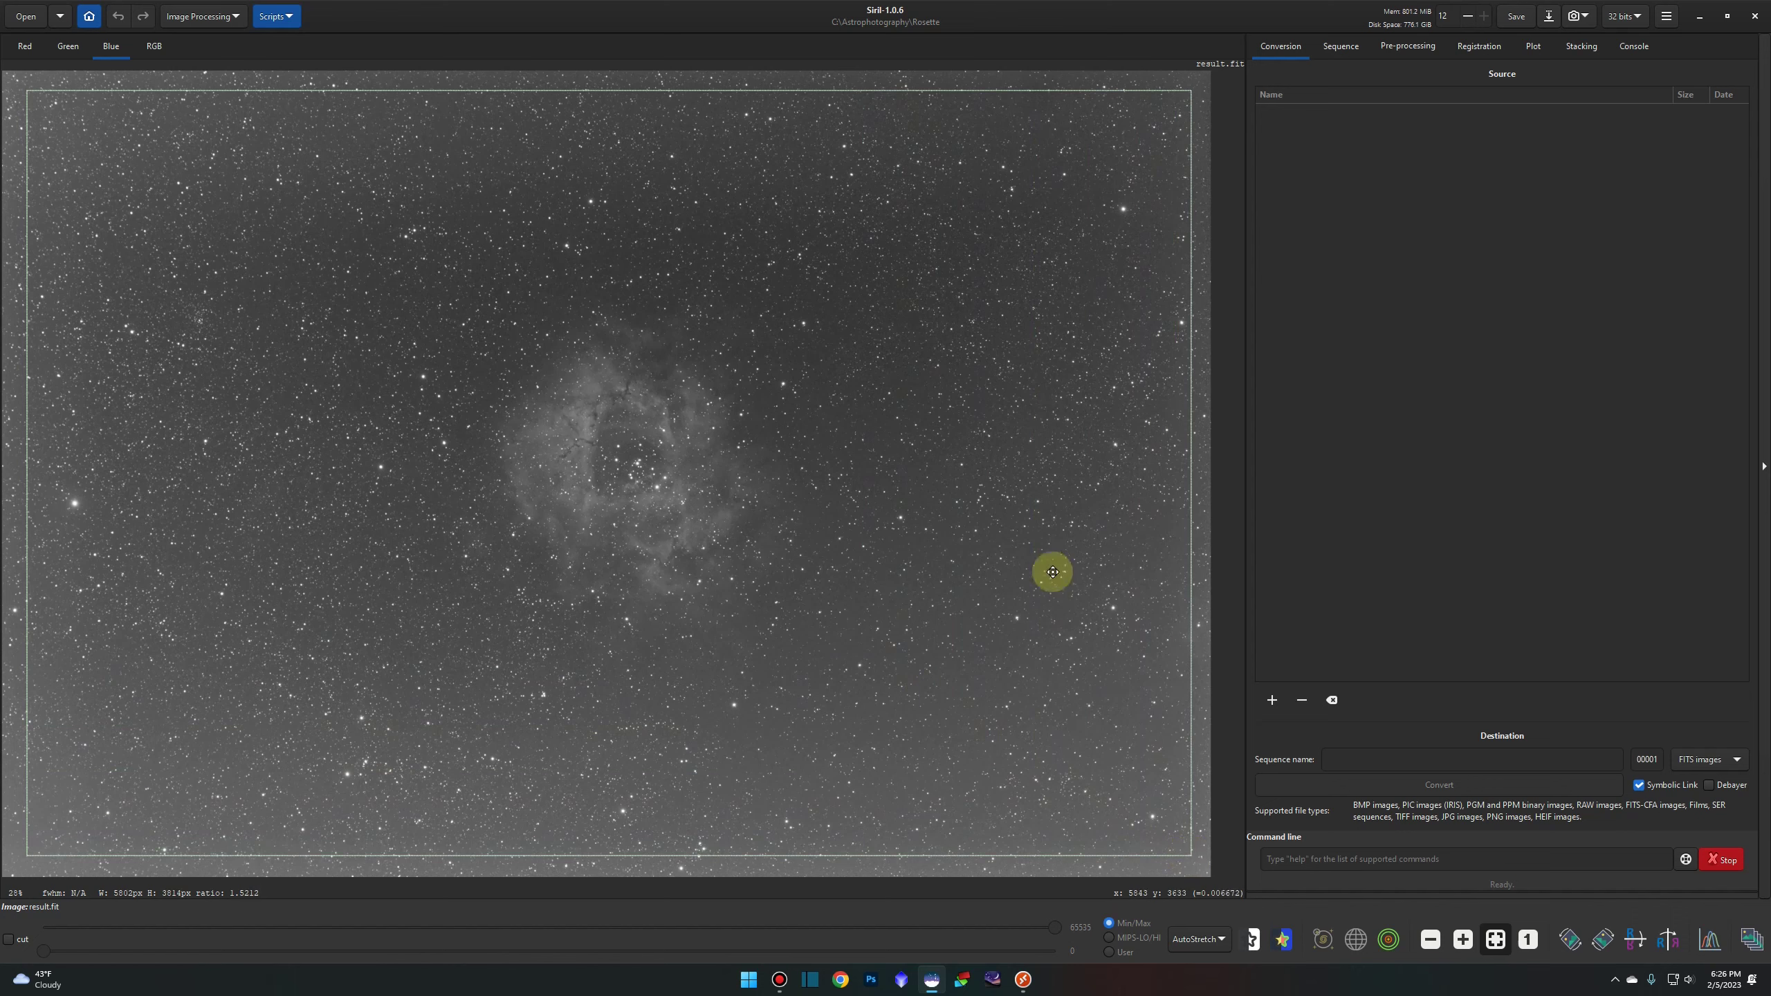
right_click(878, 420)
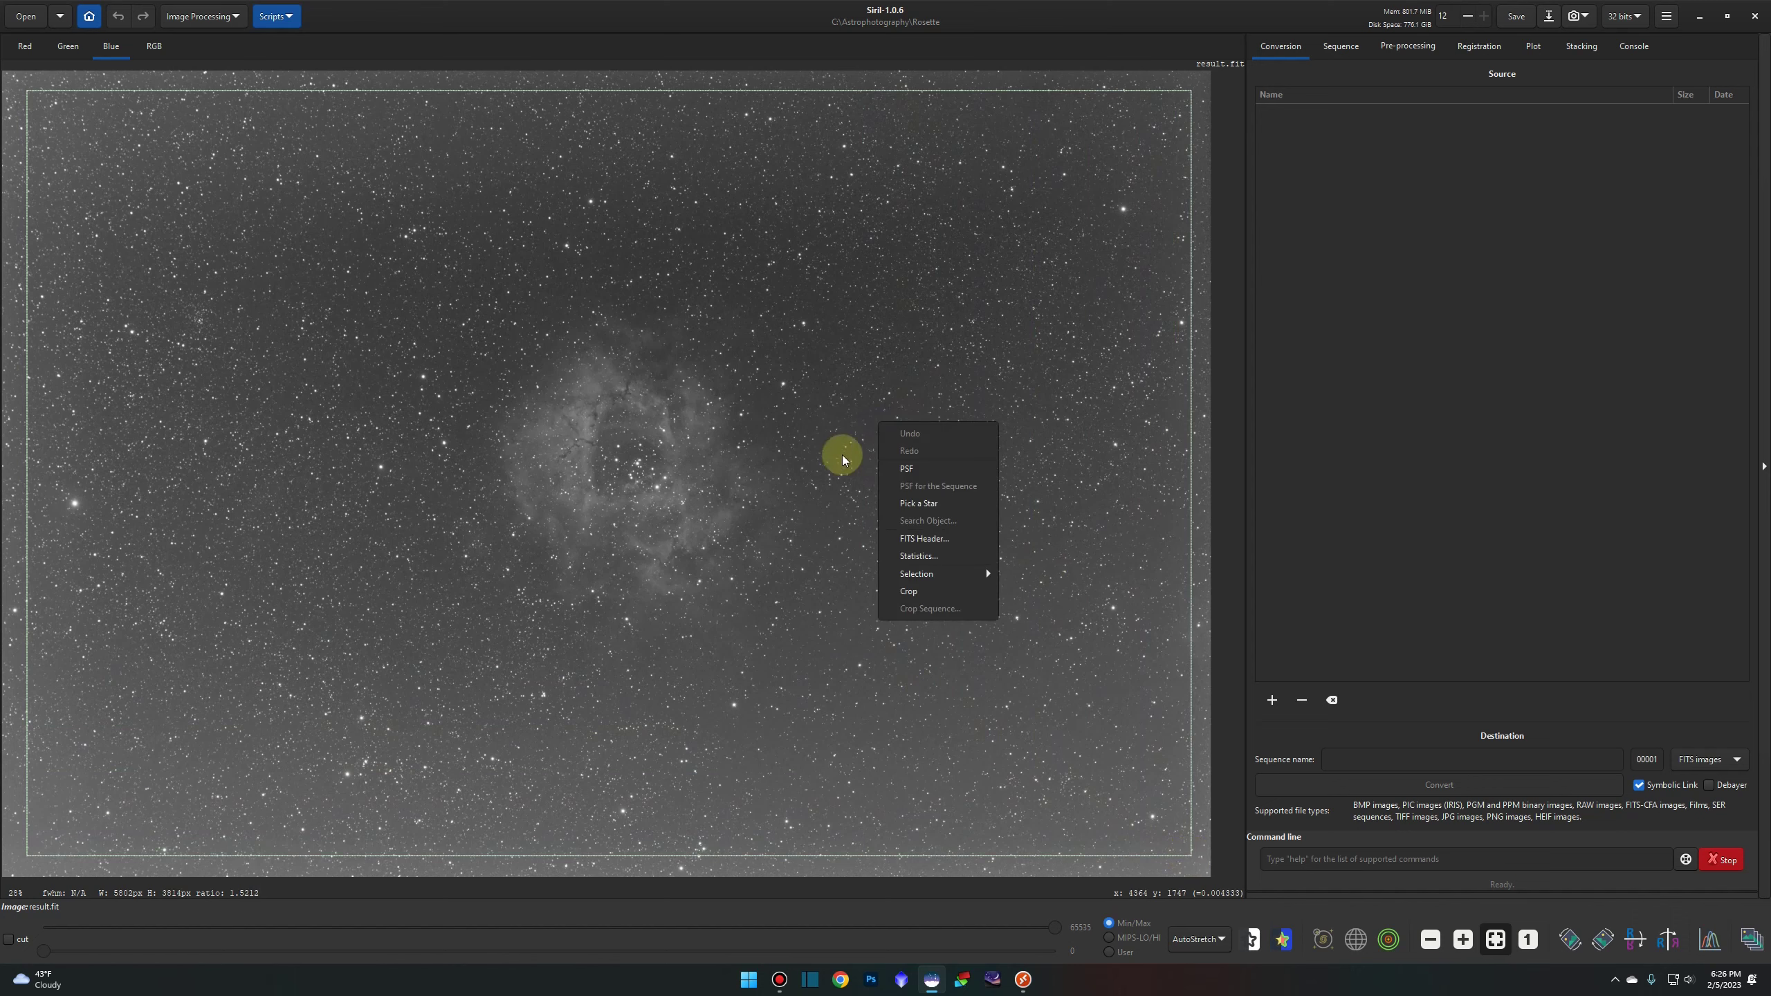
click(918, 591)
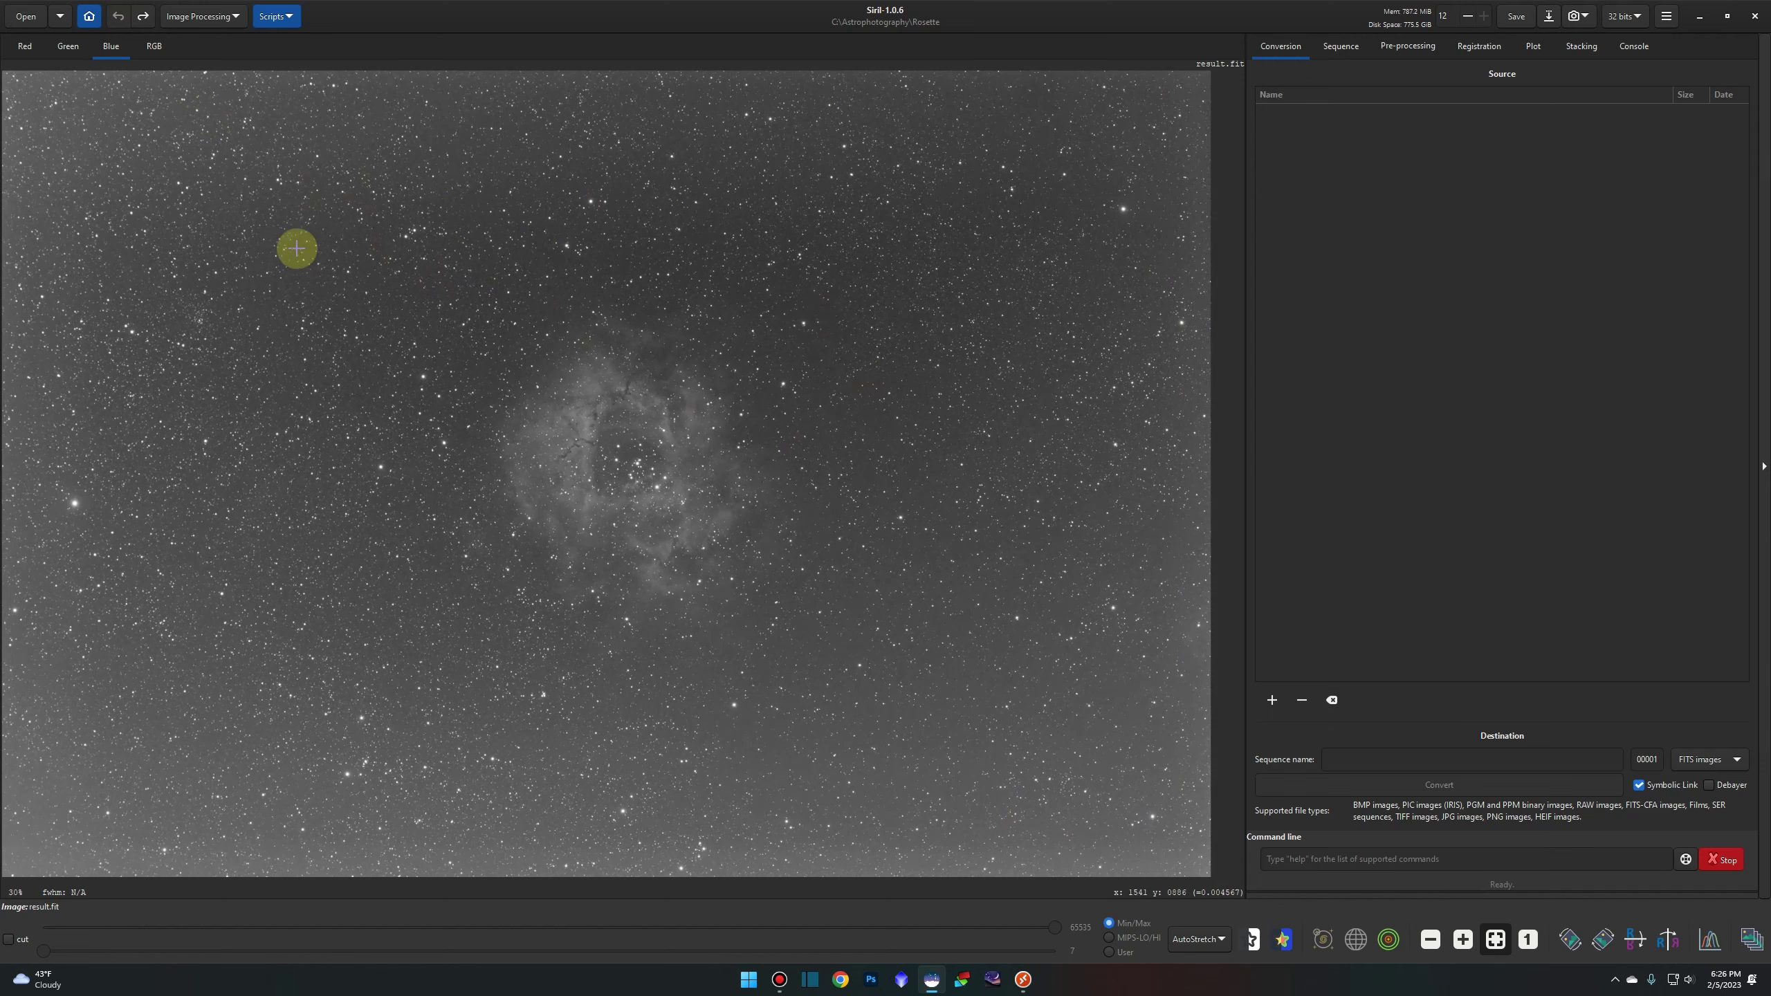
- Draw a selection around the Rosette Nebula and turn on Preserve ratio
drag(217, 210, 799, 618)
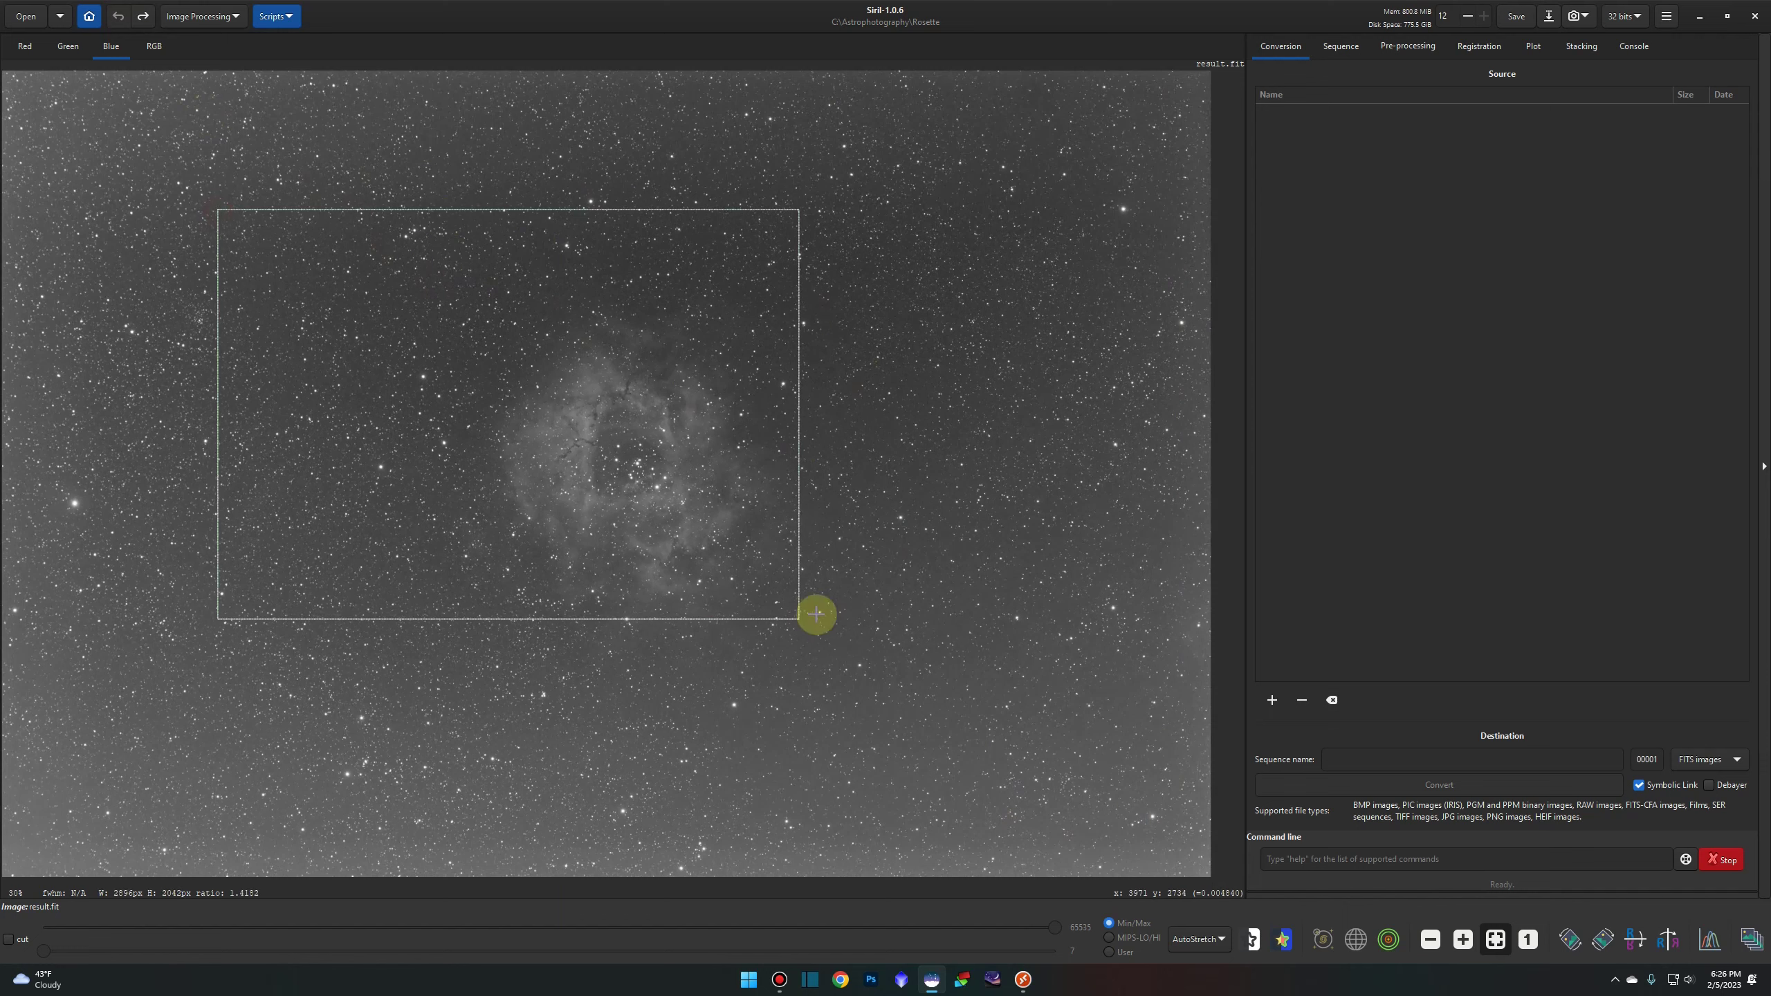
right_click(867, 444)
mouse_move(932, 594)
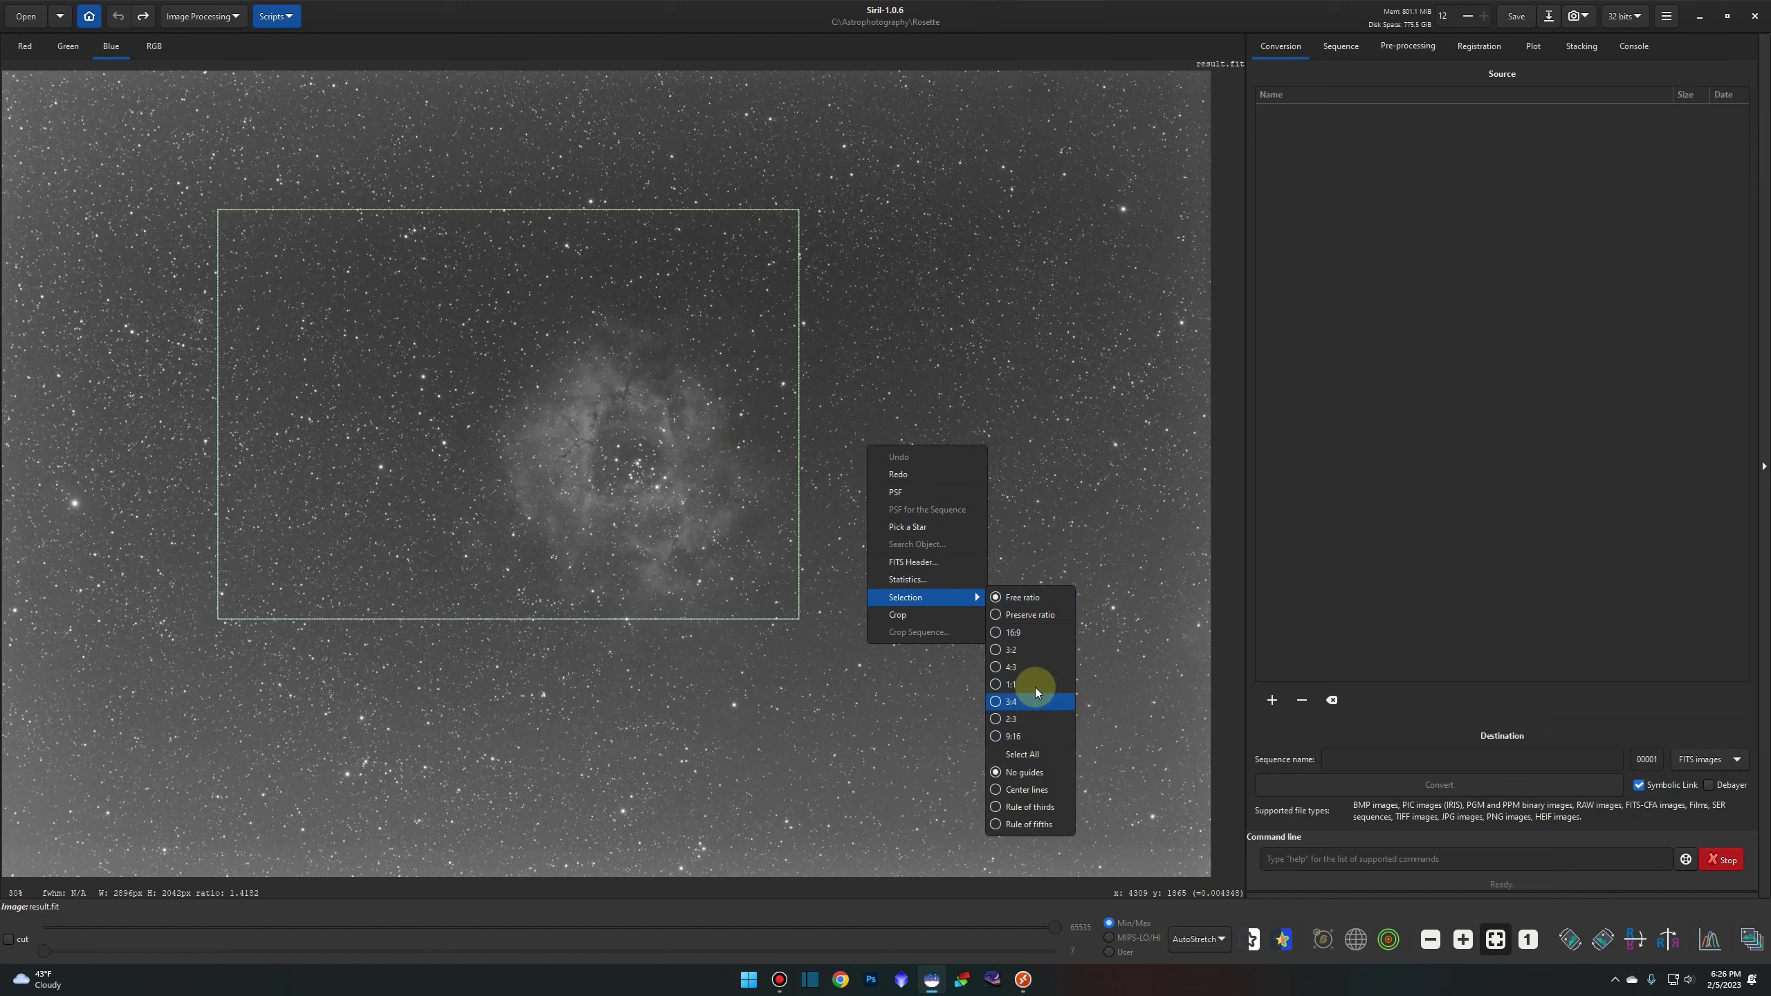
click(1058, 616)
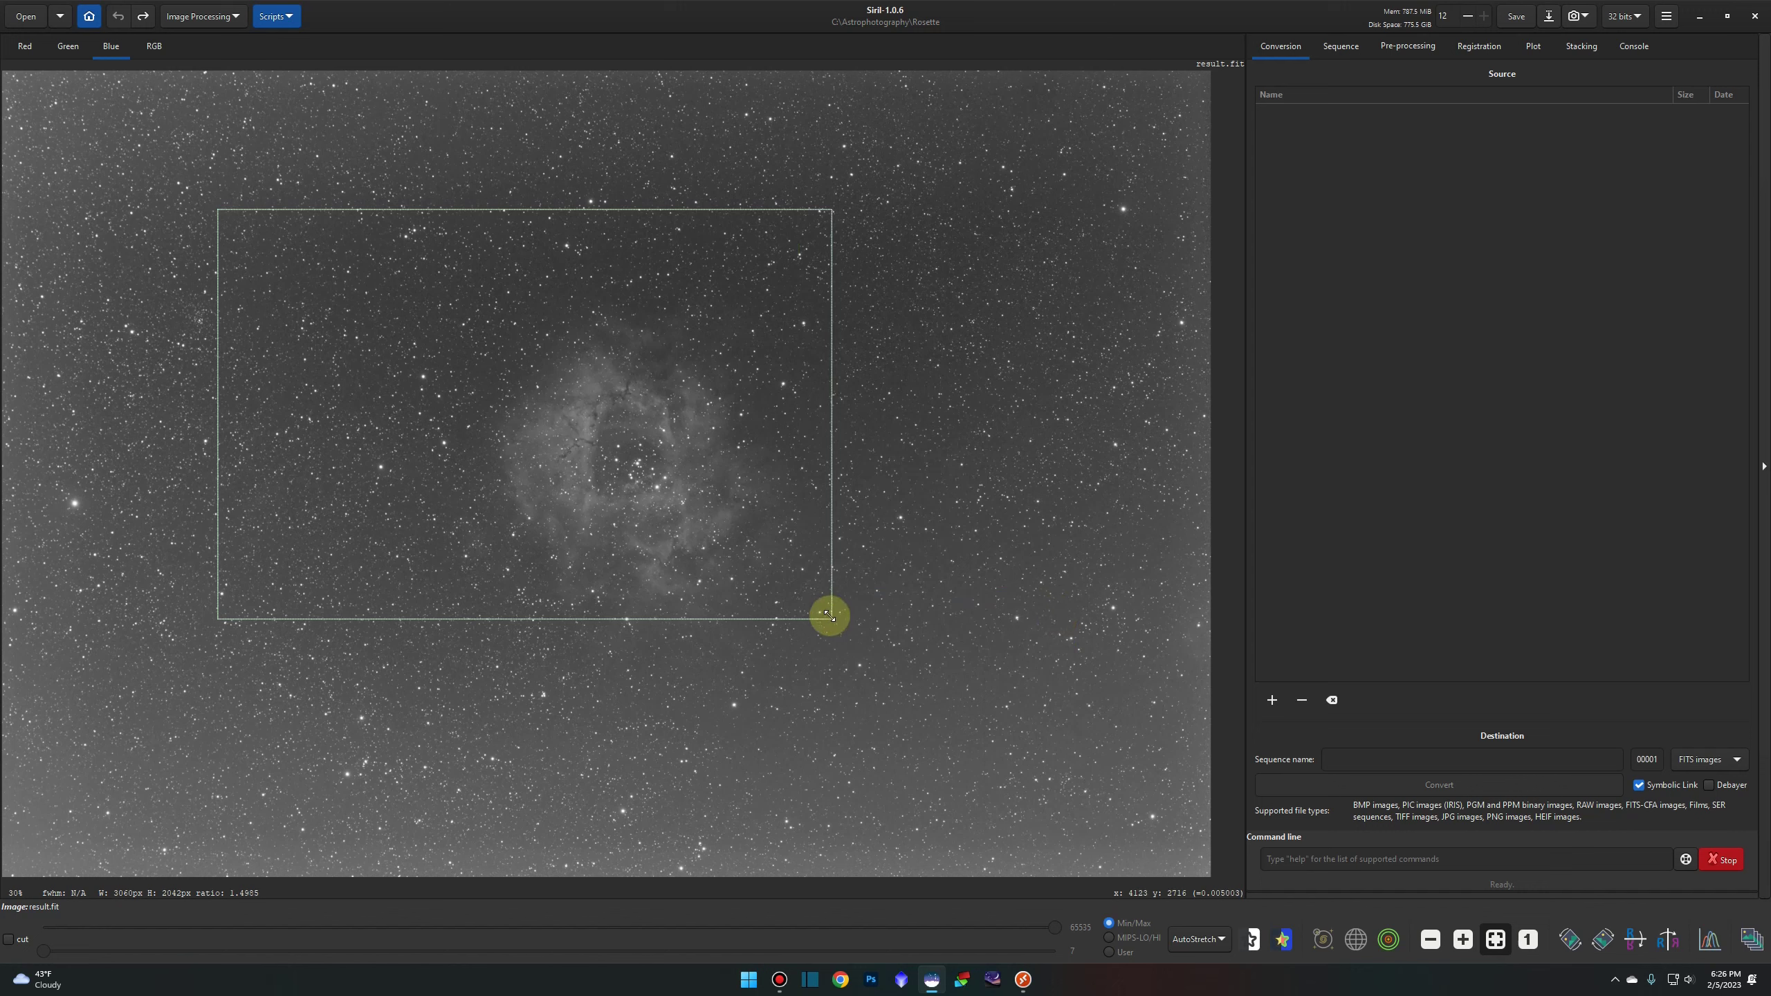
- Enlarge and reposition the selection to about 4786 × 3194 px around the nebula
drag(828, 615, 874, 664)
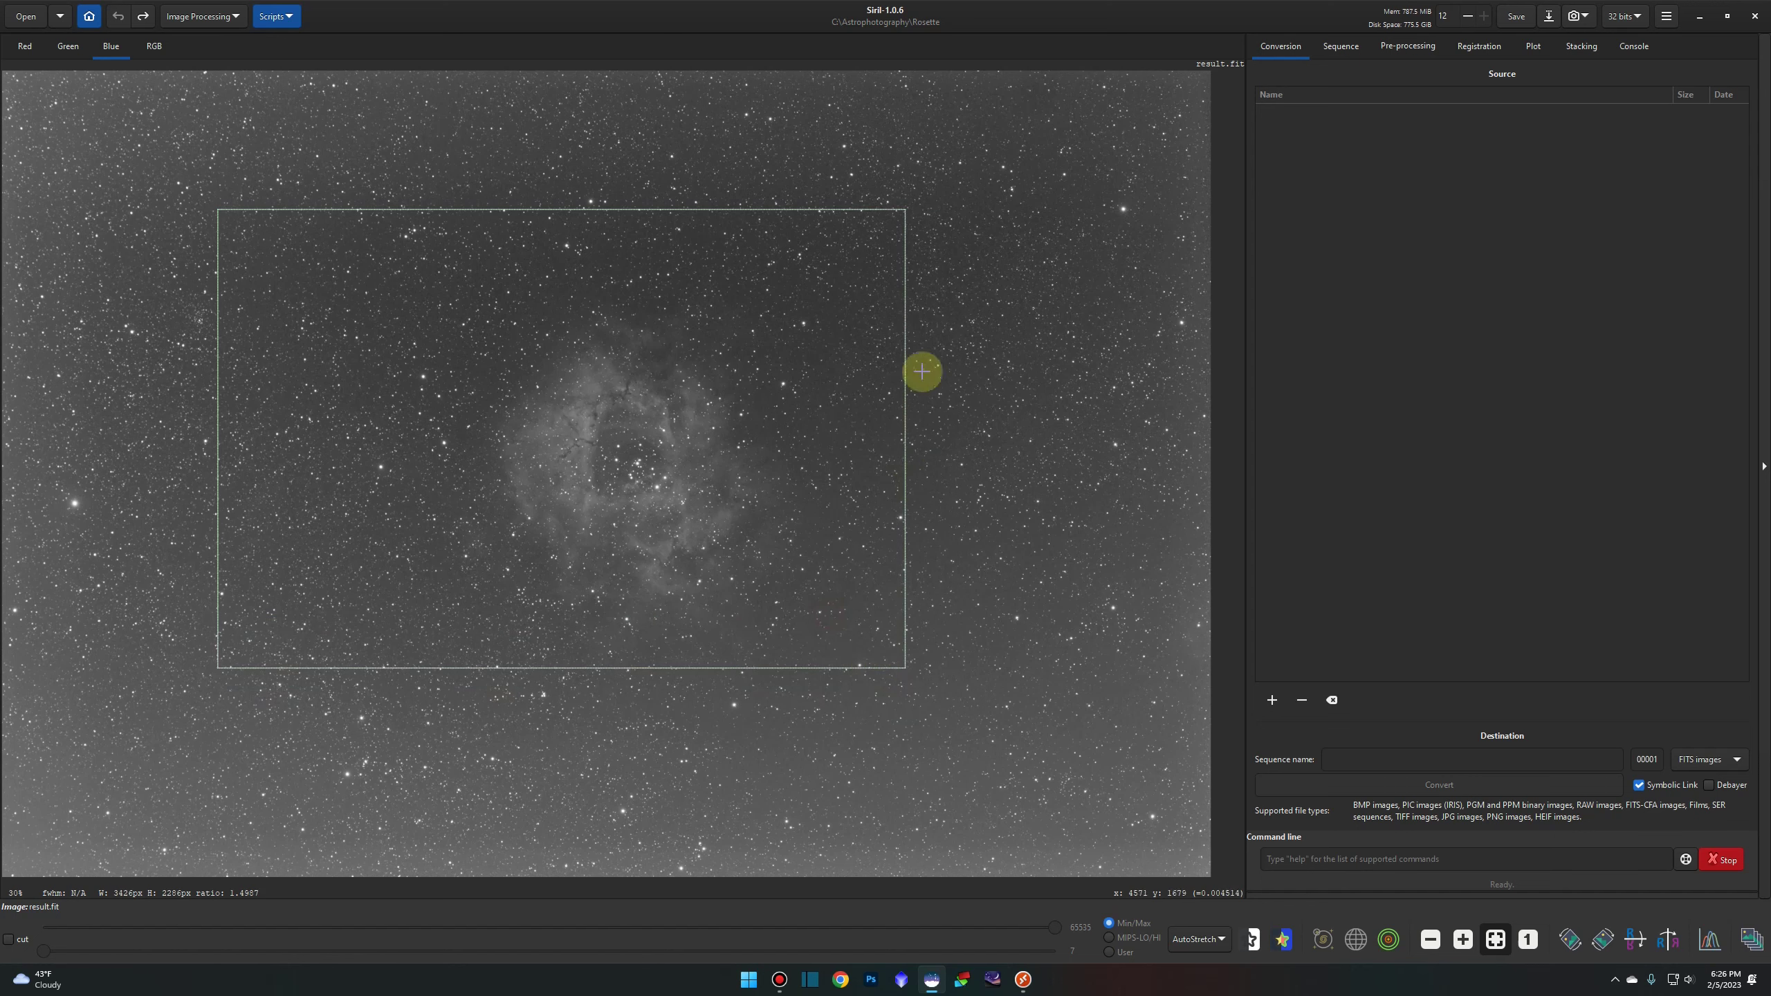
drag(906, 384, 1038, 392)
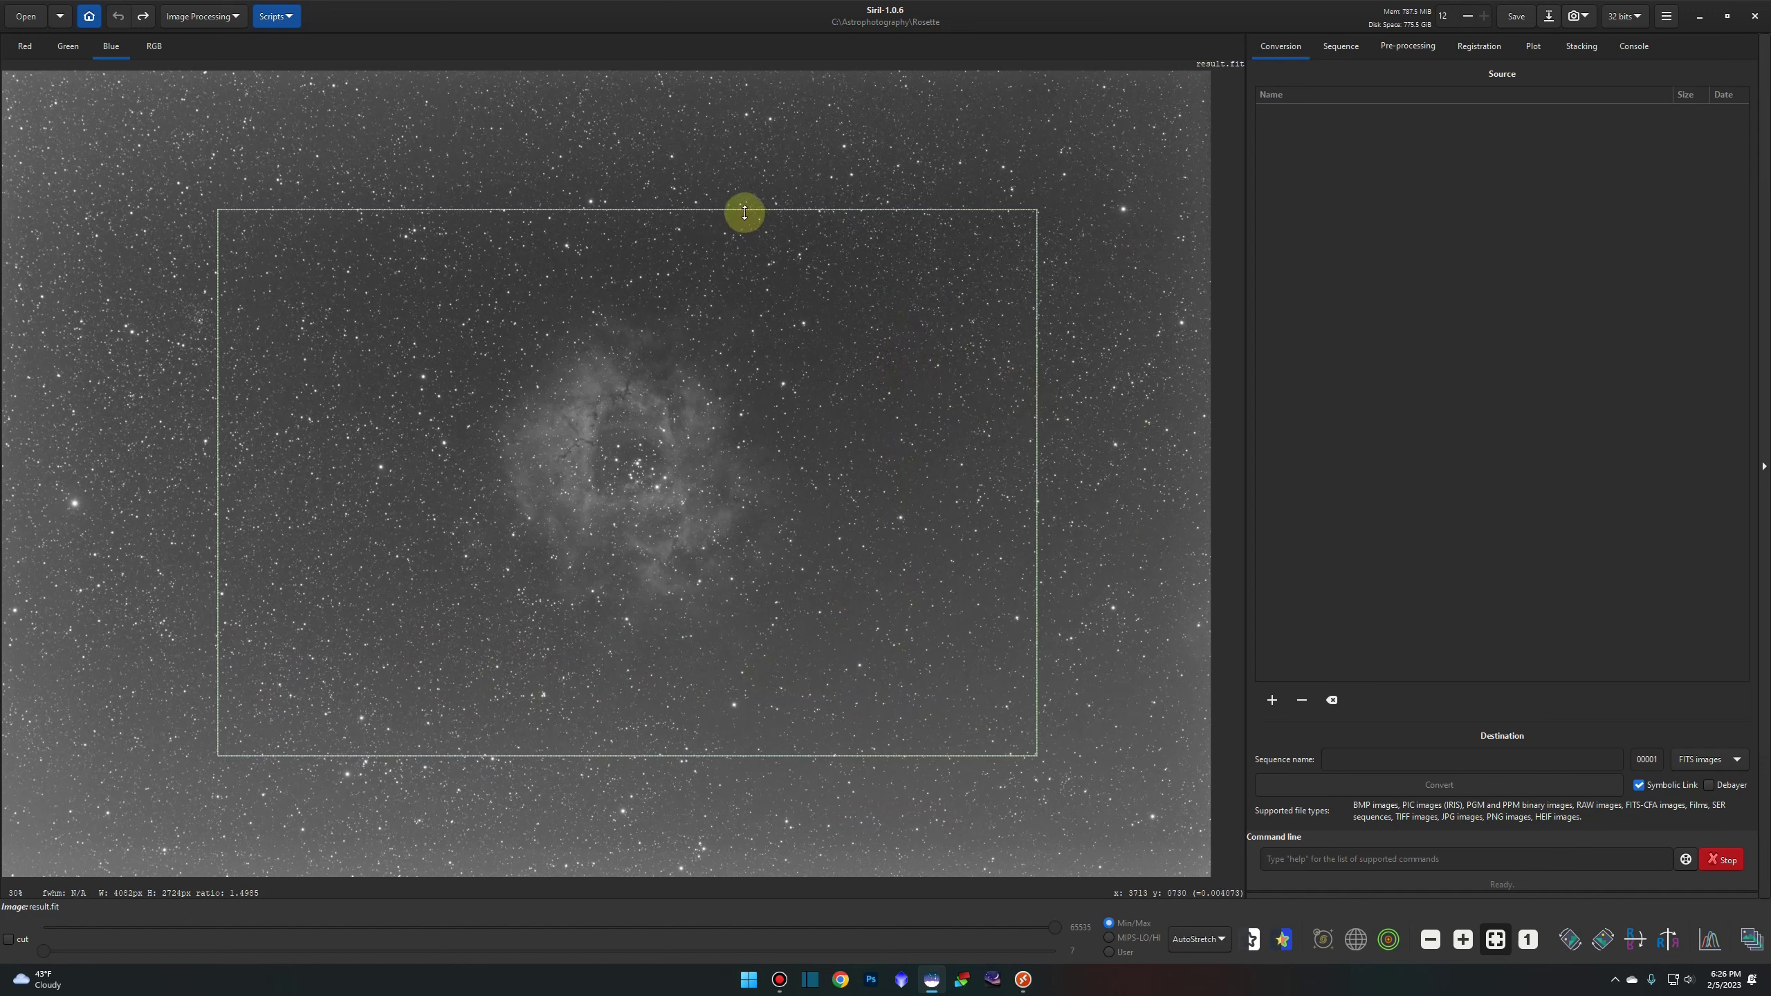
drag(737, 208, 750, 150)
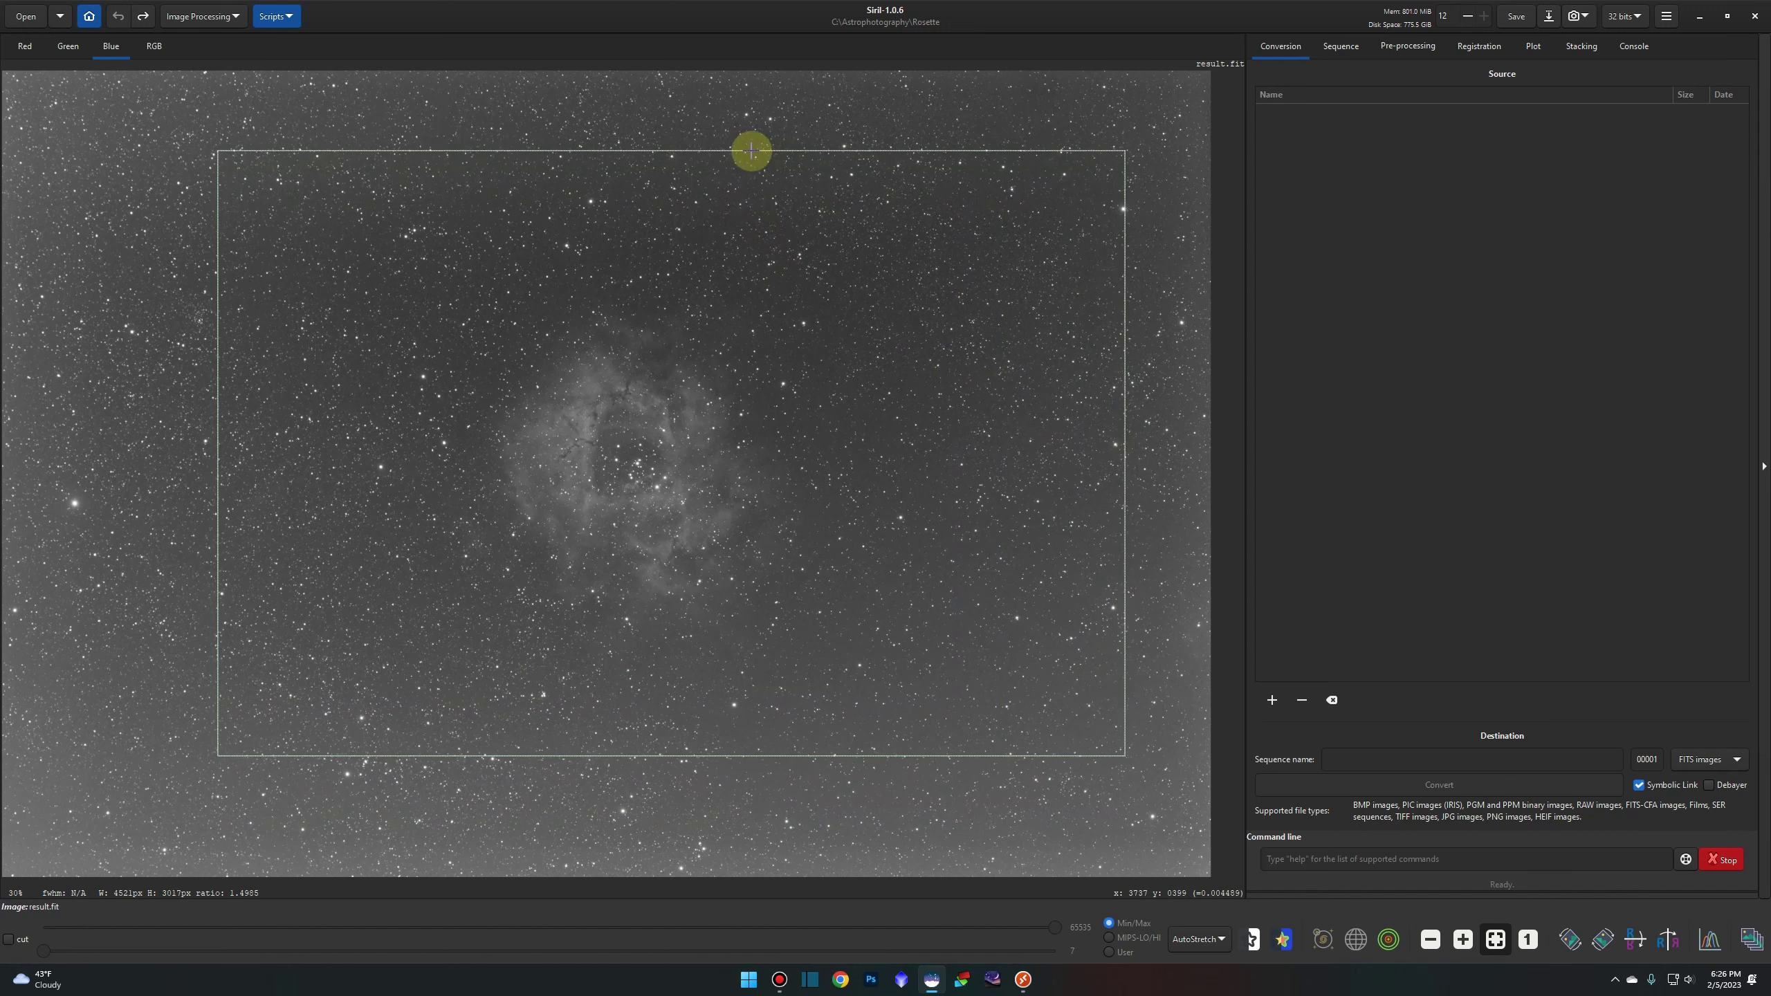
drag(218, 301, 165, 299)
drag(573, 483, 553, 463)
- Try different preset selection ratios, shifting the box after each change
right_click(851, 427)
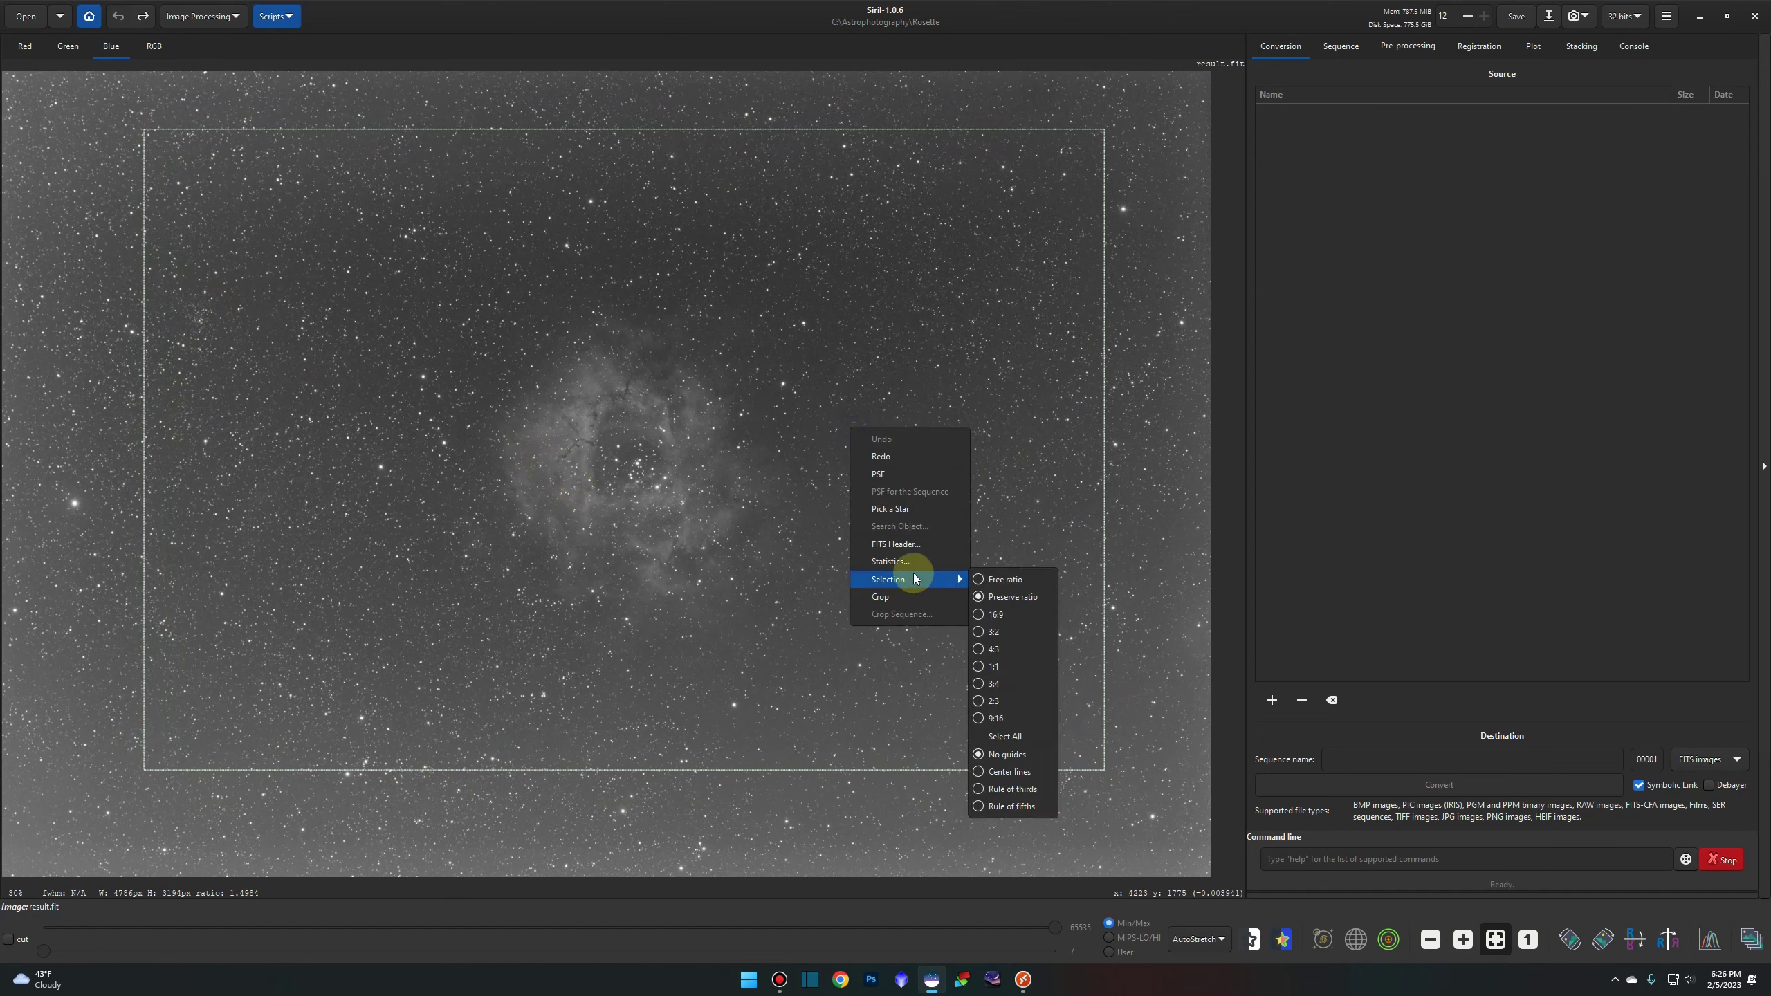
click(1020, 614)
mouse_move(733, 541)
mouse_down()
mouse_move(790, 534)
mouse_move(763, 538)
mouse_up()
right_click(809, 494)
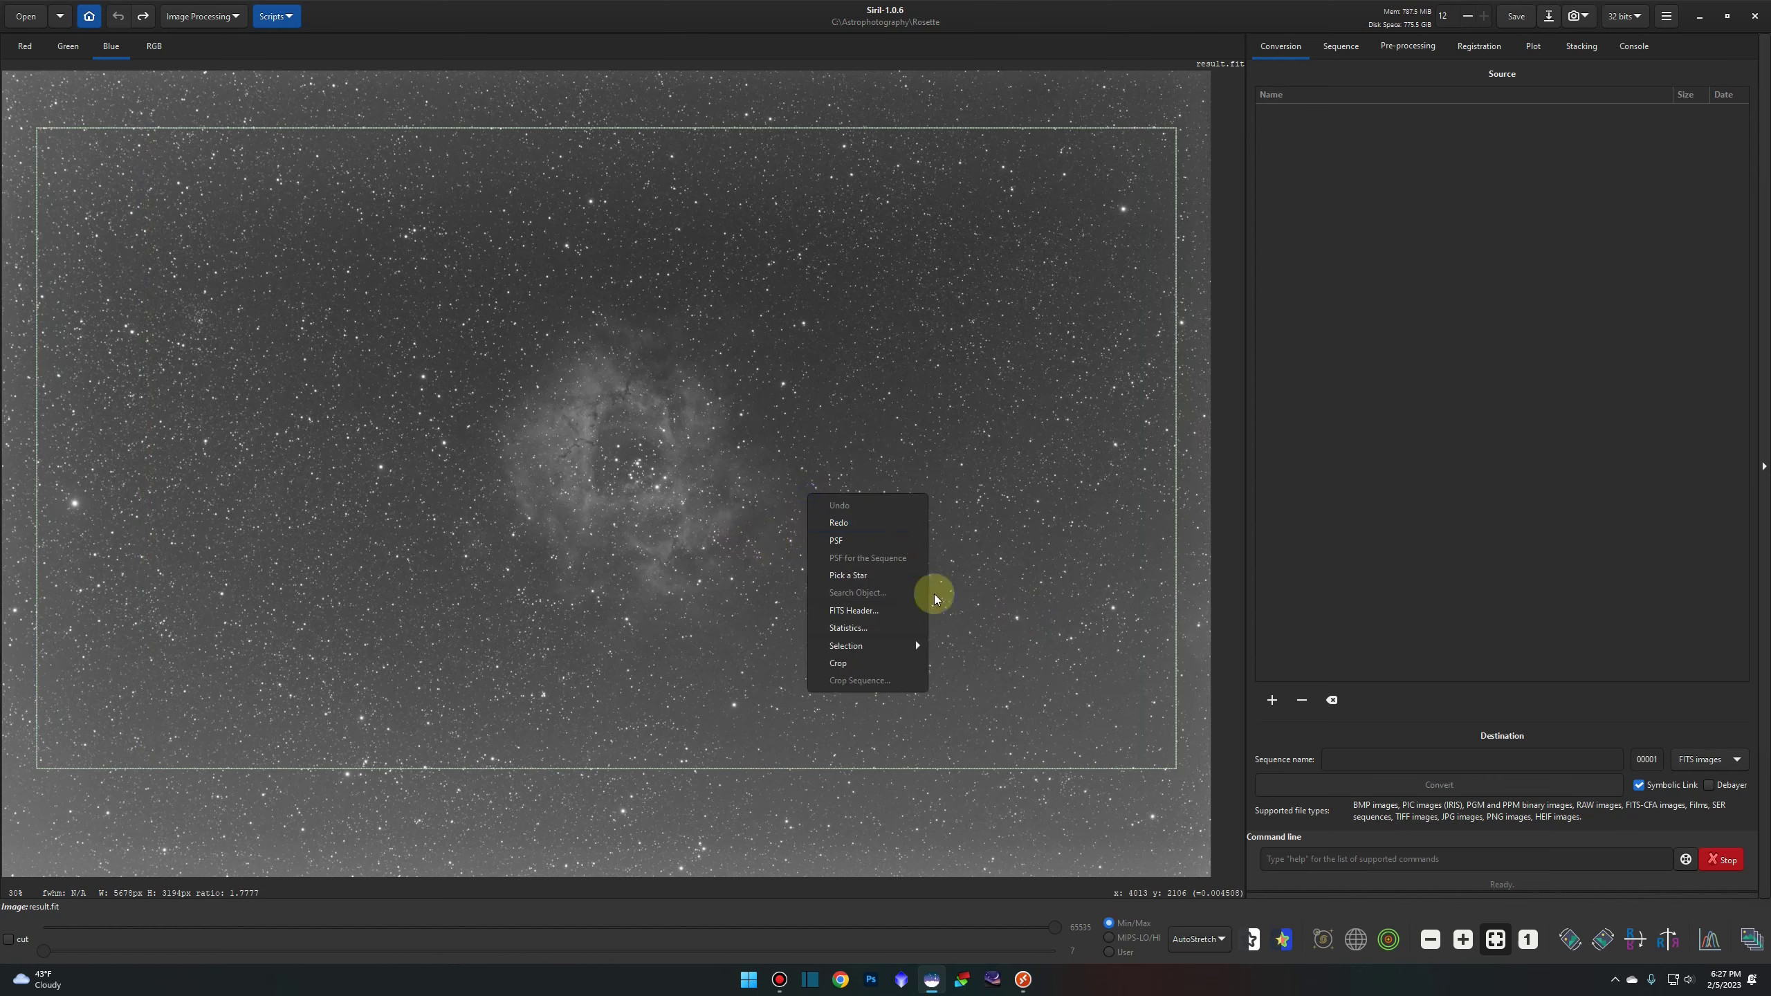
click(877, 646)
click(976, 700)
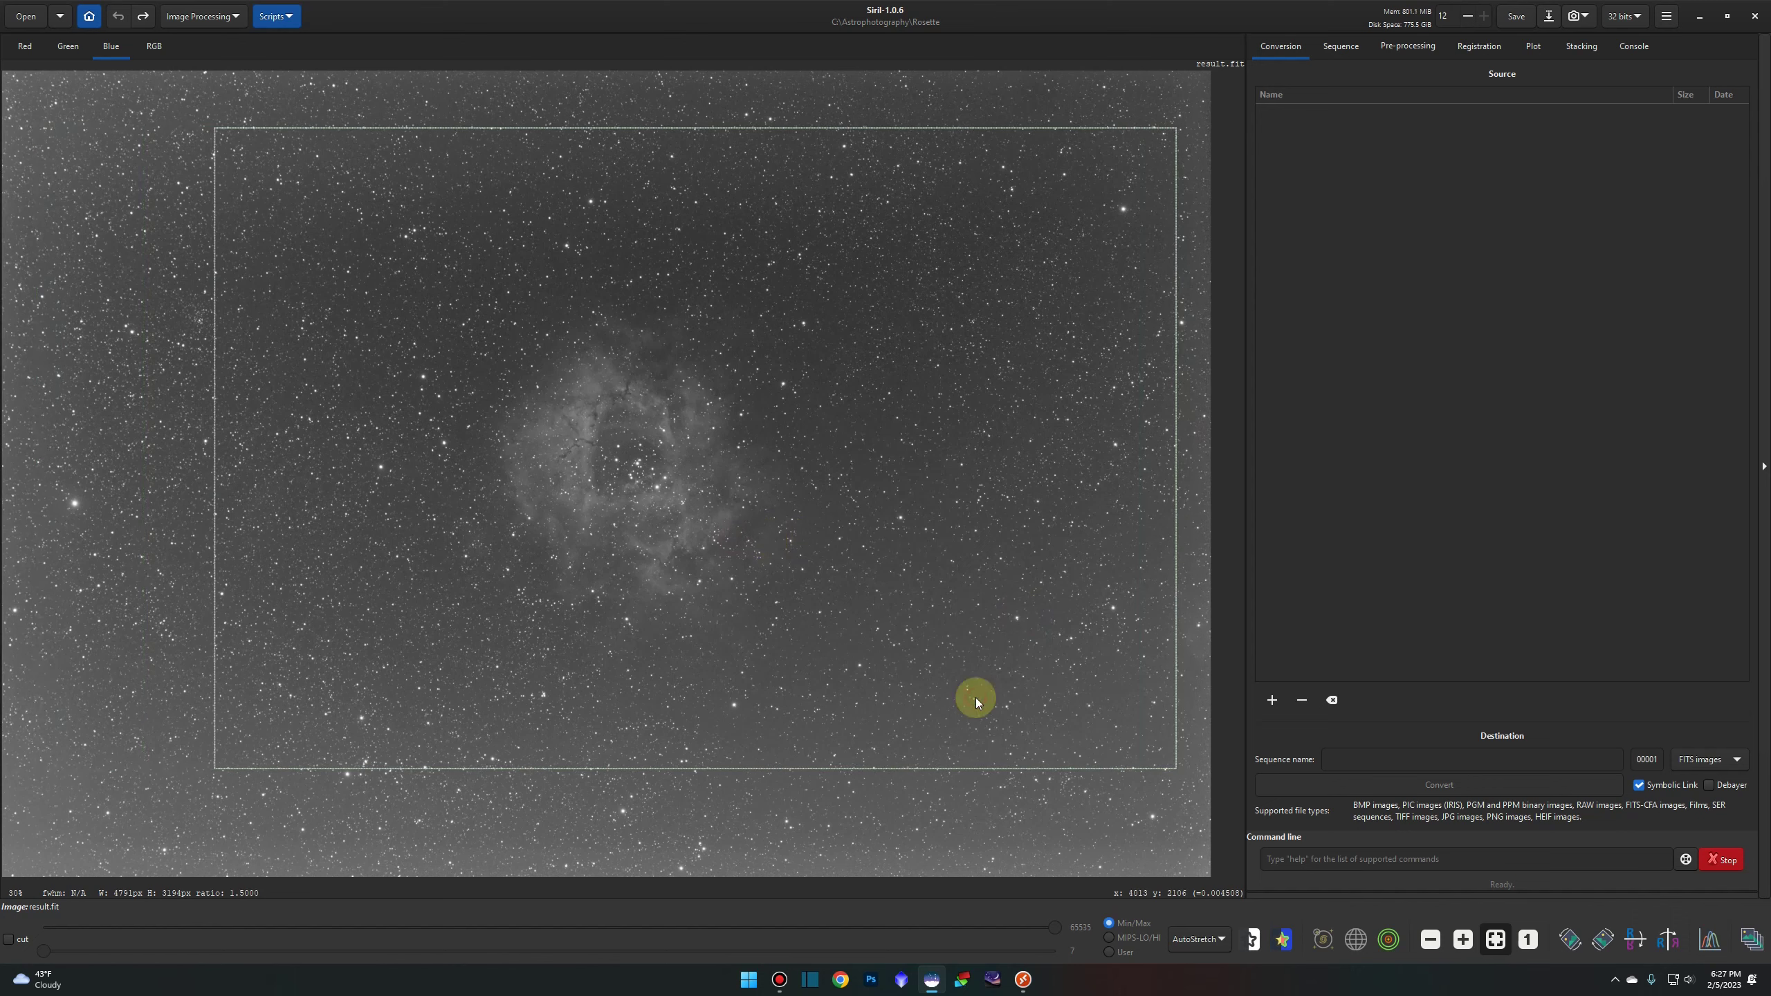
drag(940, 565, 877, 566)
- Switch the selection to 4:3, then 2:3, moving the box over the nebula
right_click(900, 525)
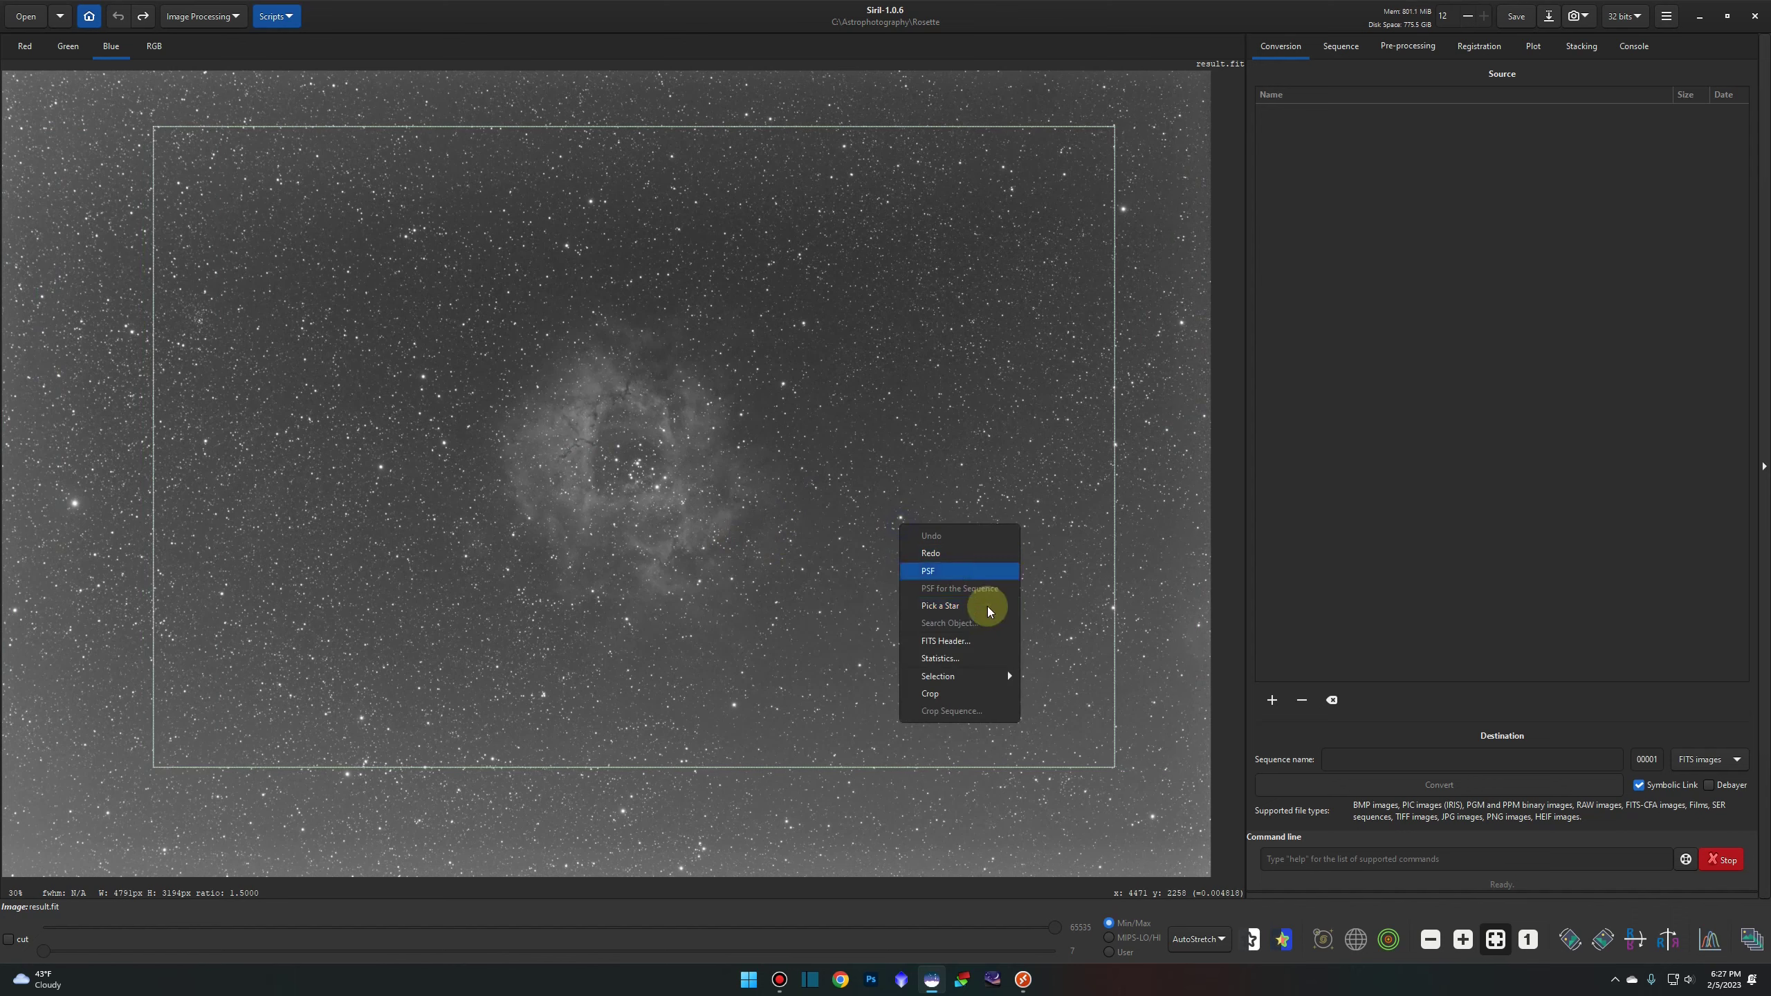
mouse_move(1010, 678)
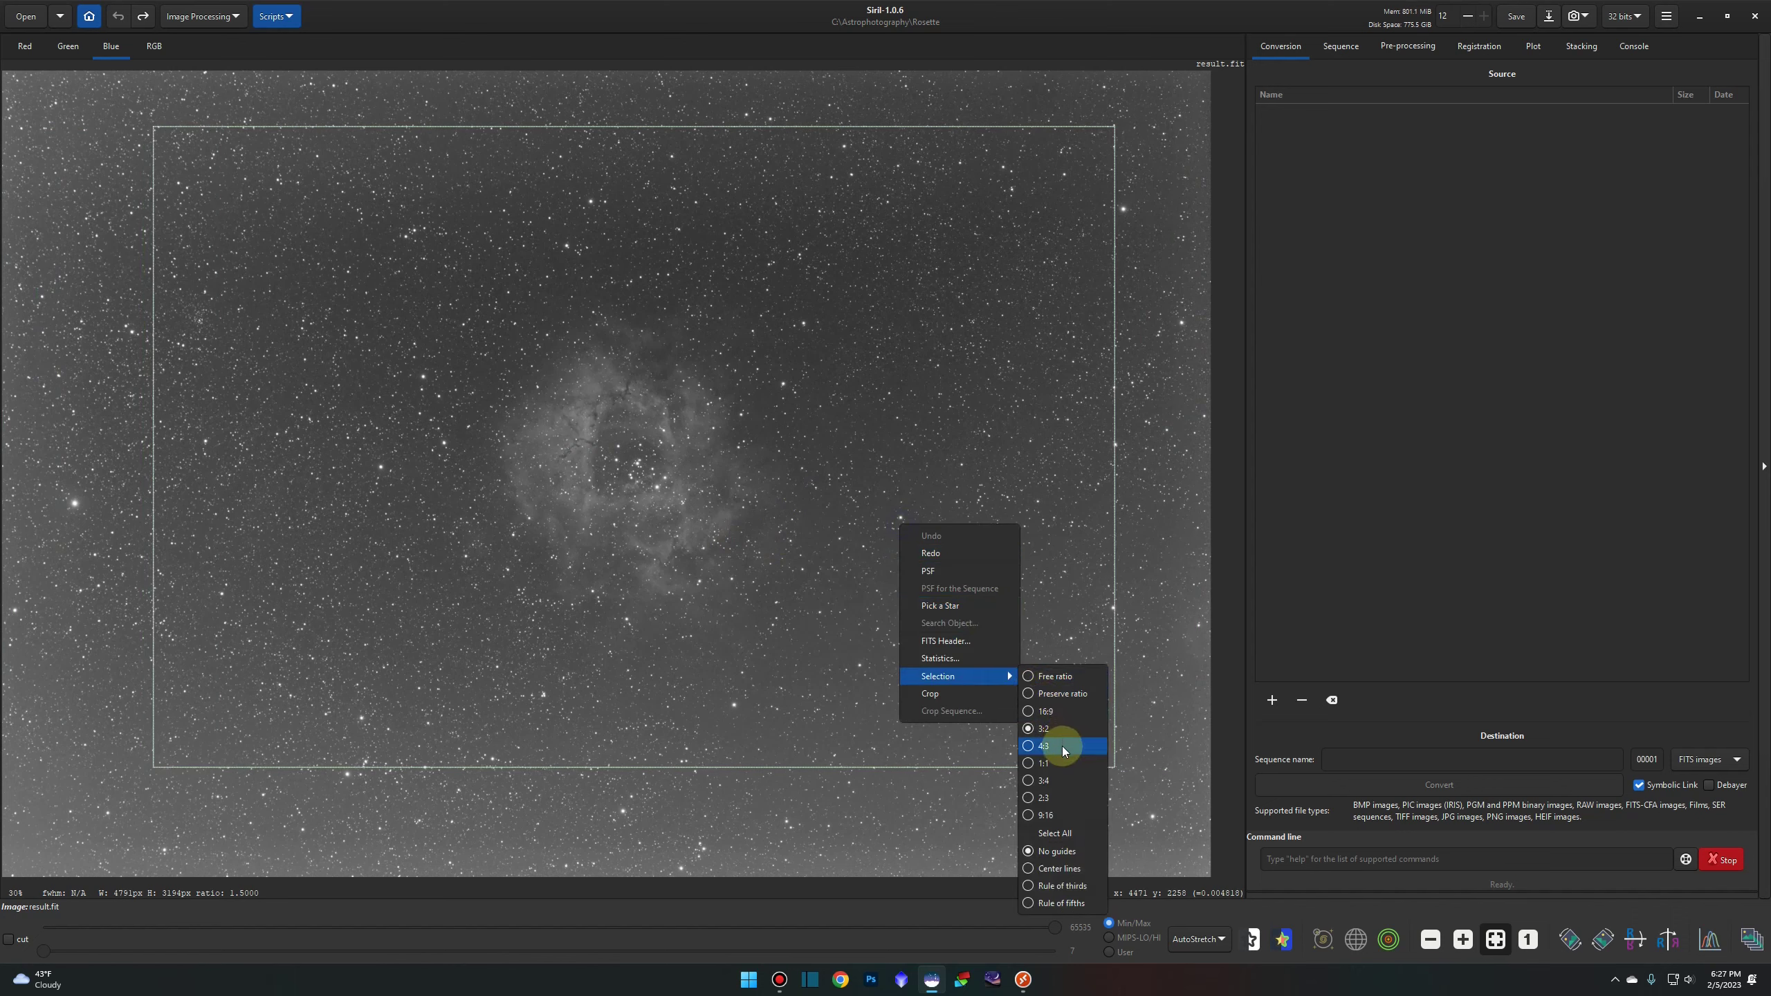
click(1045, 746)
drag(858, 521, 783, 510)
right_click(783, 510)
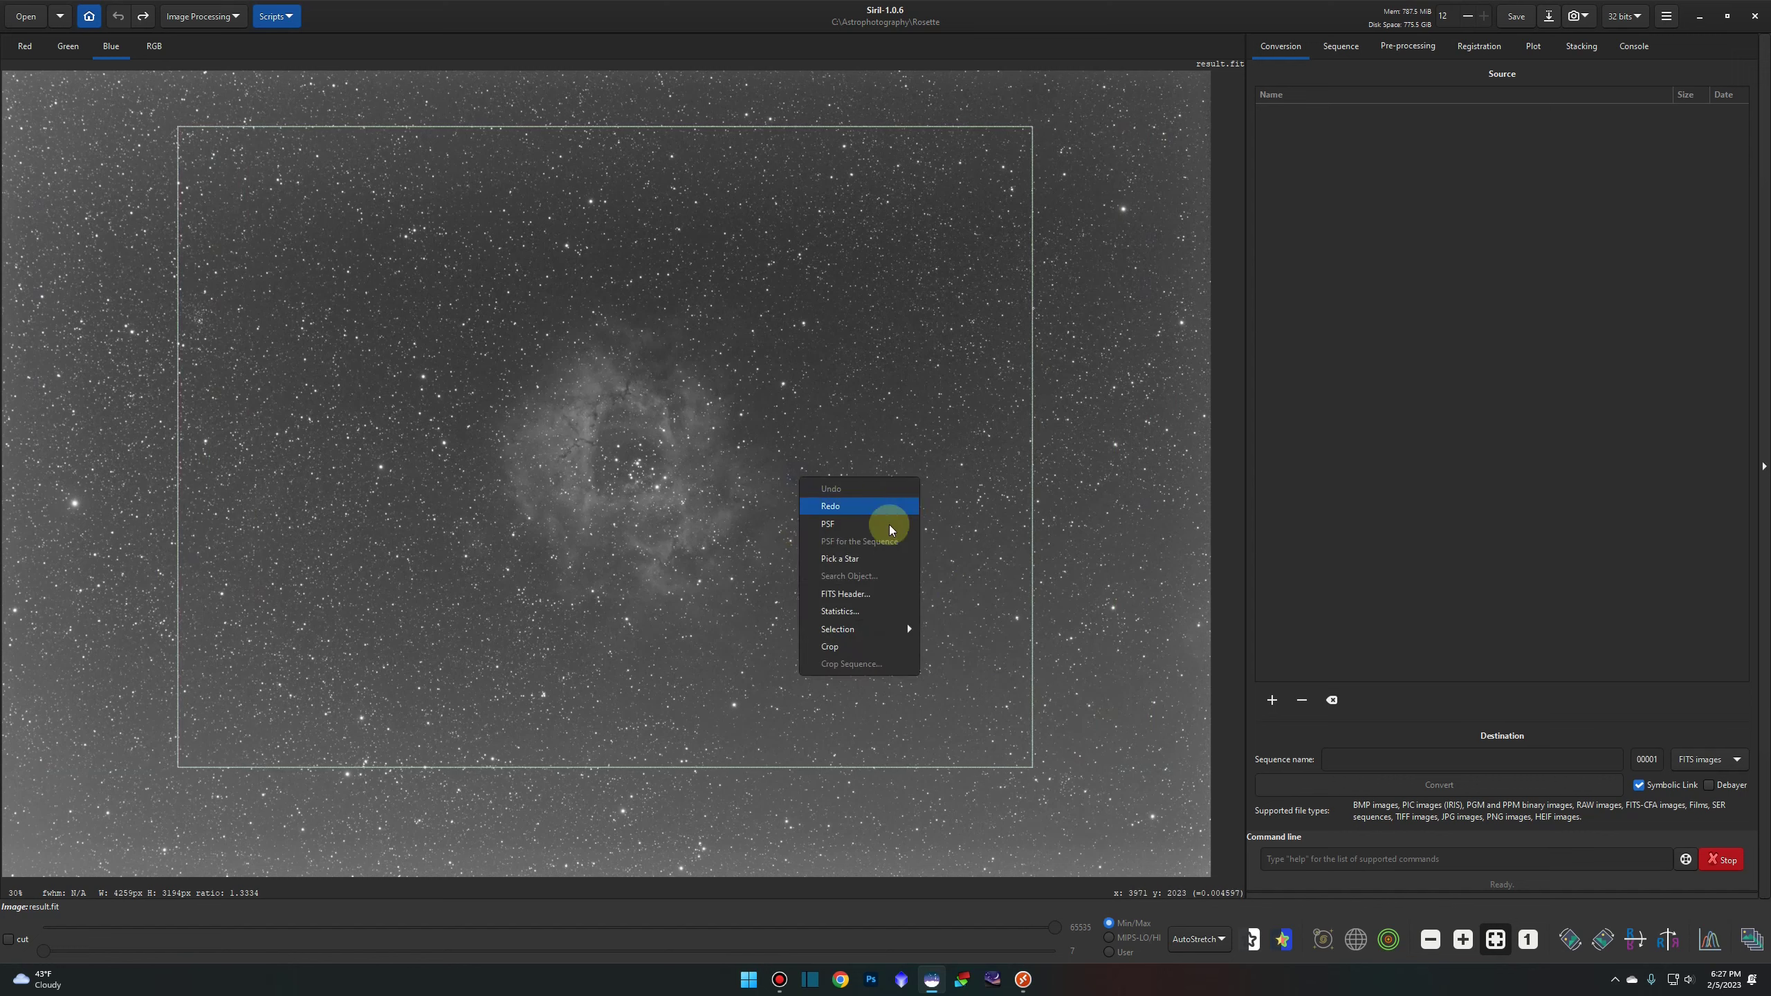
mouse_move(864, 621)
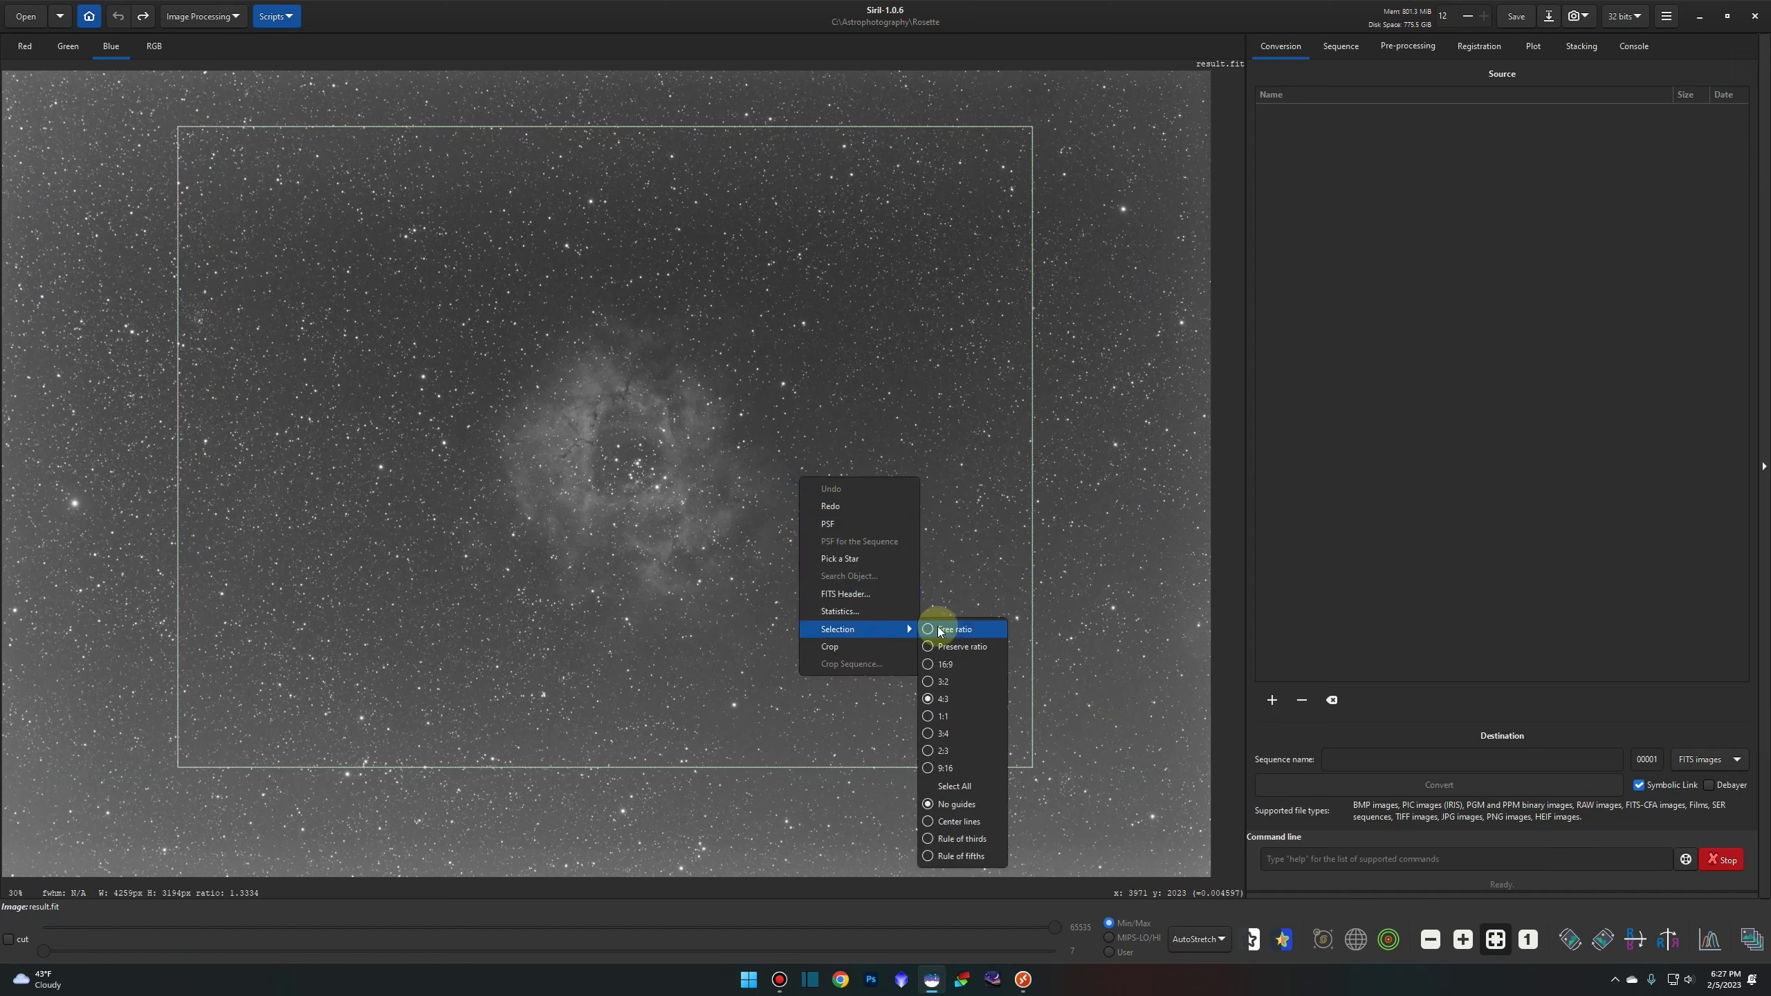
click(955, 750)
drag(911, 570, 720, 585)
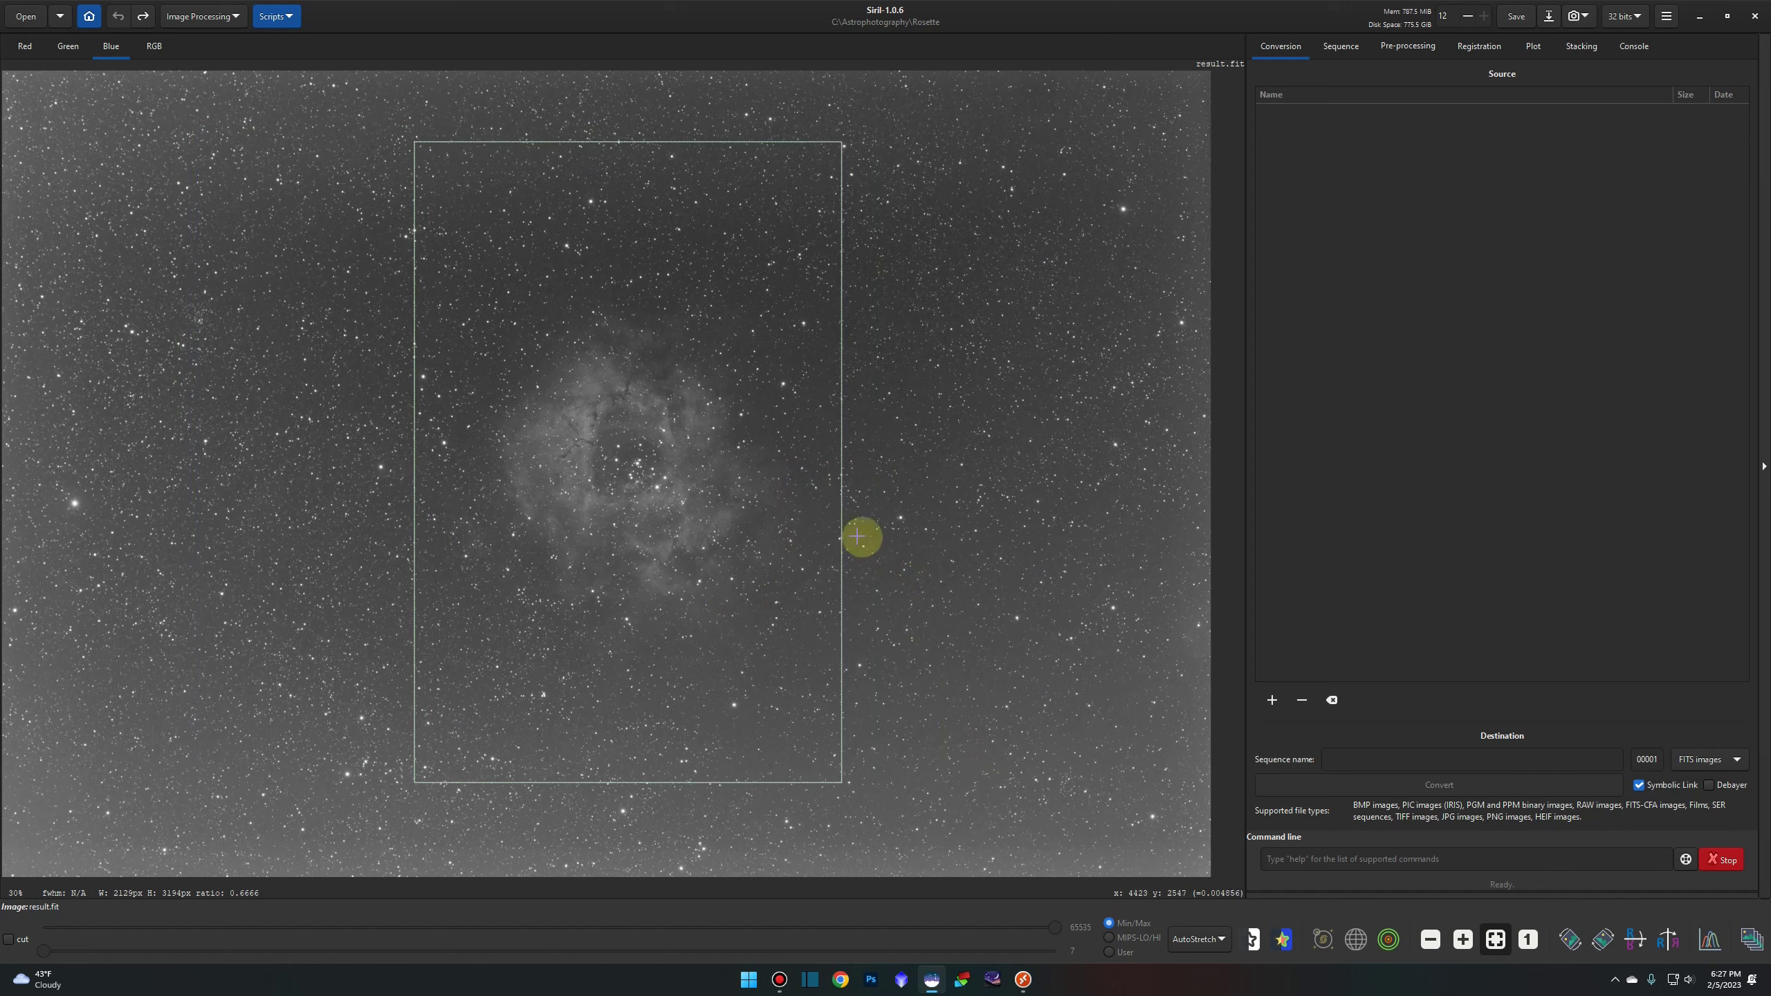
- Clear the selection from the image
right_click(755, 444)
mouse_move(810, 597)
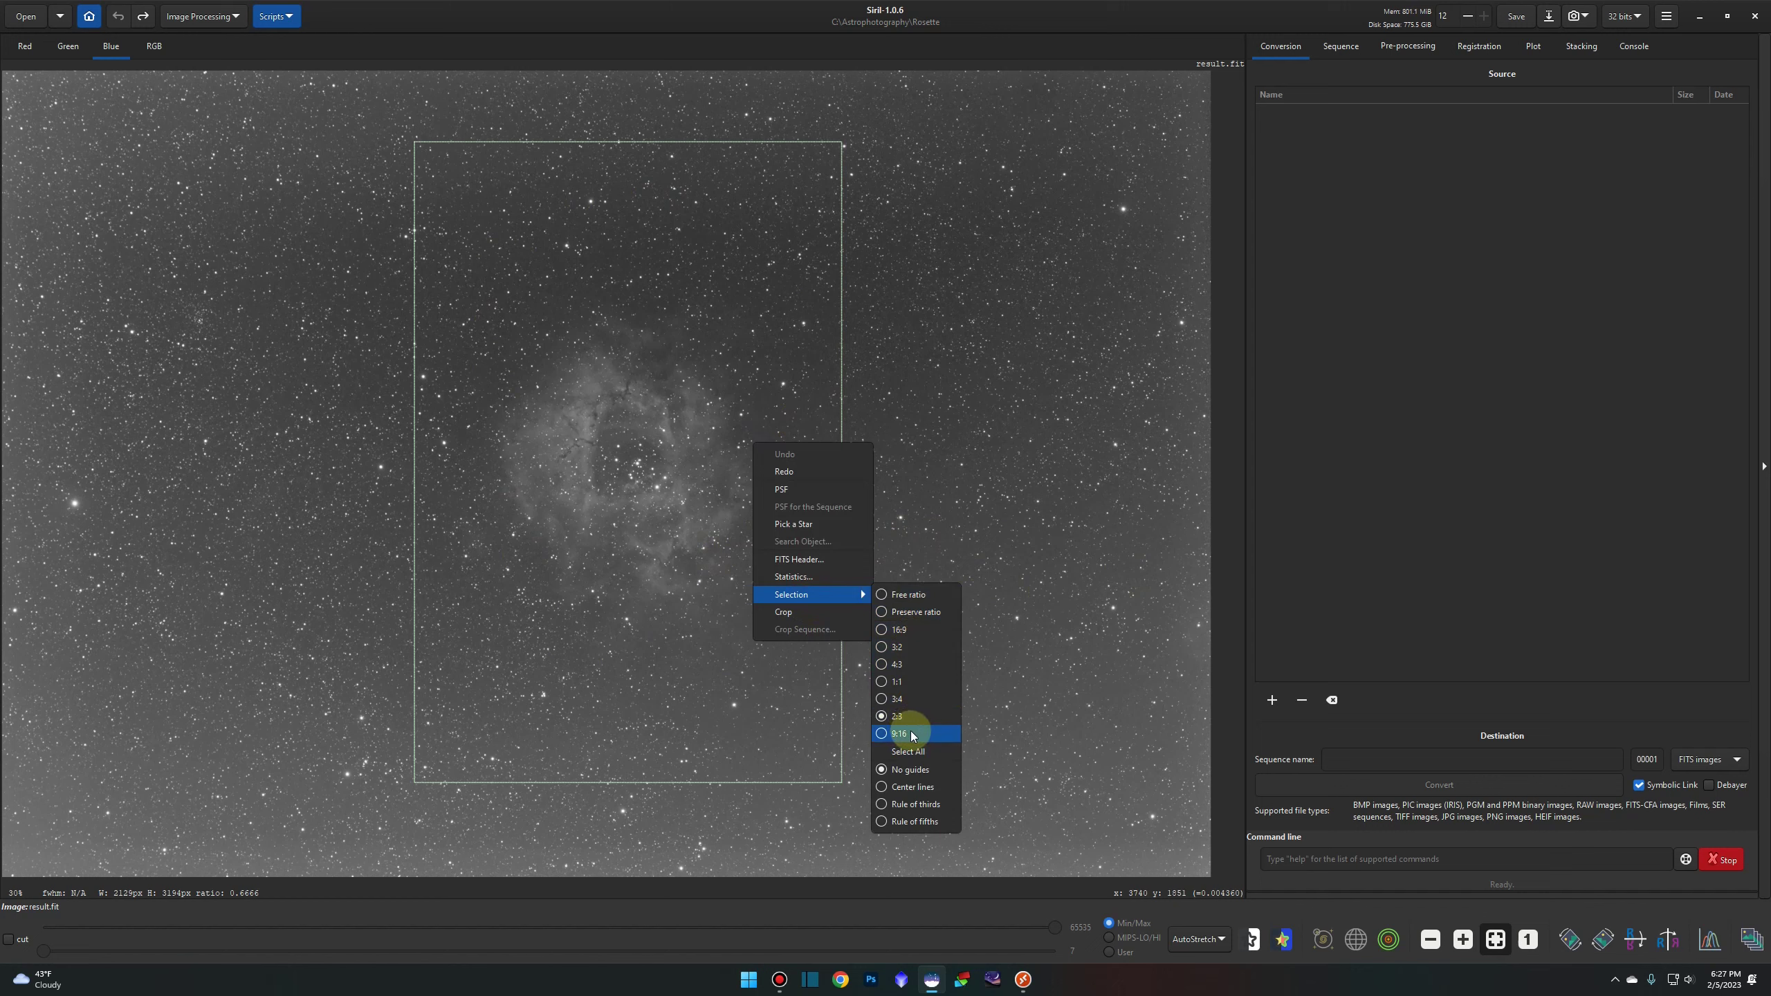
click(906, 395)
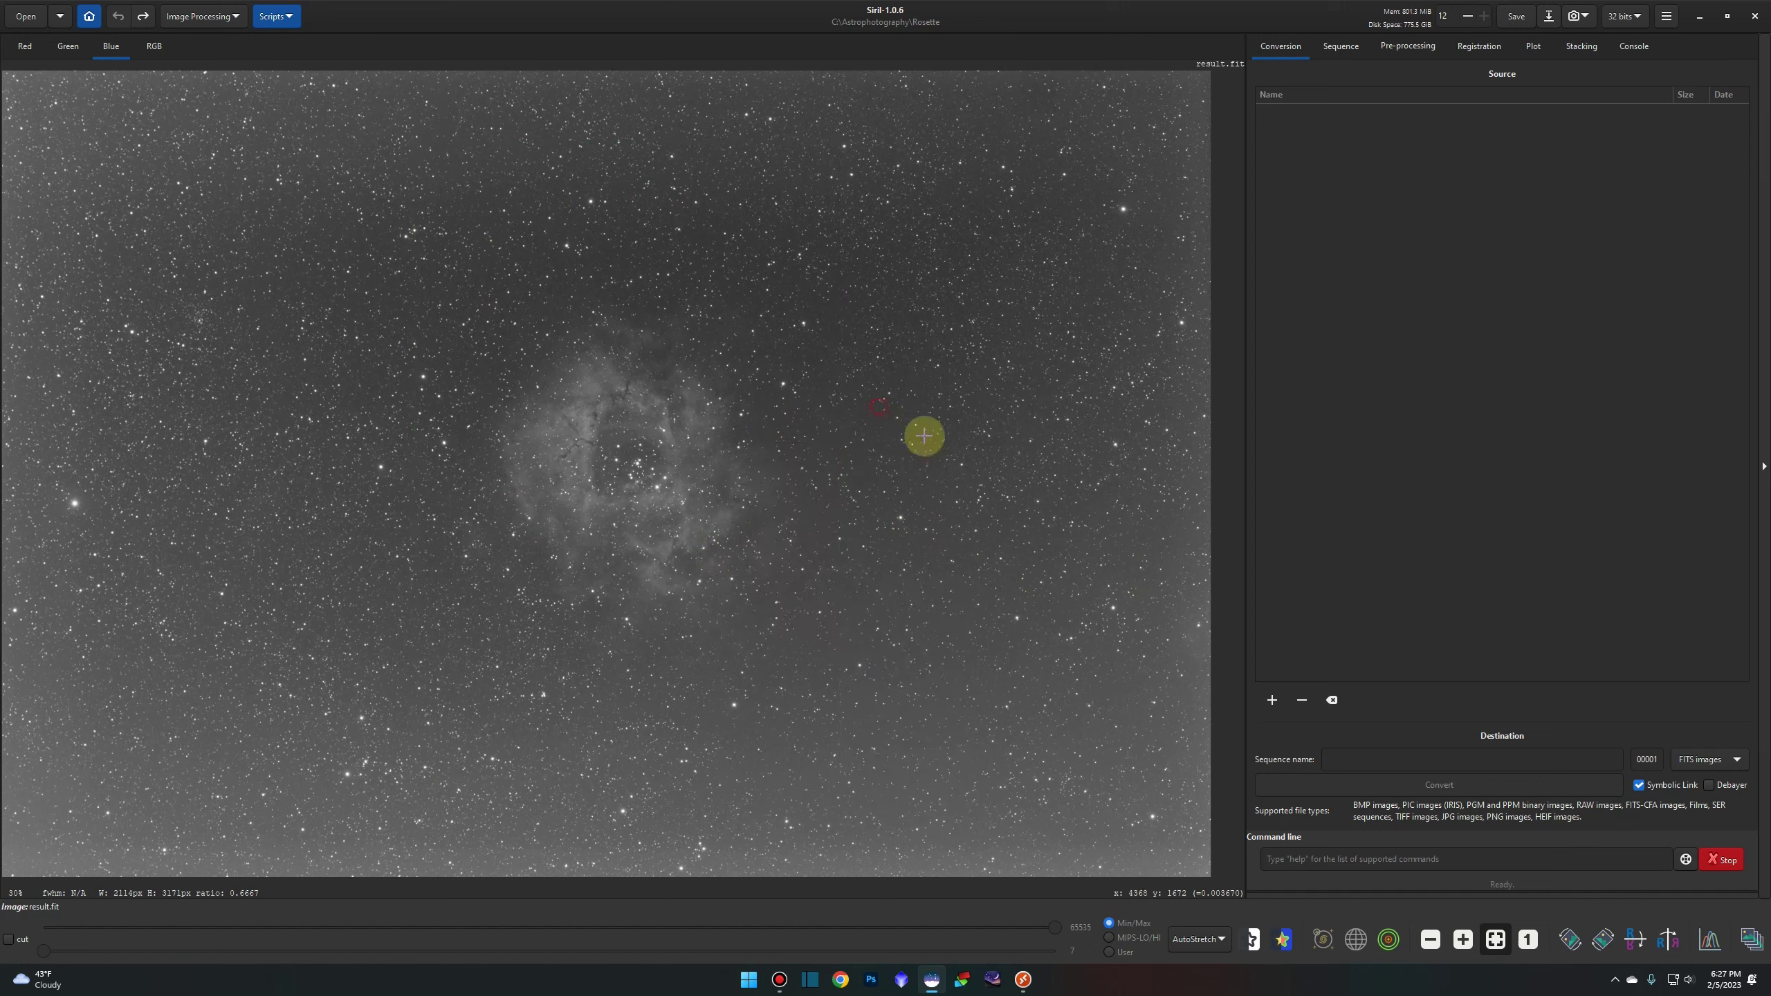
- Enable center line guides and draw a new selection over the image
right_click(735, 349)
mouse_move(801, 501)
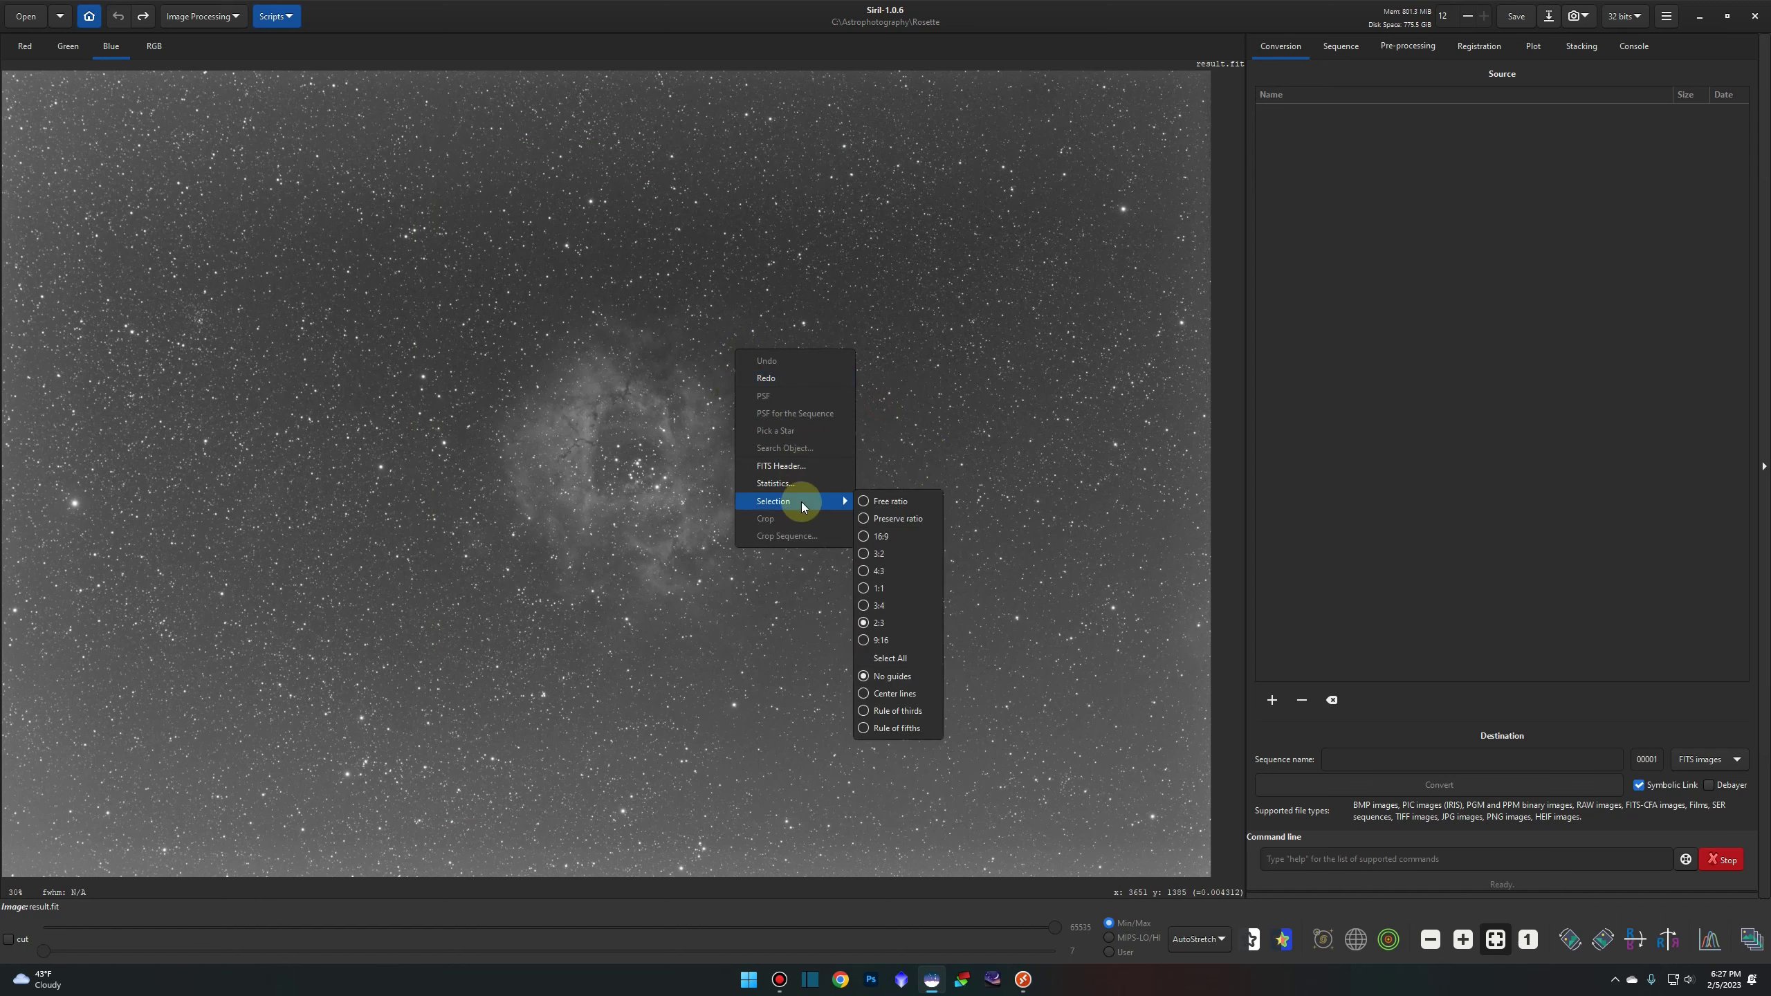
click(919, 692)
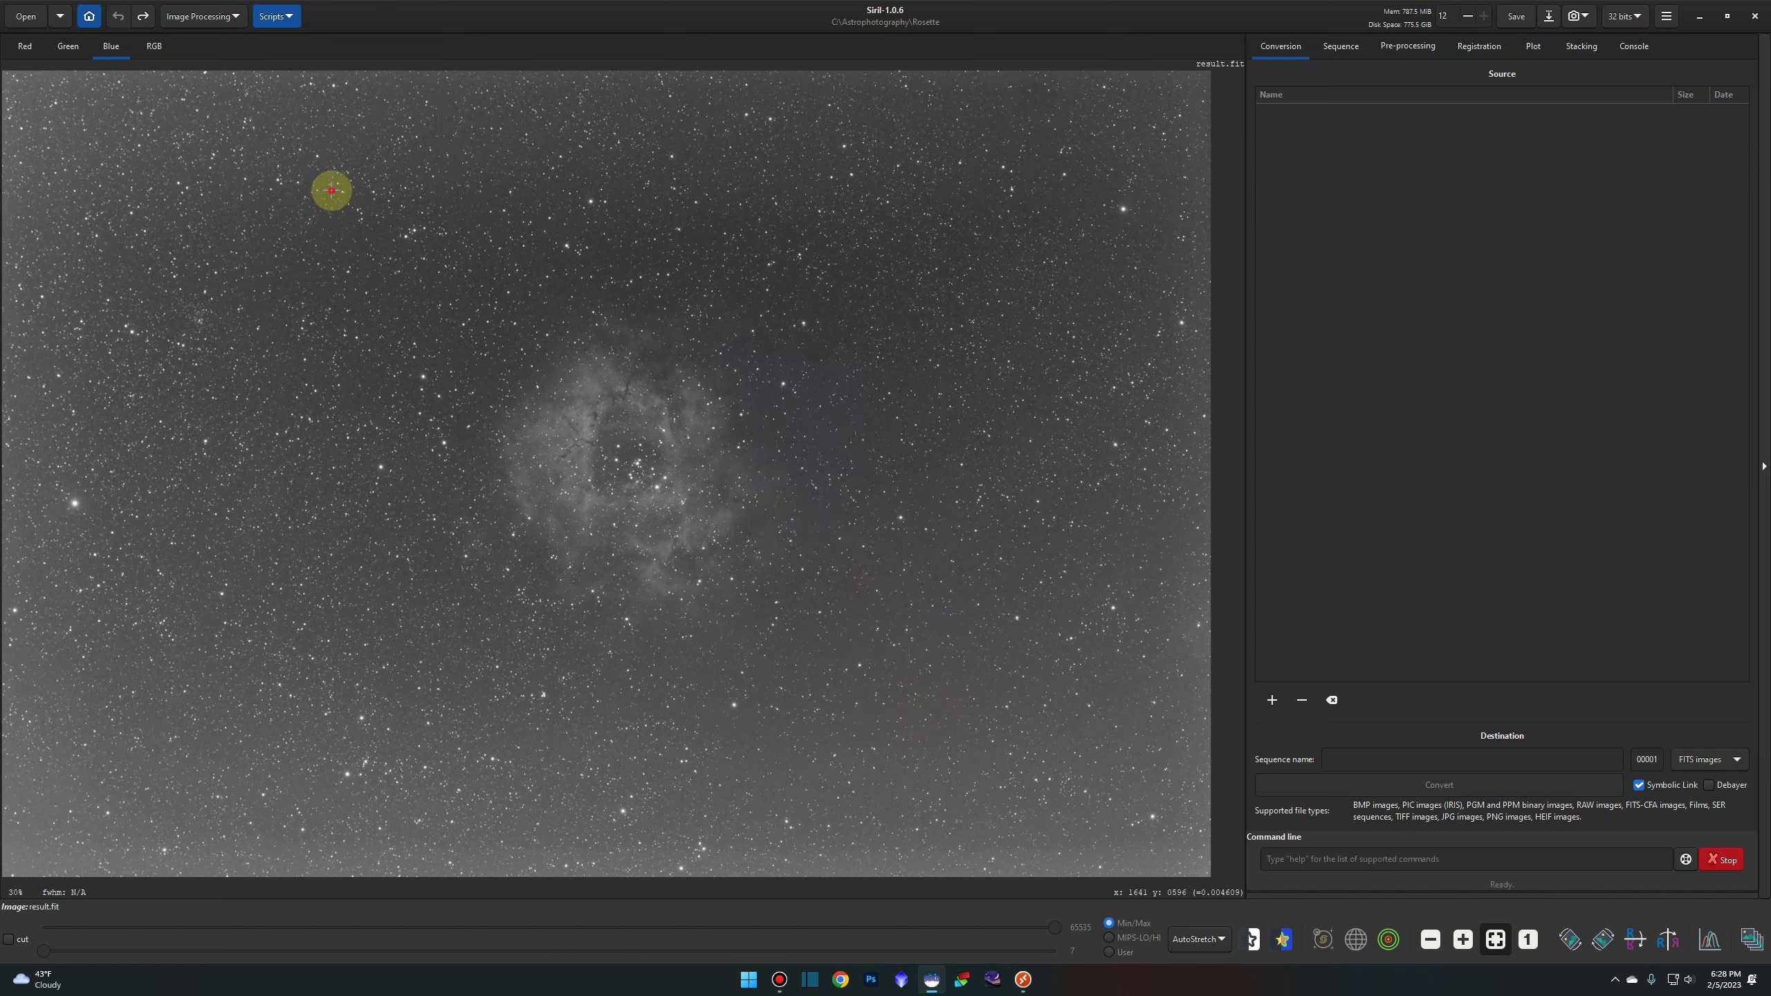
drag(332, 189, 1057, 609)
drag(460, 401, 624, 457)
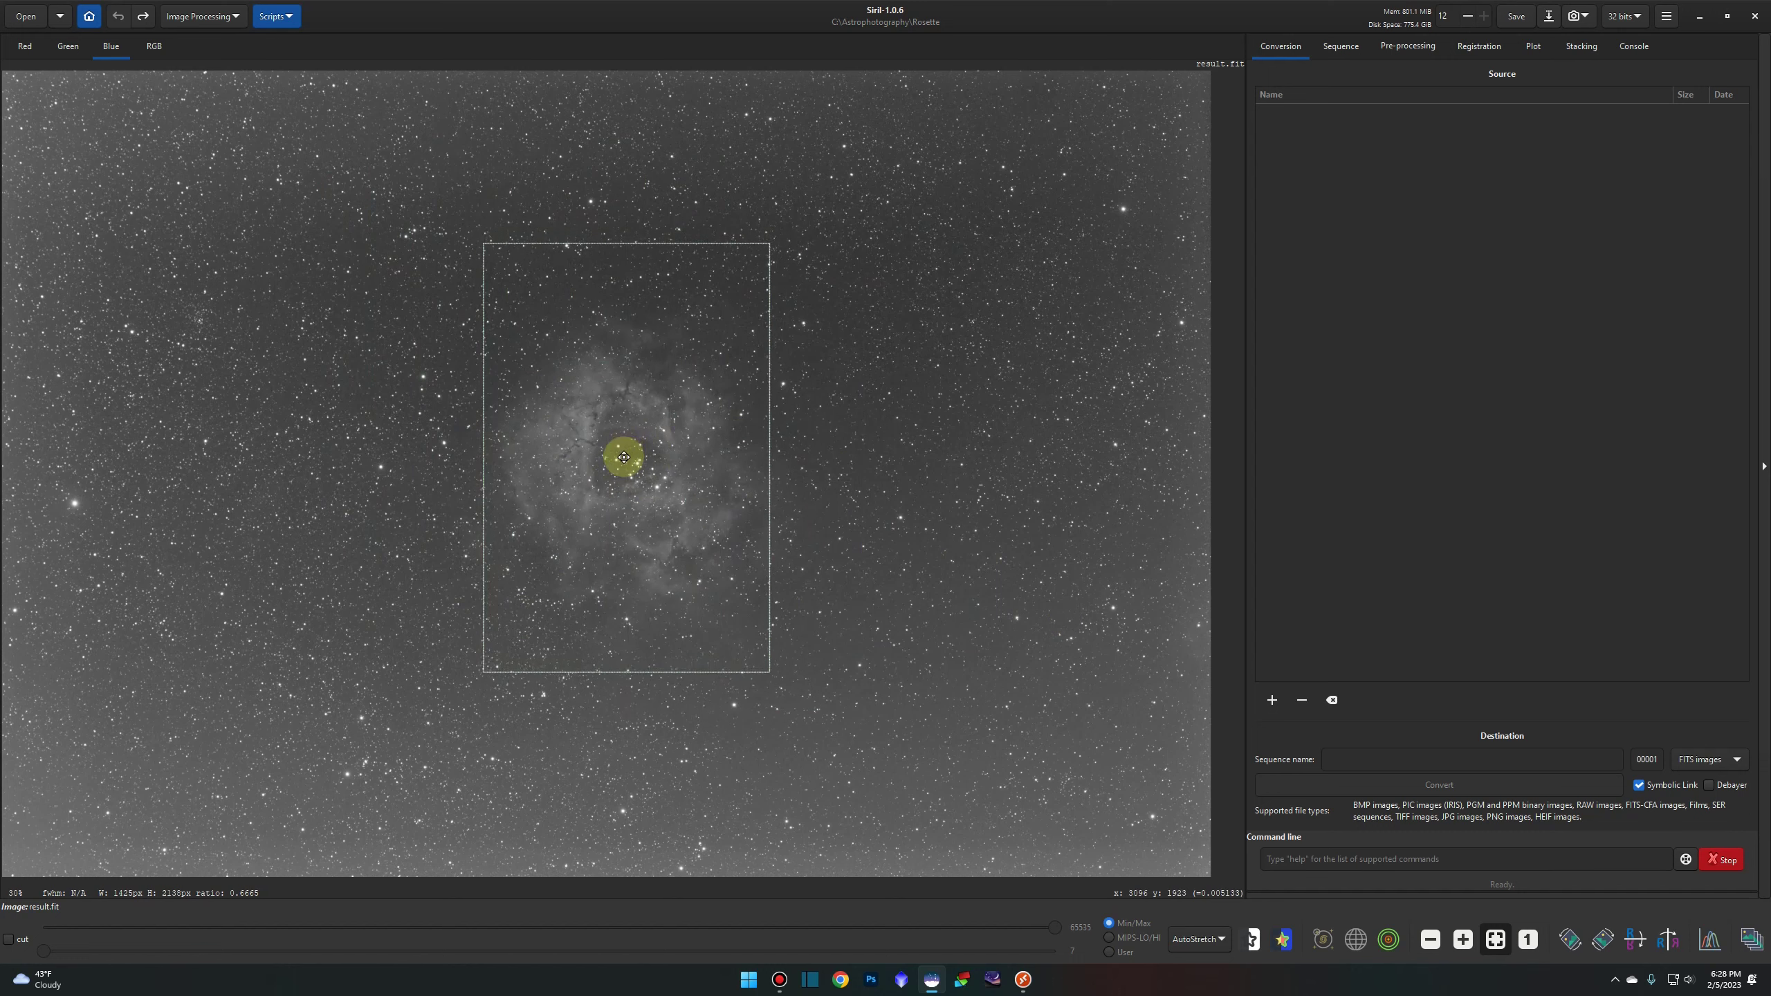
- Change the selection to a 3:2 ratio and shift it over the nebula
right_click(696, 440)
mouse_move(736, 598)
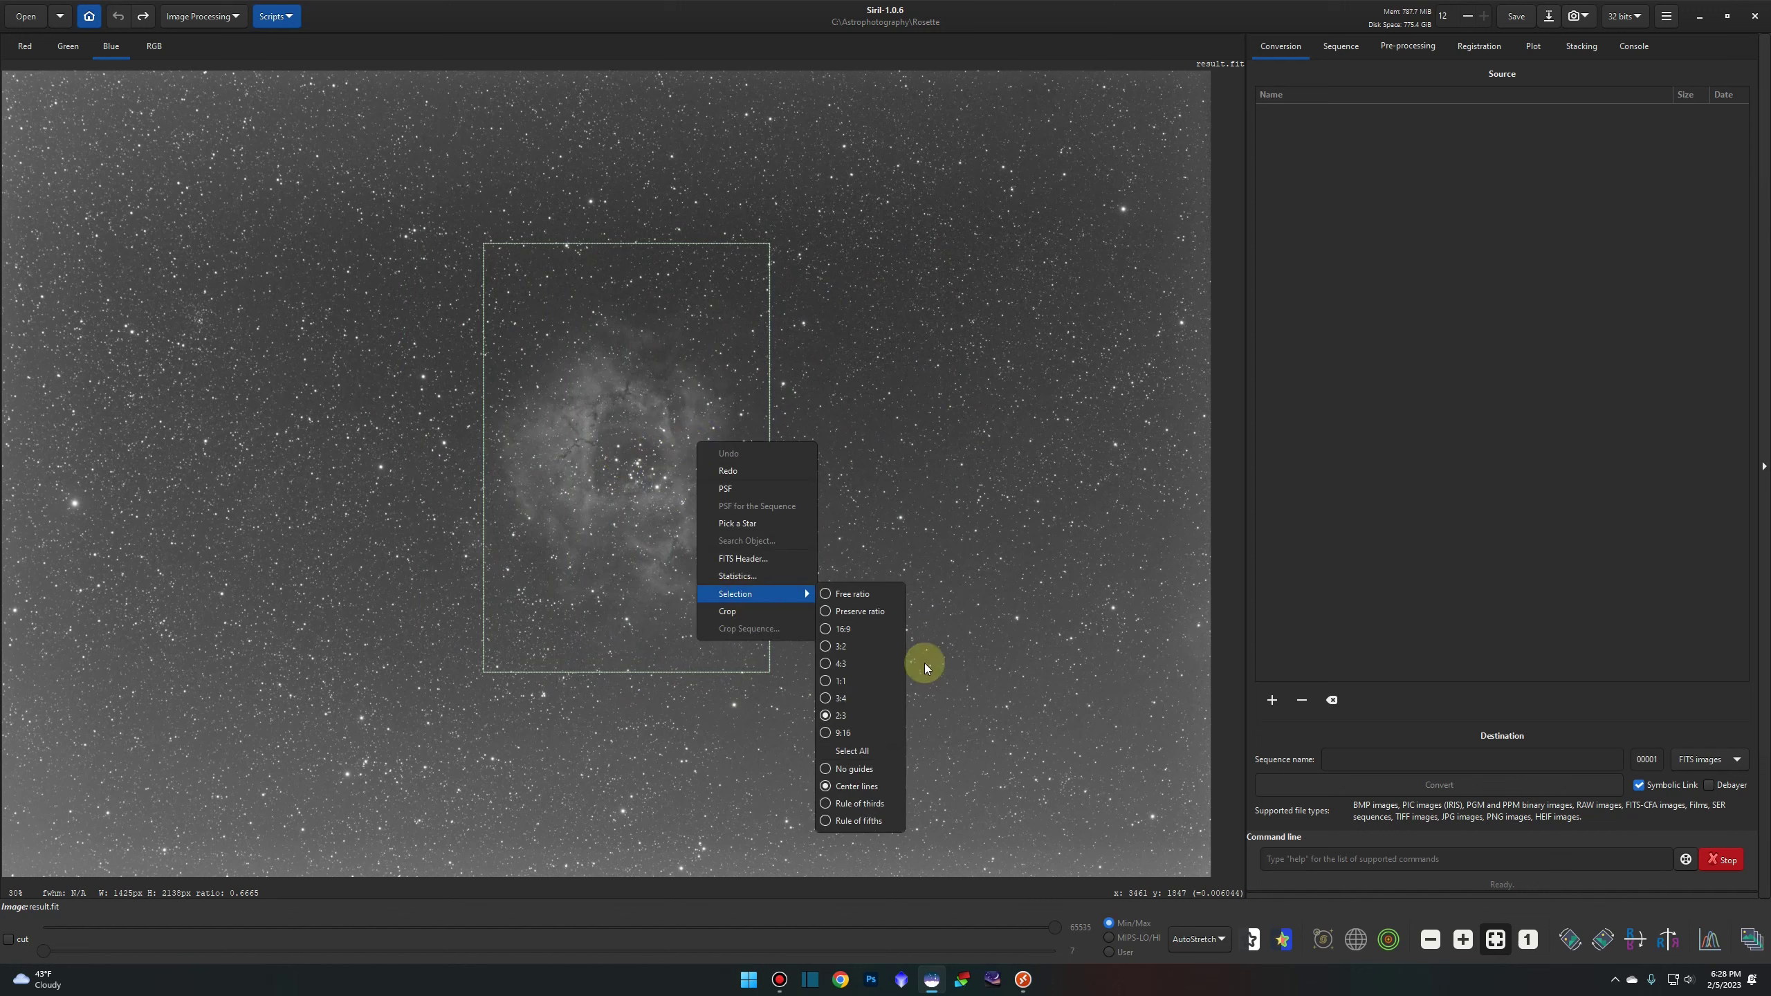
click(858, 643)
drag(872, 494, 686, 494)
- Try rule-of-thirds, then rule-of-fifths guides, repositioning the 3:2 selection around the nebula
right_click(803, 513)
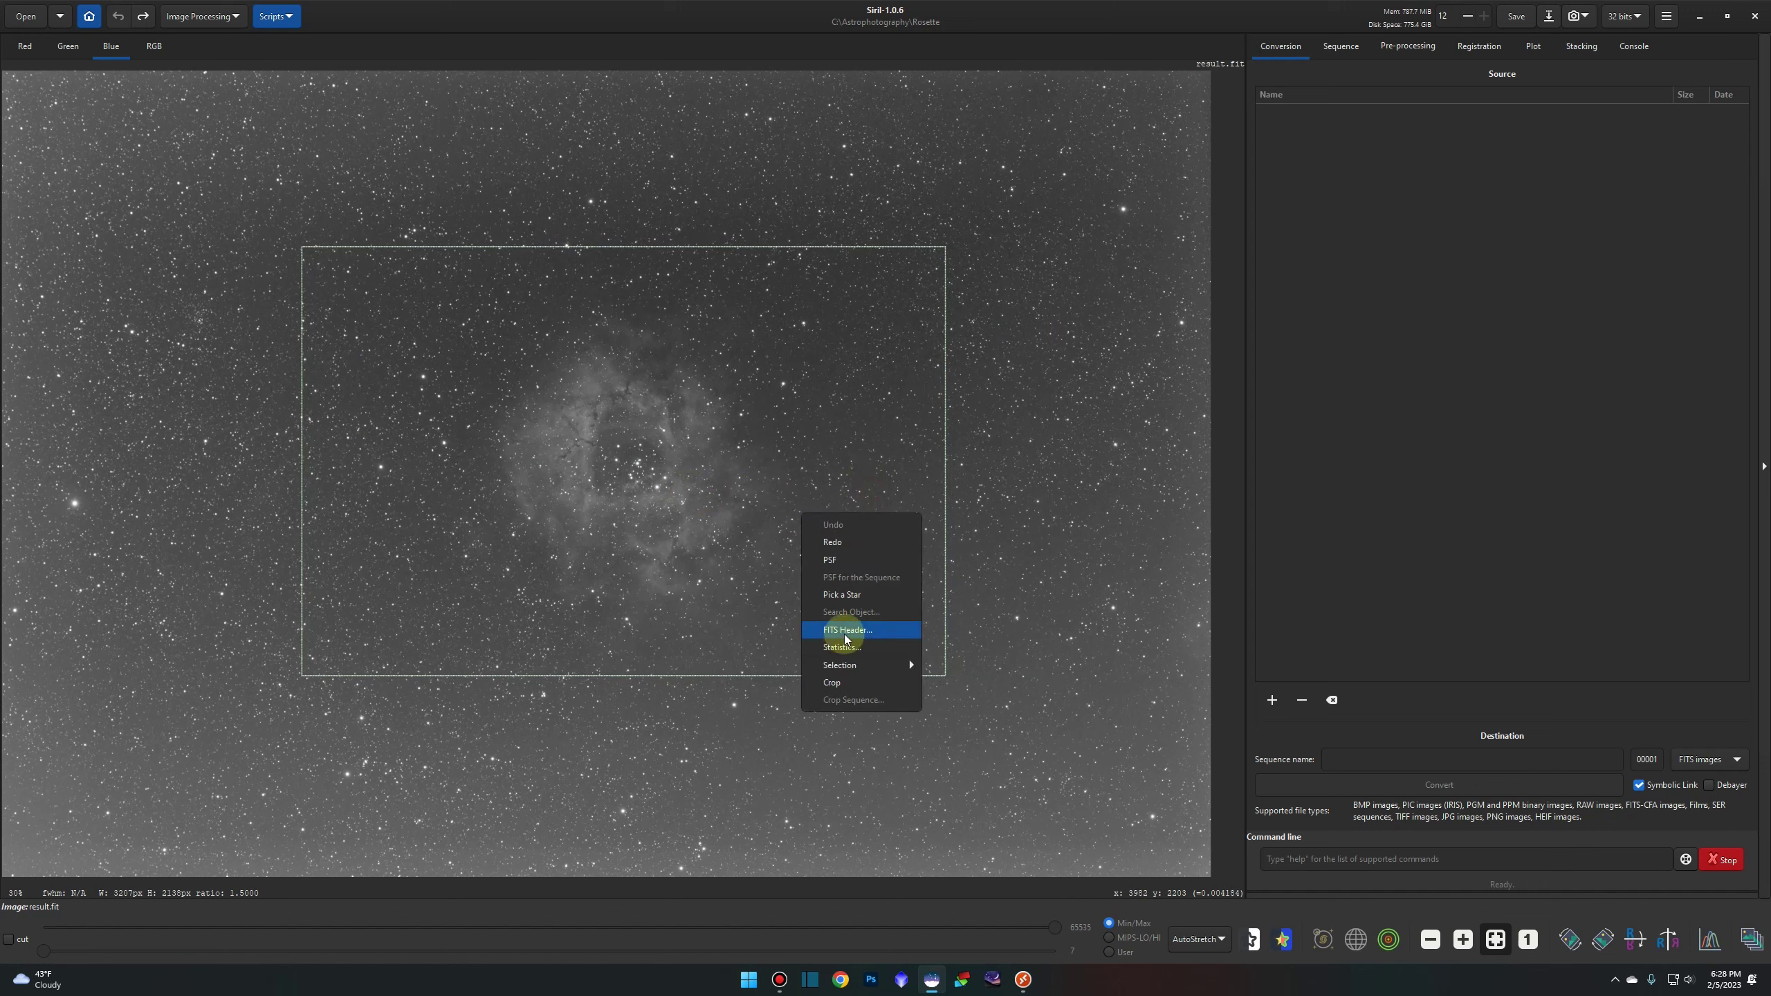
mouse_move(844, 665)
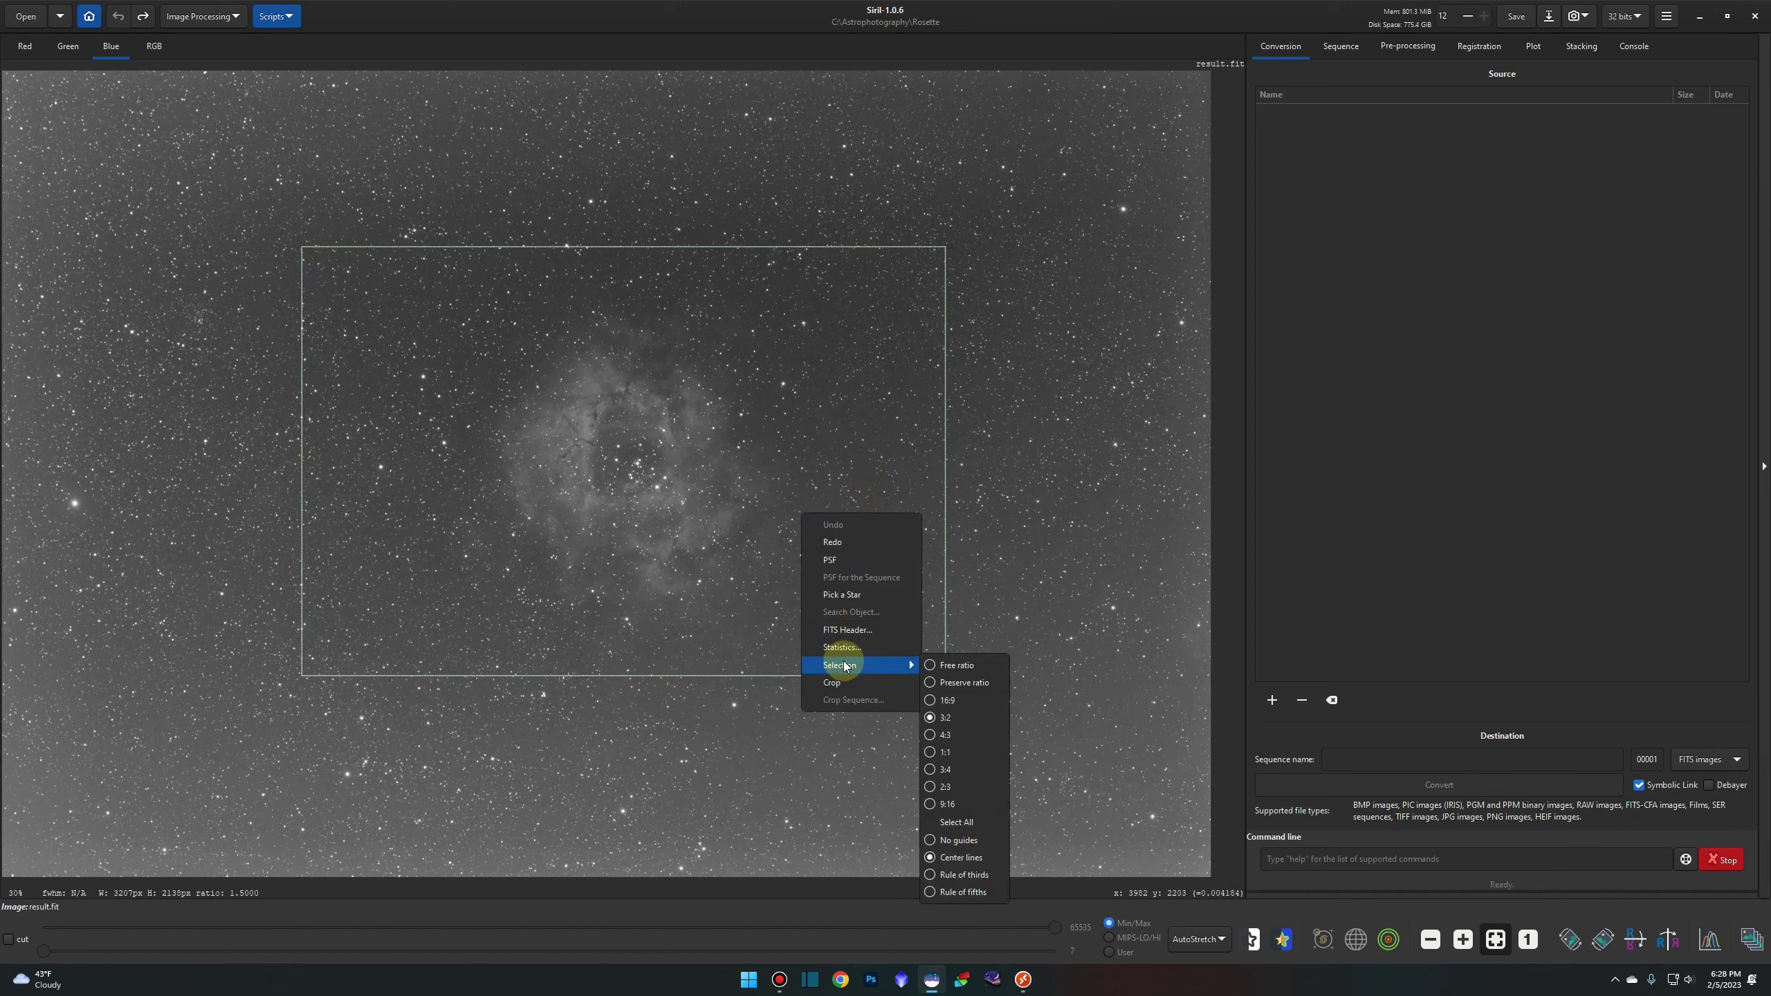
click(974, 876)
mouse_move(763, 546)
mouse_down()
mouse_move(786, 537)
mouse_move(770, 553)
mouse_up()
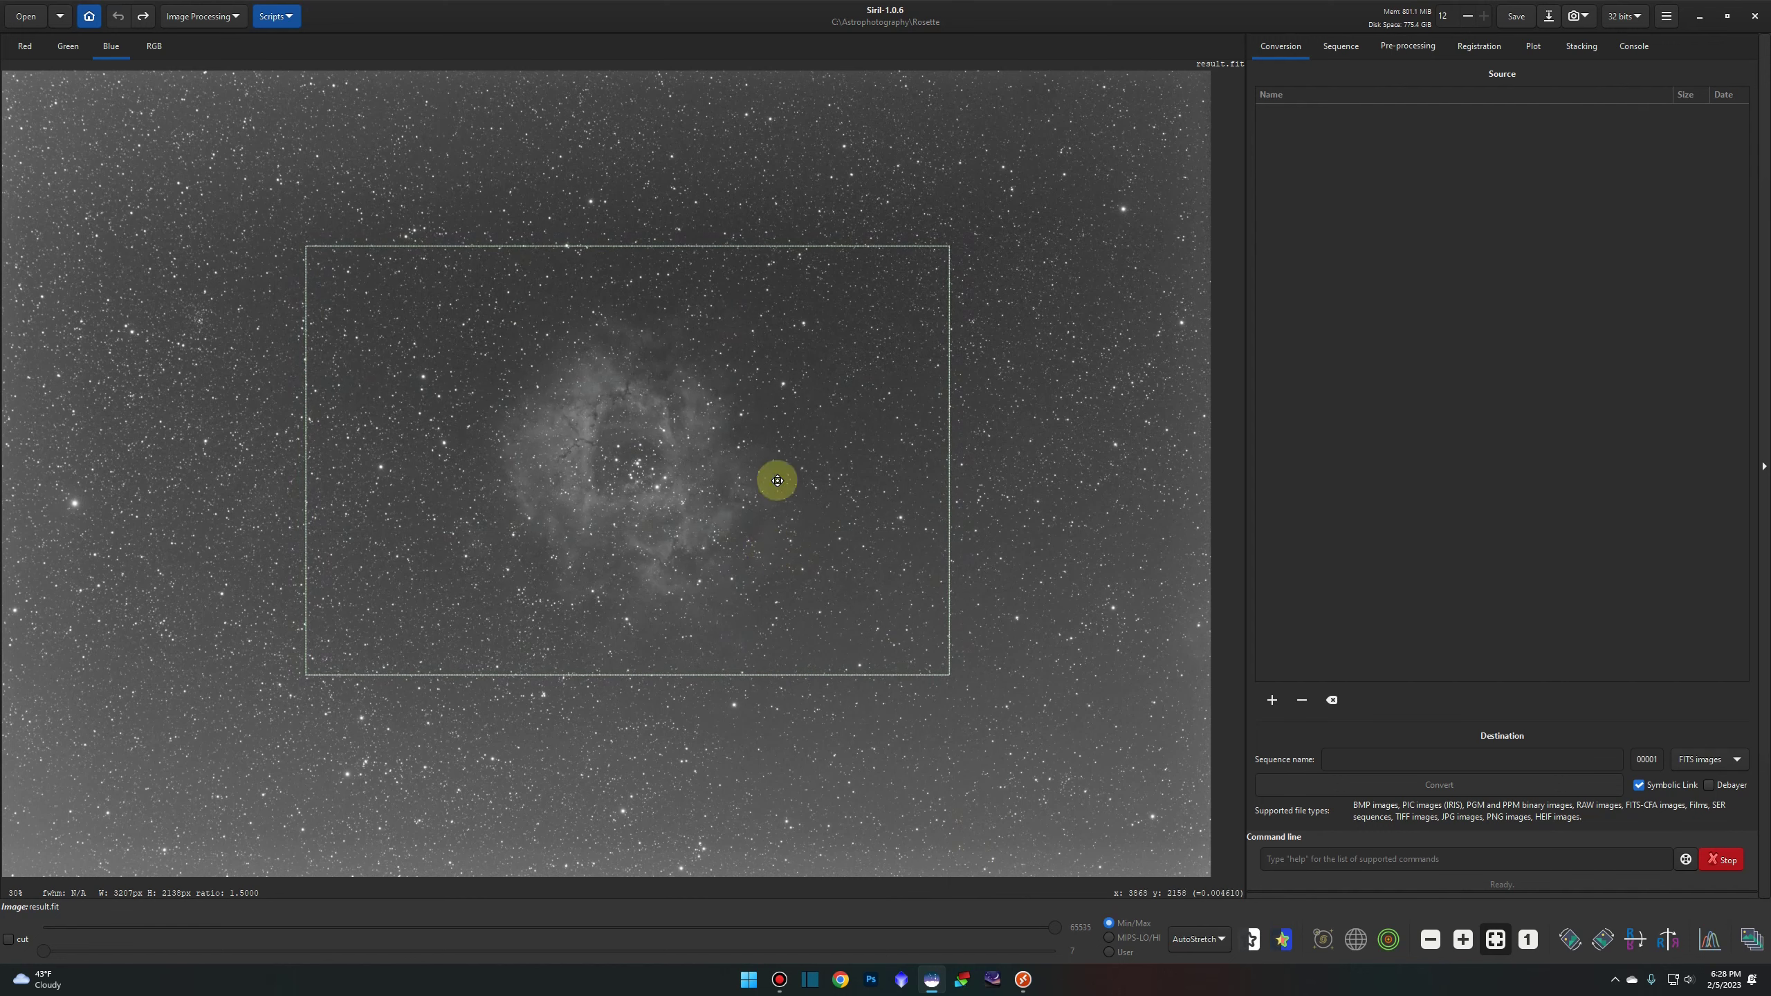
right_click(776, 480)
mouse_move(826, 632)
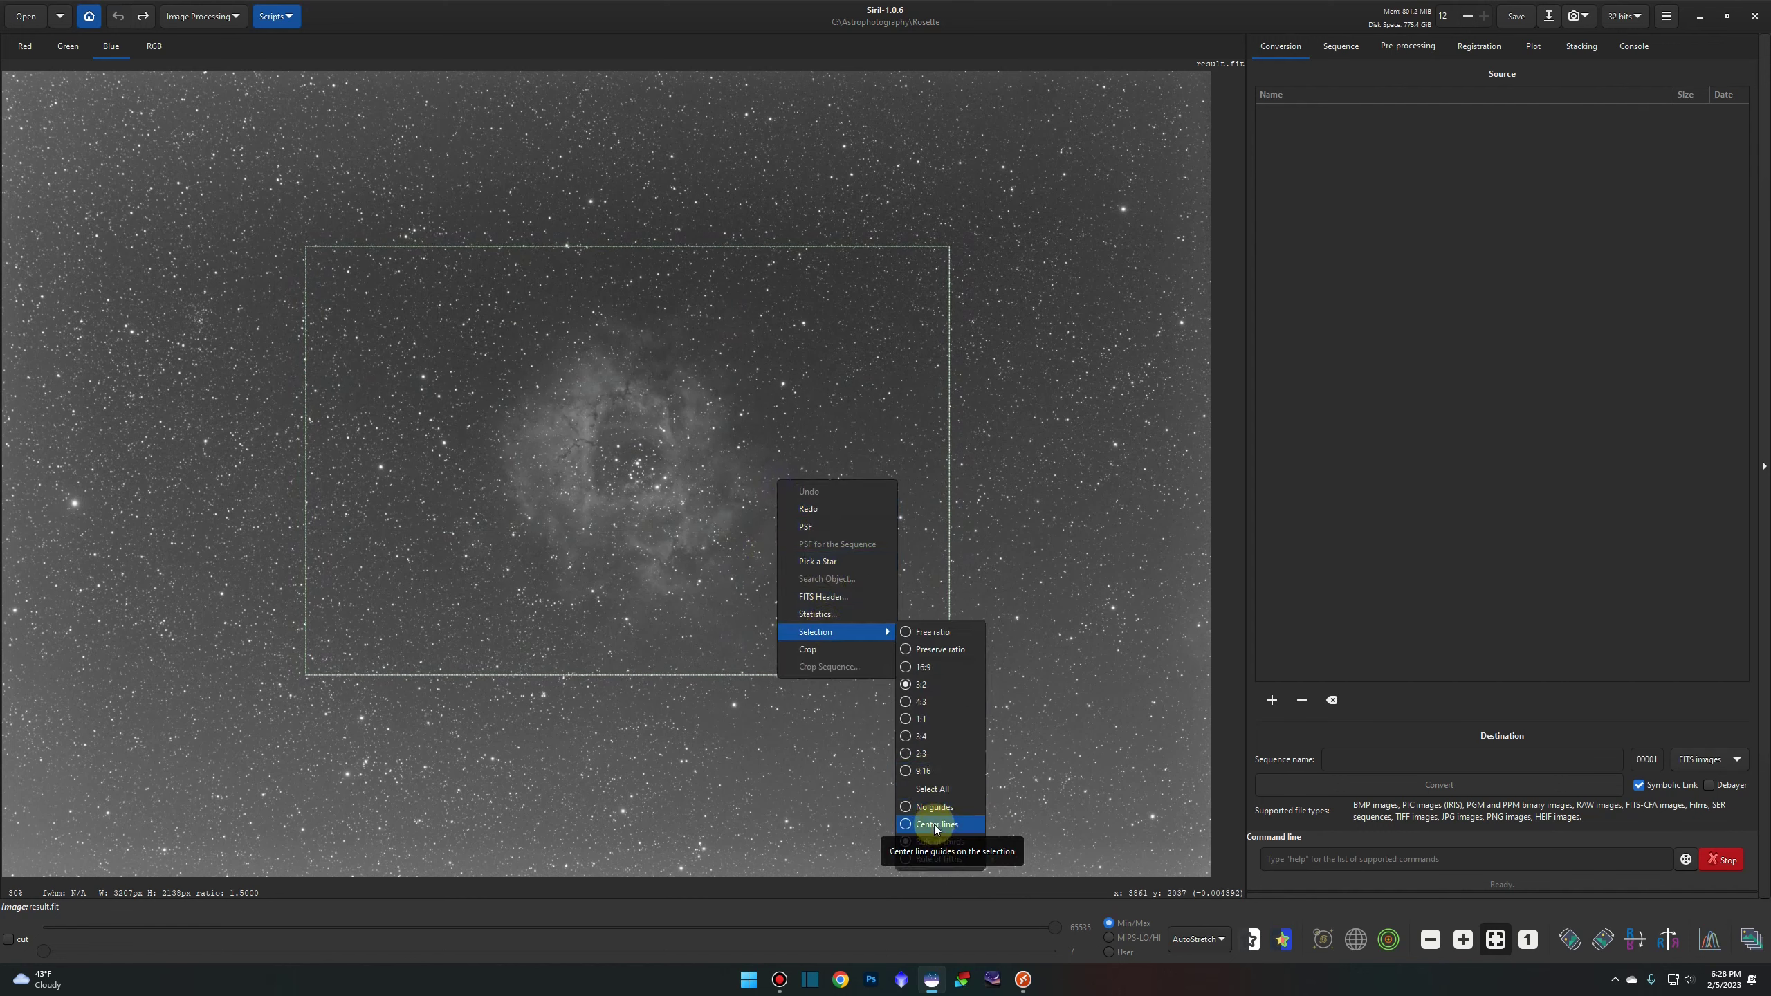
click(953, 862)
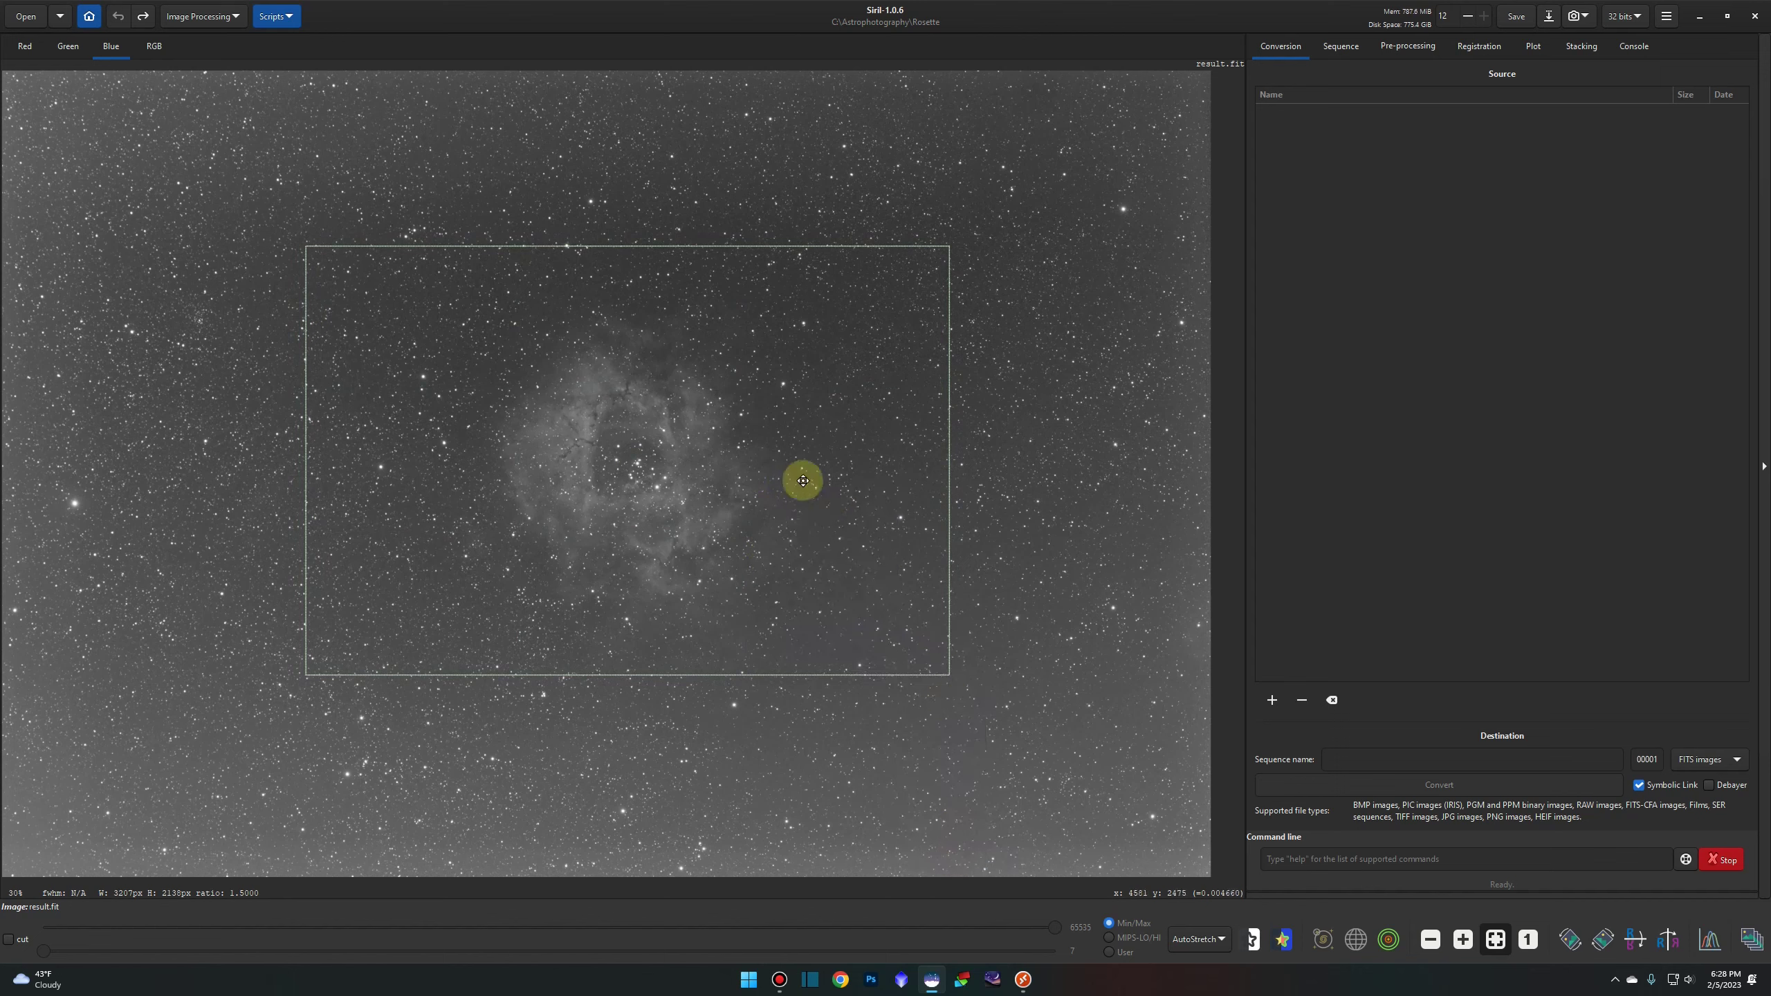
mouse_move(743, 491)
mouse_down()
mouse_move(750, 479)
mouse_move(708, 506)
mouse_move(725, 503)
mouse_up()
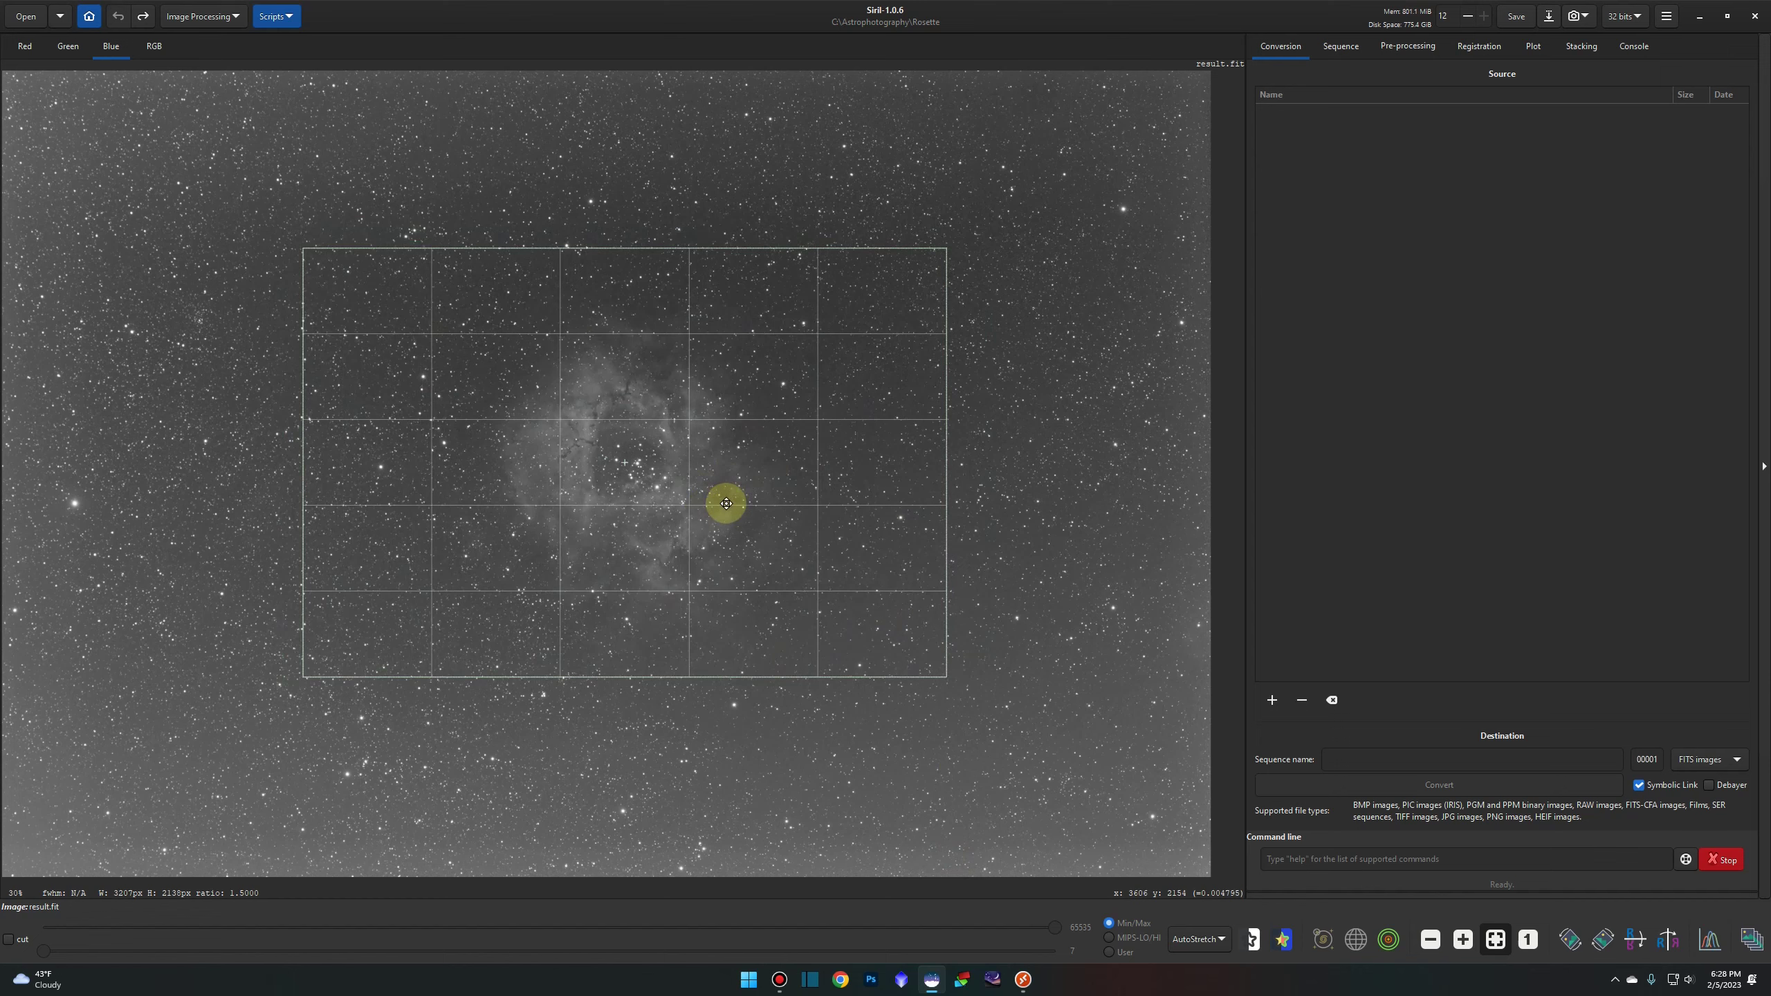
mouse_move(726, 504)
mouse_down()
mouse_move(749, 494)
mouse_move(721, 498)
mouse_up()
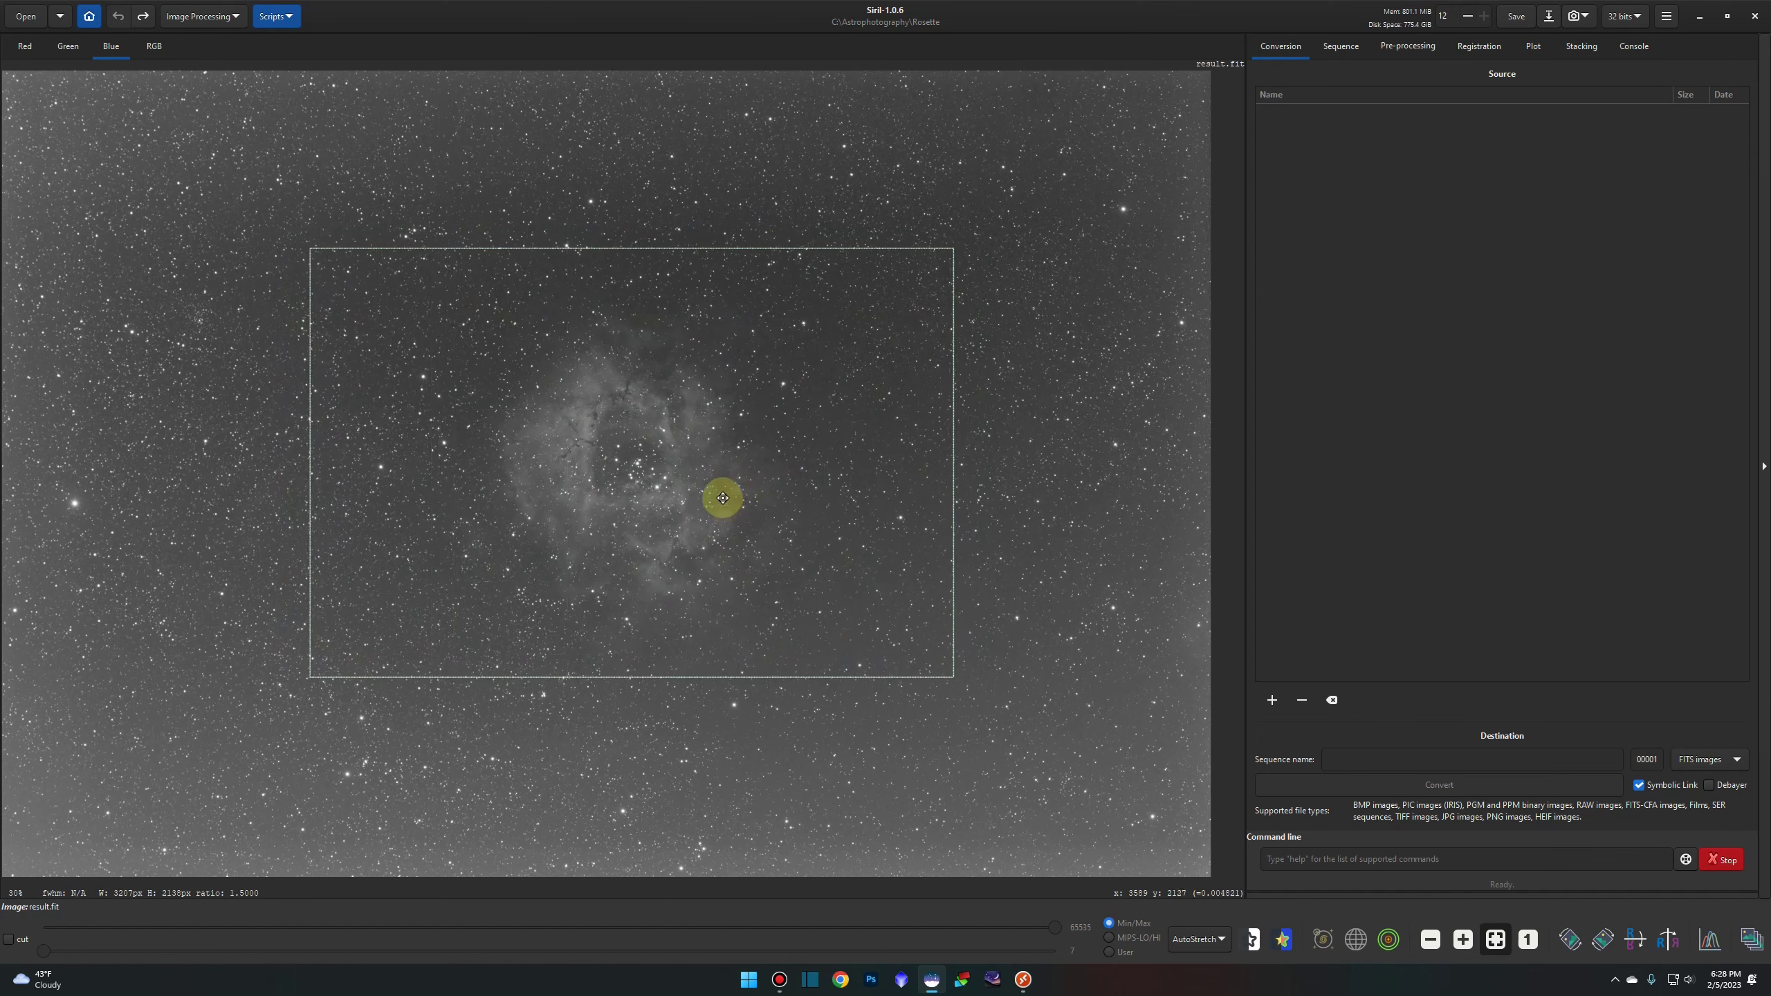
- Crop to the 3:2 selection, then undo the crop to restore the full frame
right_click(757, 457)
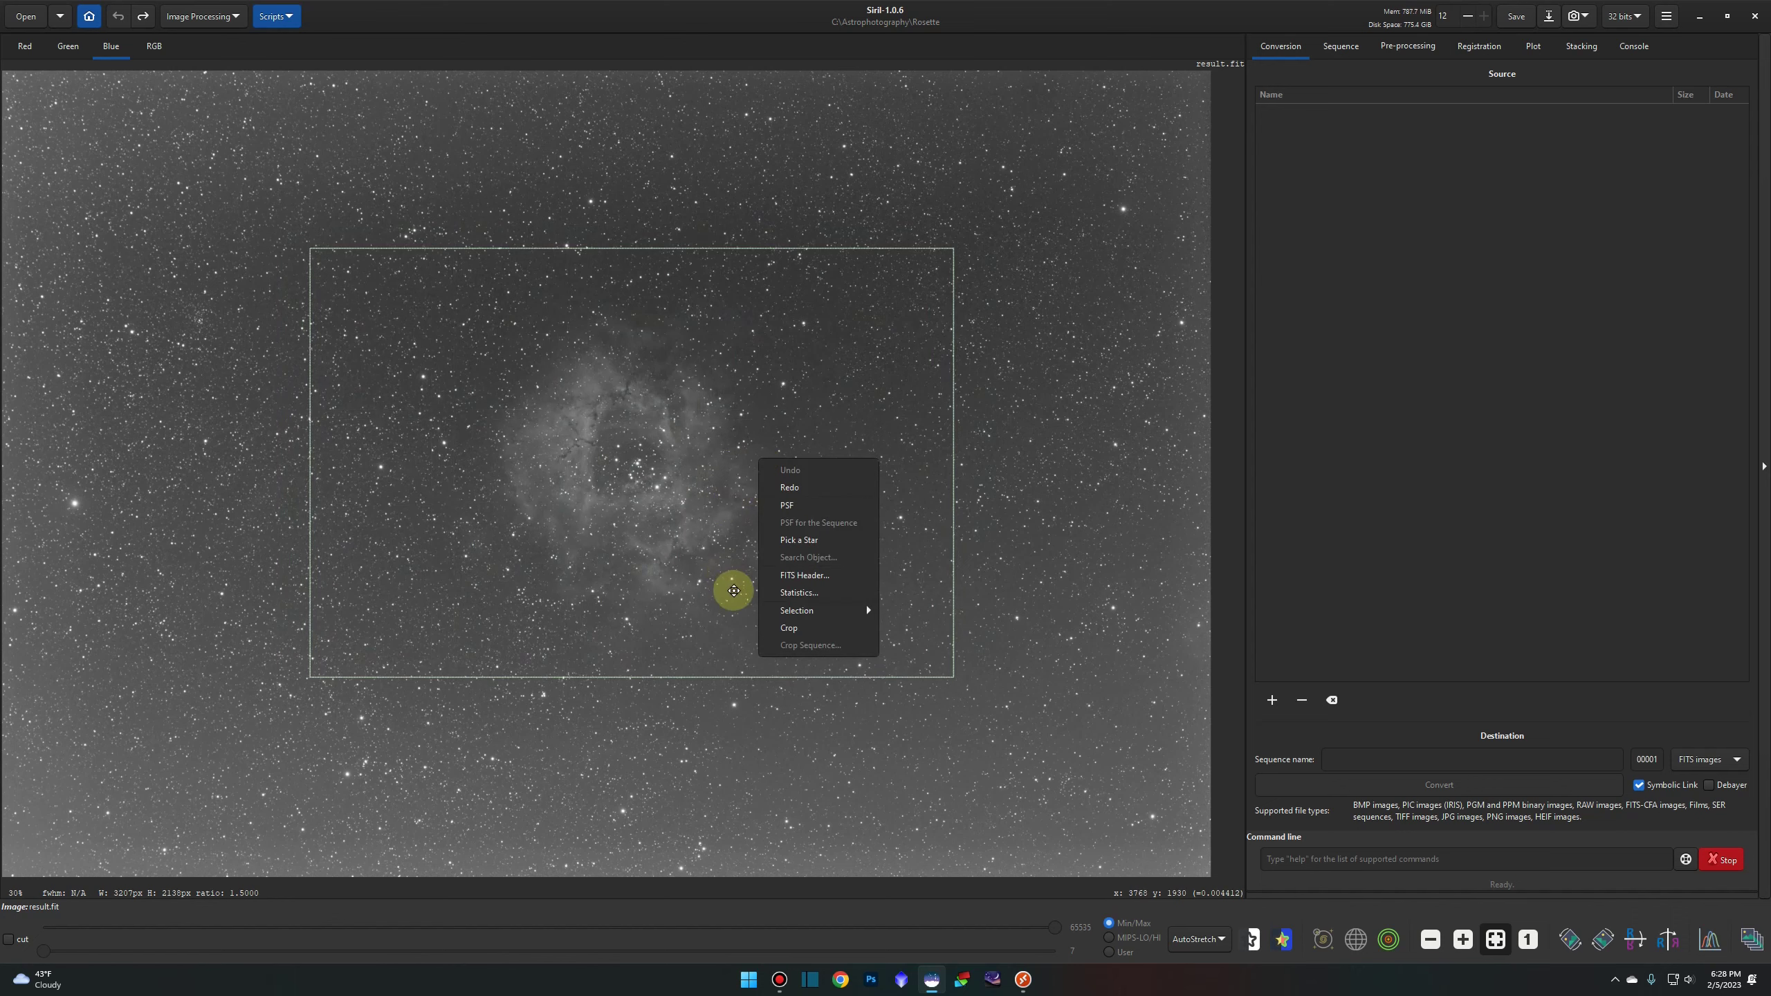
click(790, 629)
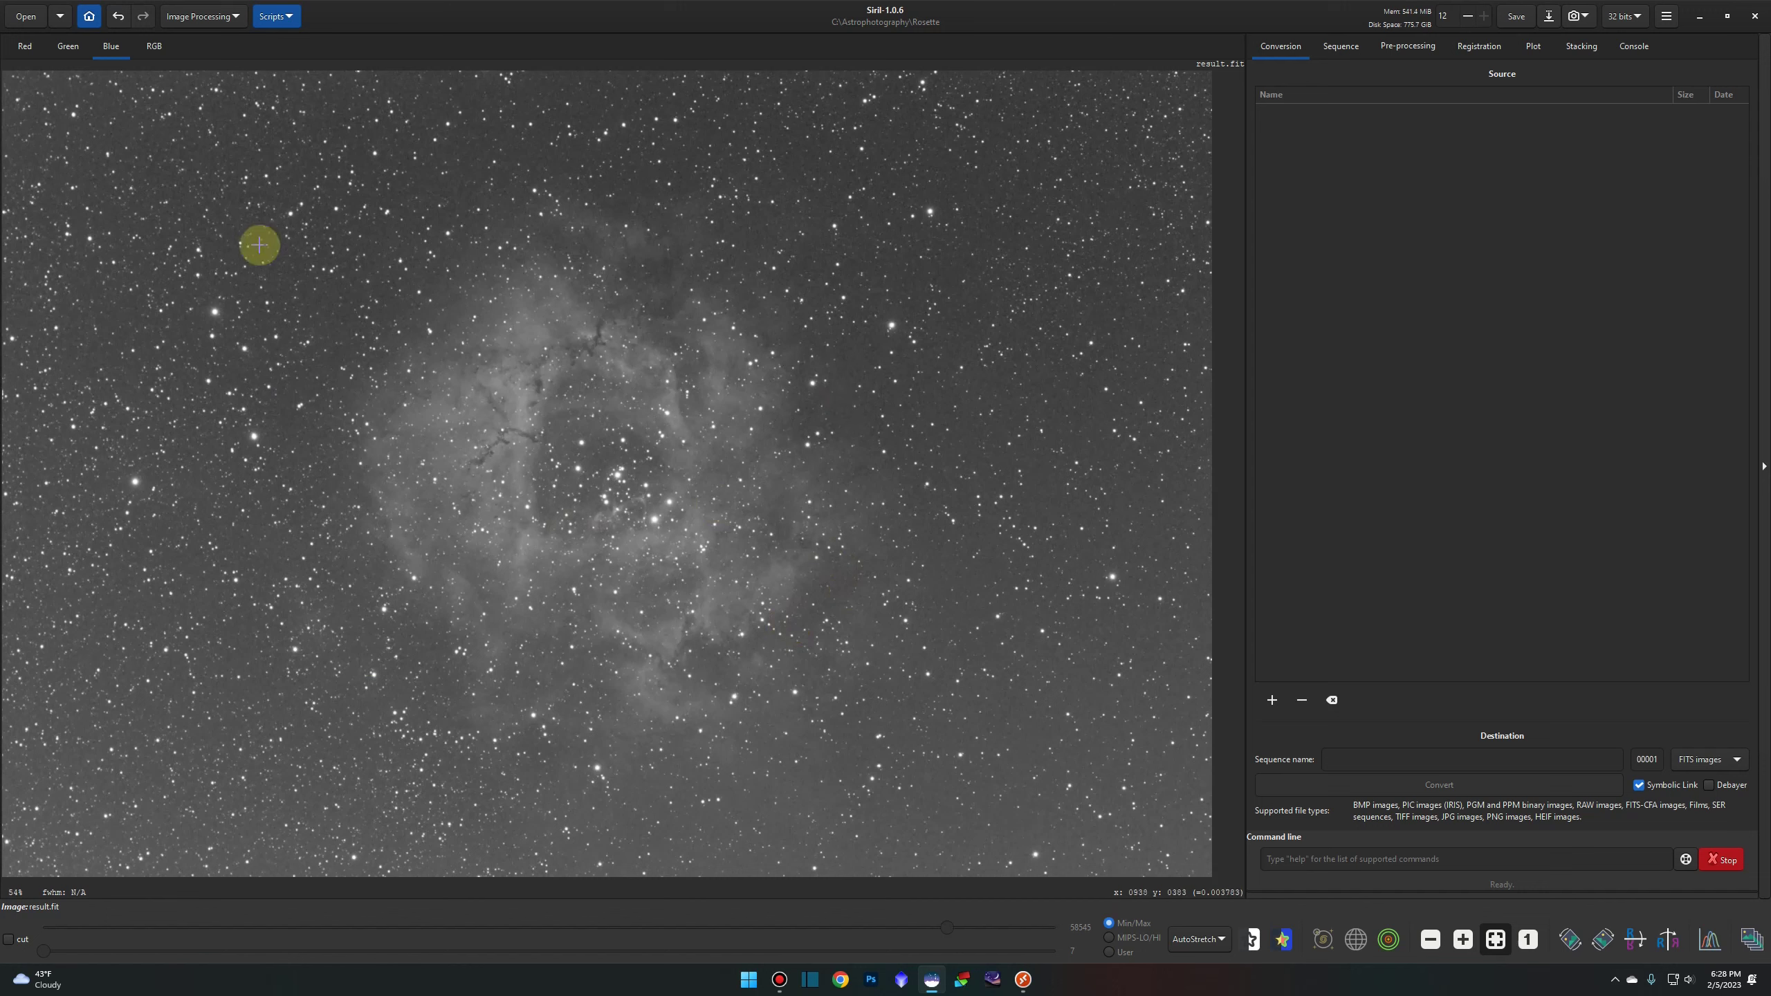
right_click(893, 388)
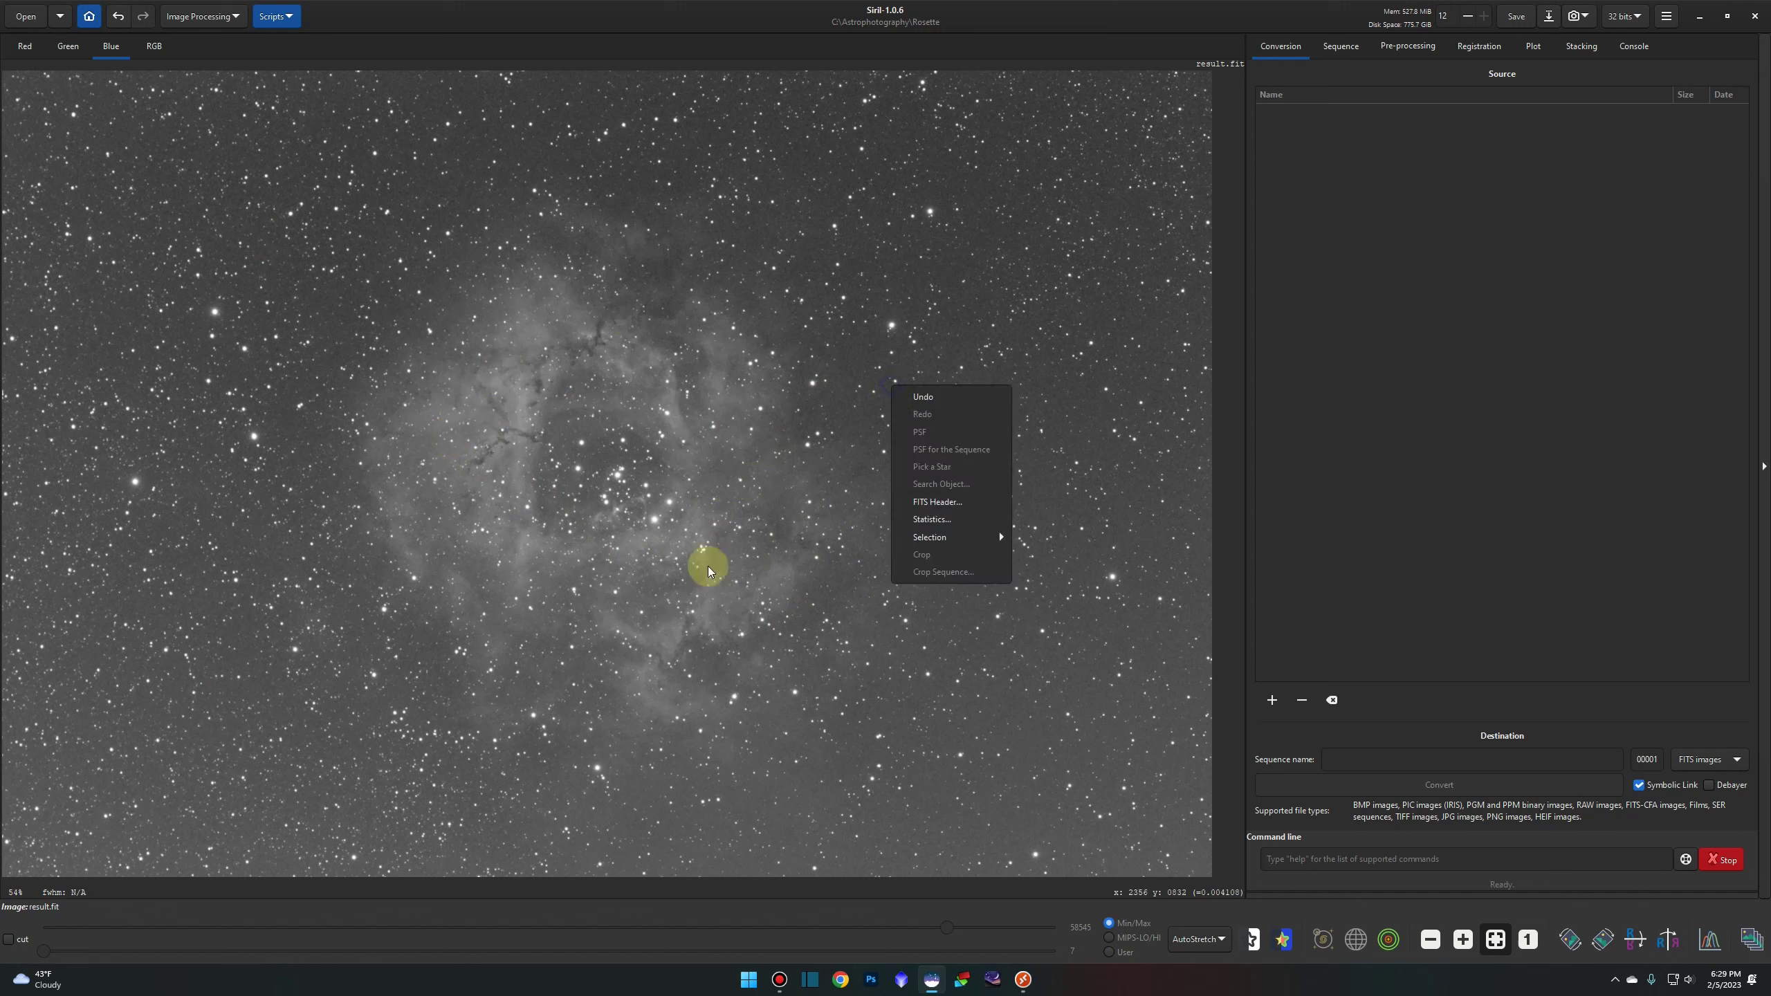
click(940, 593)
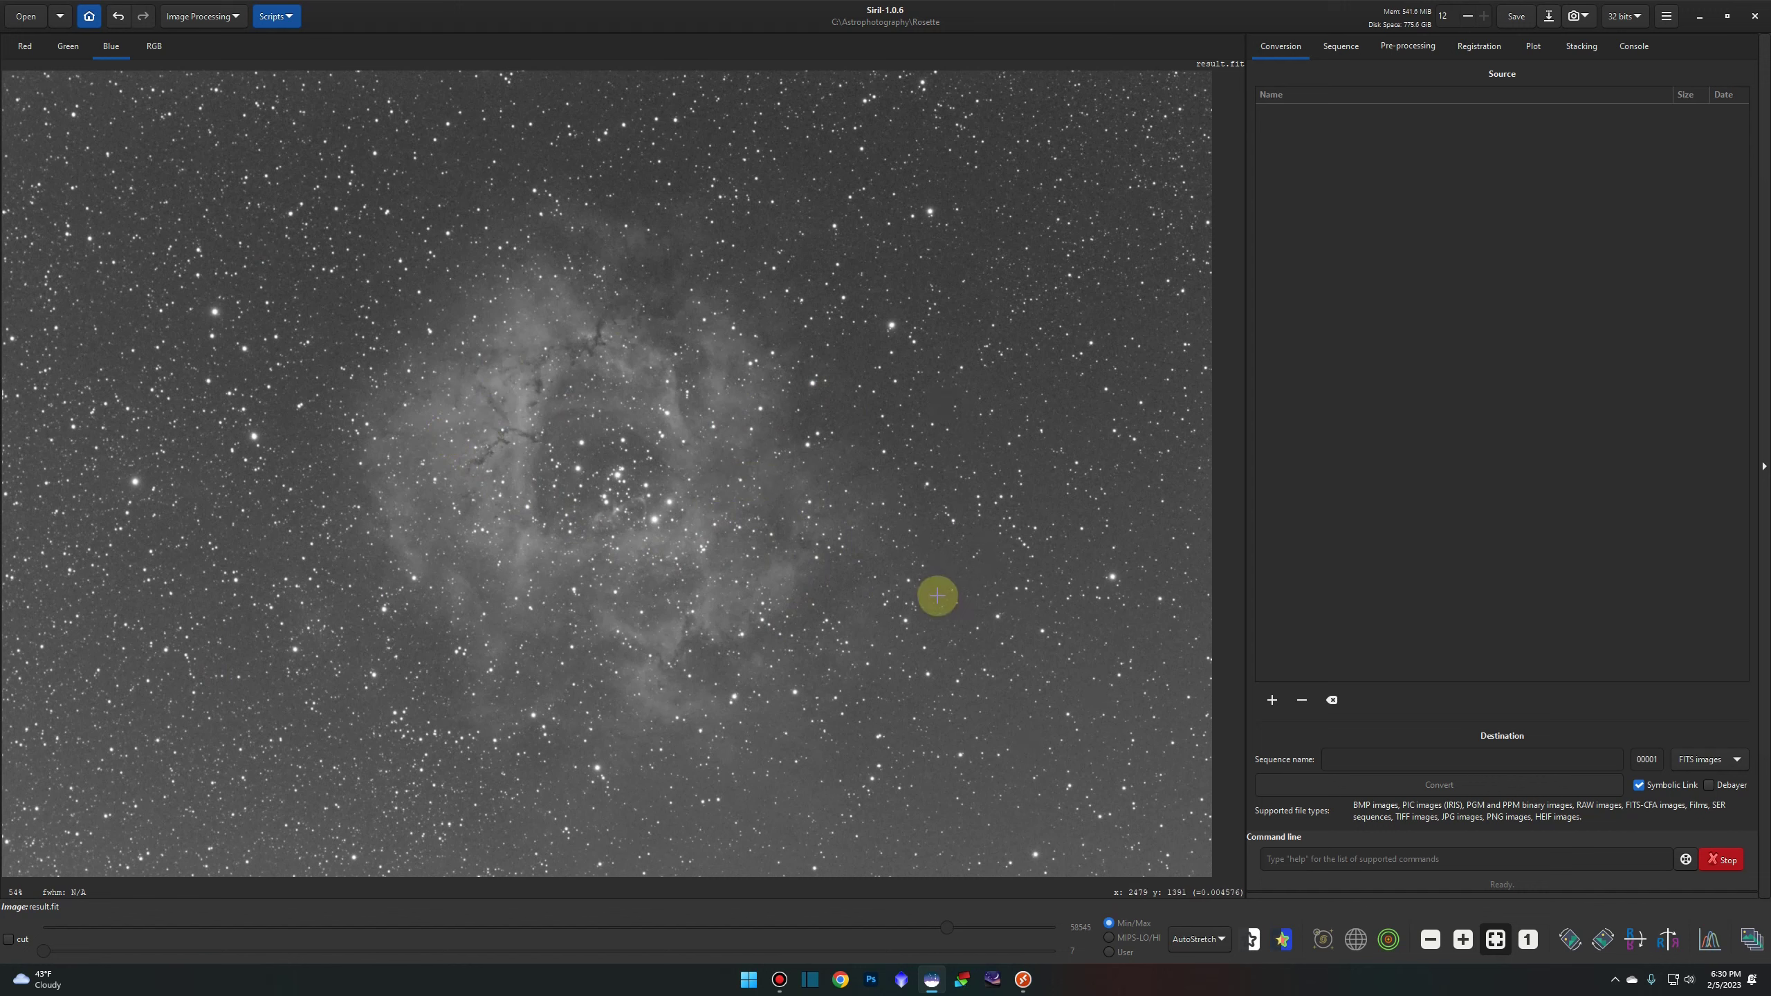
click(119, 21)
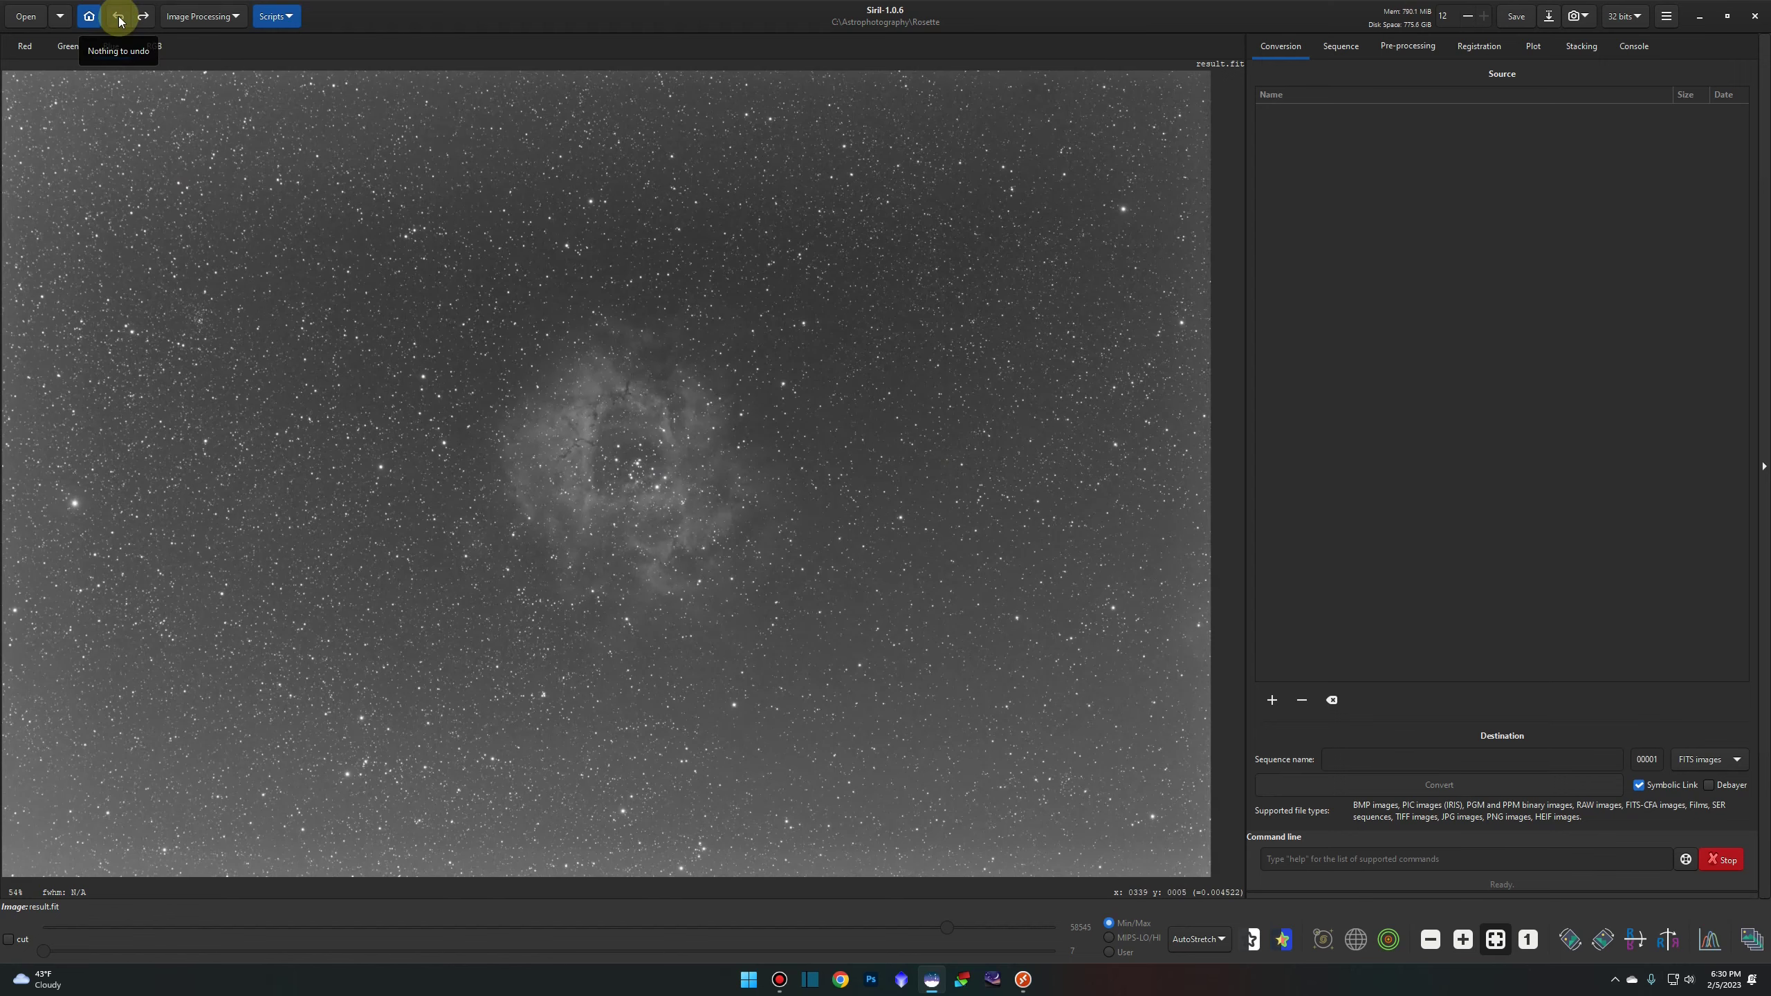
- View the image at 100% and pan across the star field to the Rosette Nebula core
click(1530, 941)
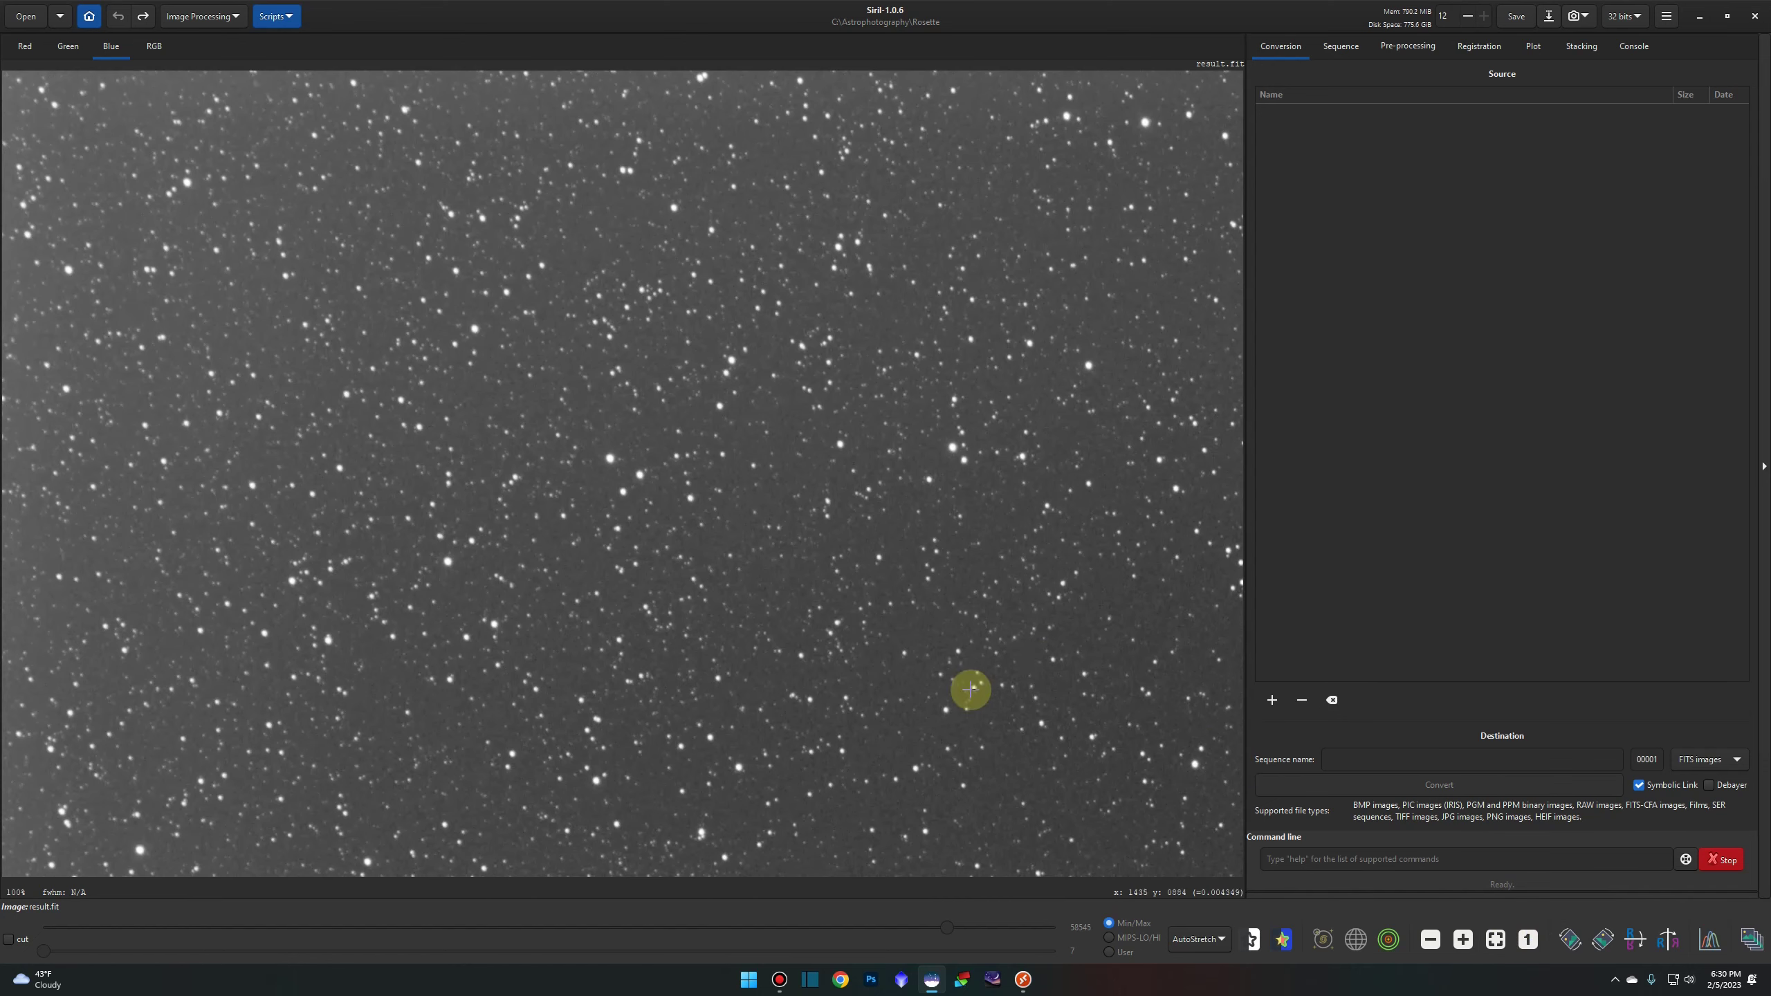
scroll(1084, 639, right, 1)
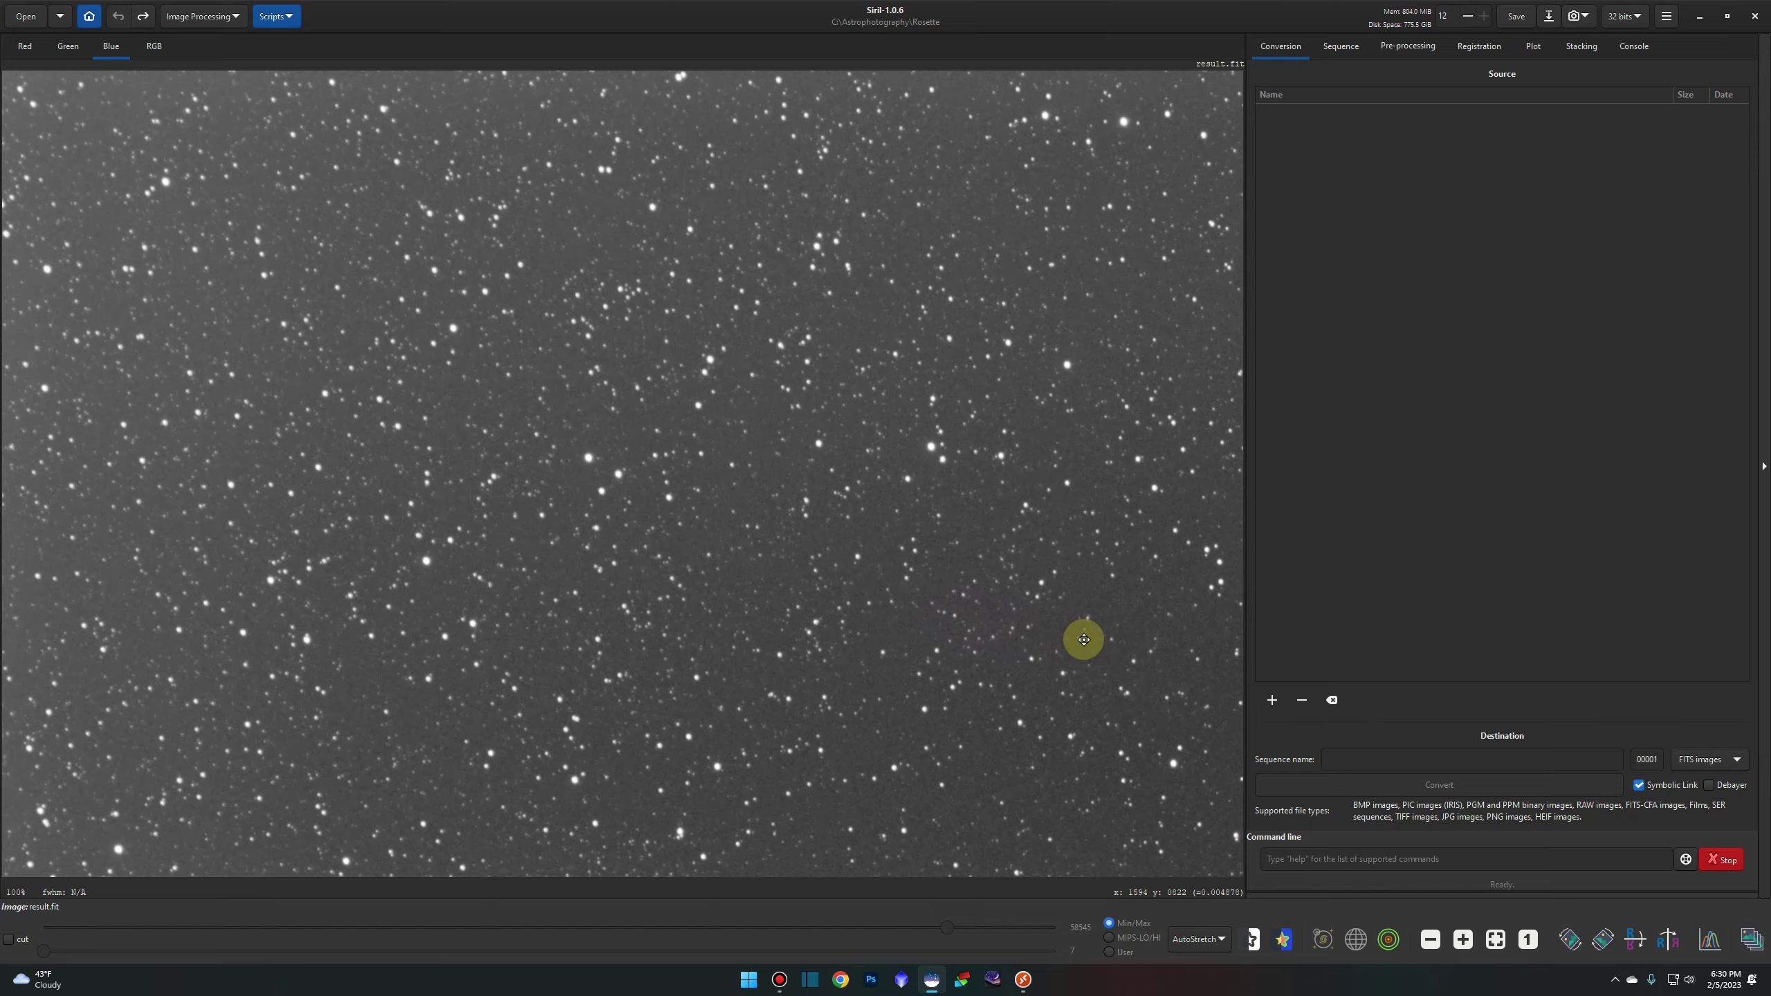
drag(1079, 633, 655, 383)
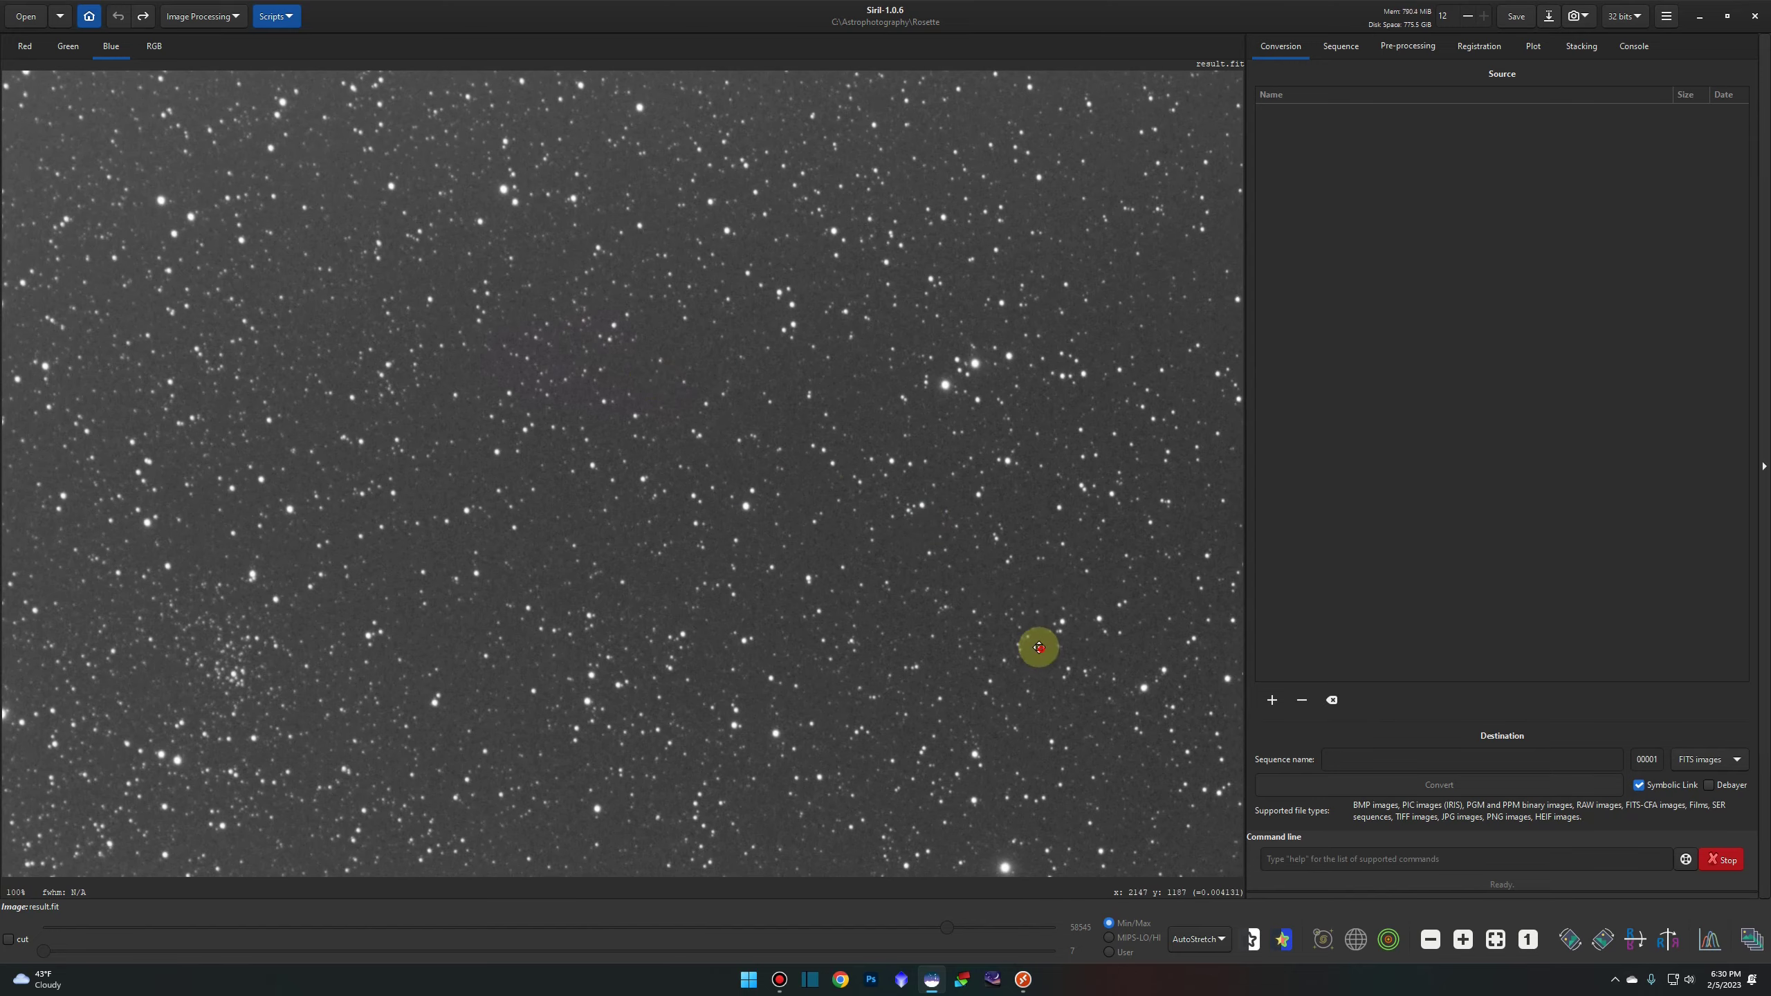
drag(1039, 648, 727, 348)
drag(984, 680, 624, 377)
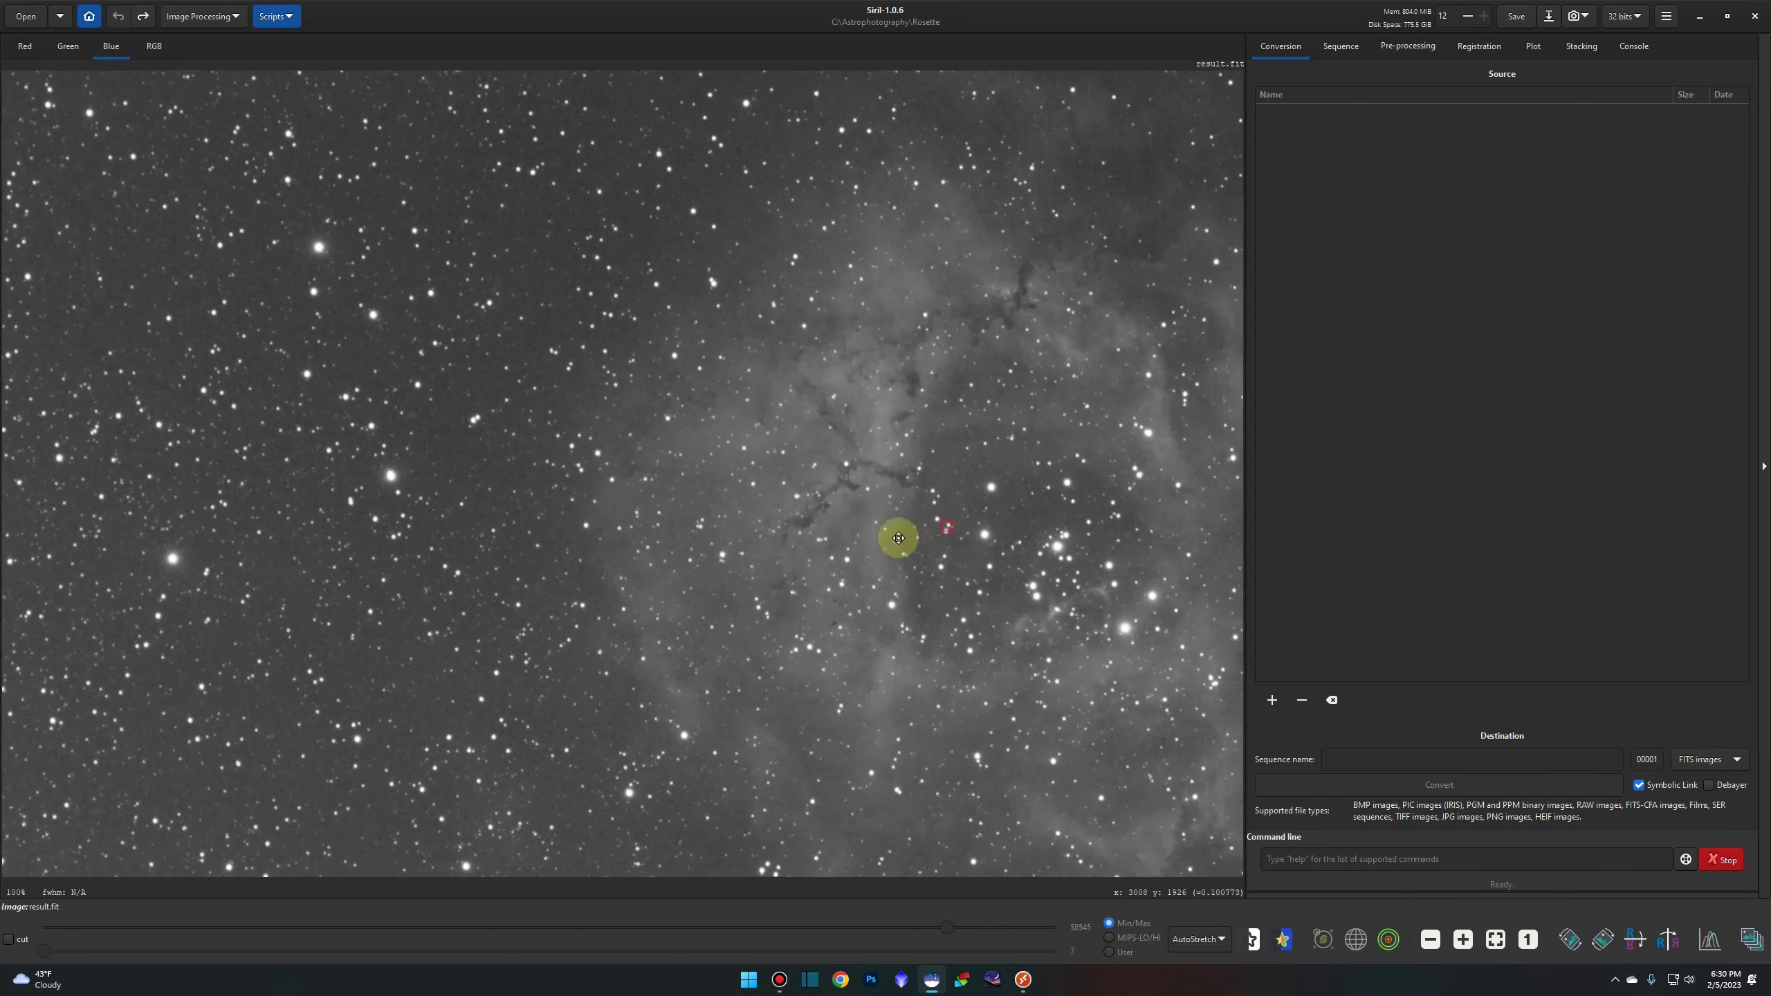
drag(899, 537, 953, 230)
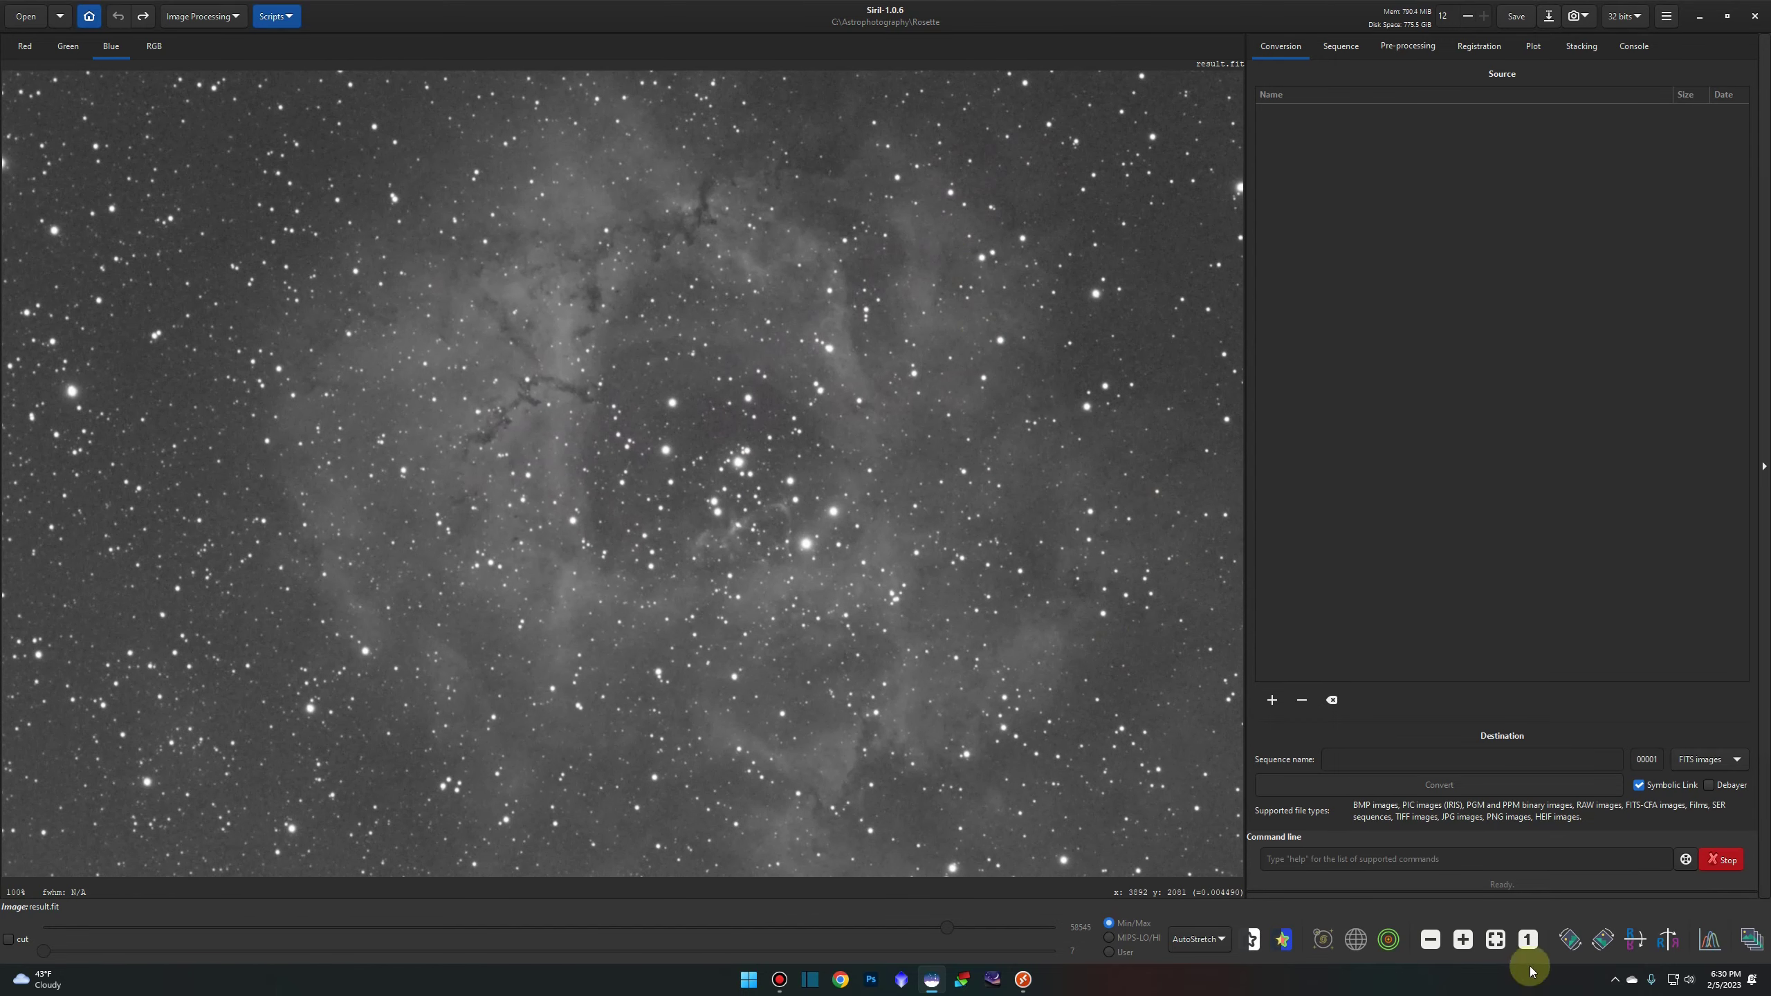
- Fit the image to the window, then zoom out once and in four steps
click(1495, 943)
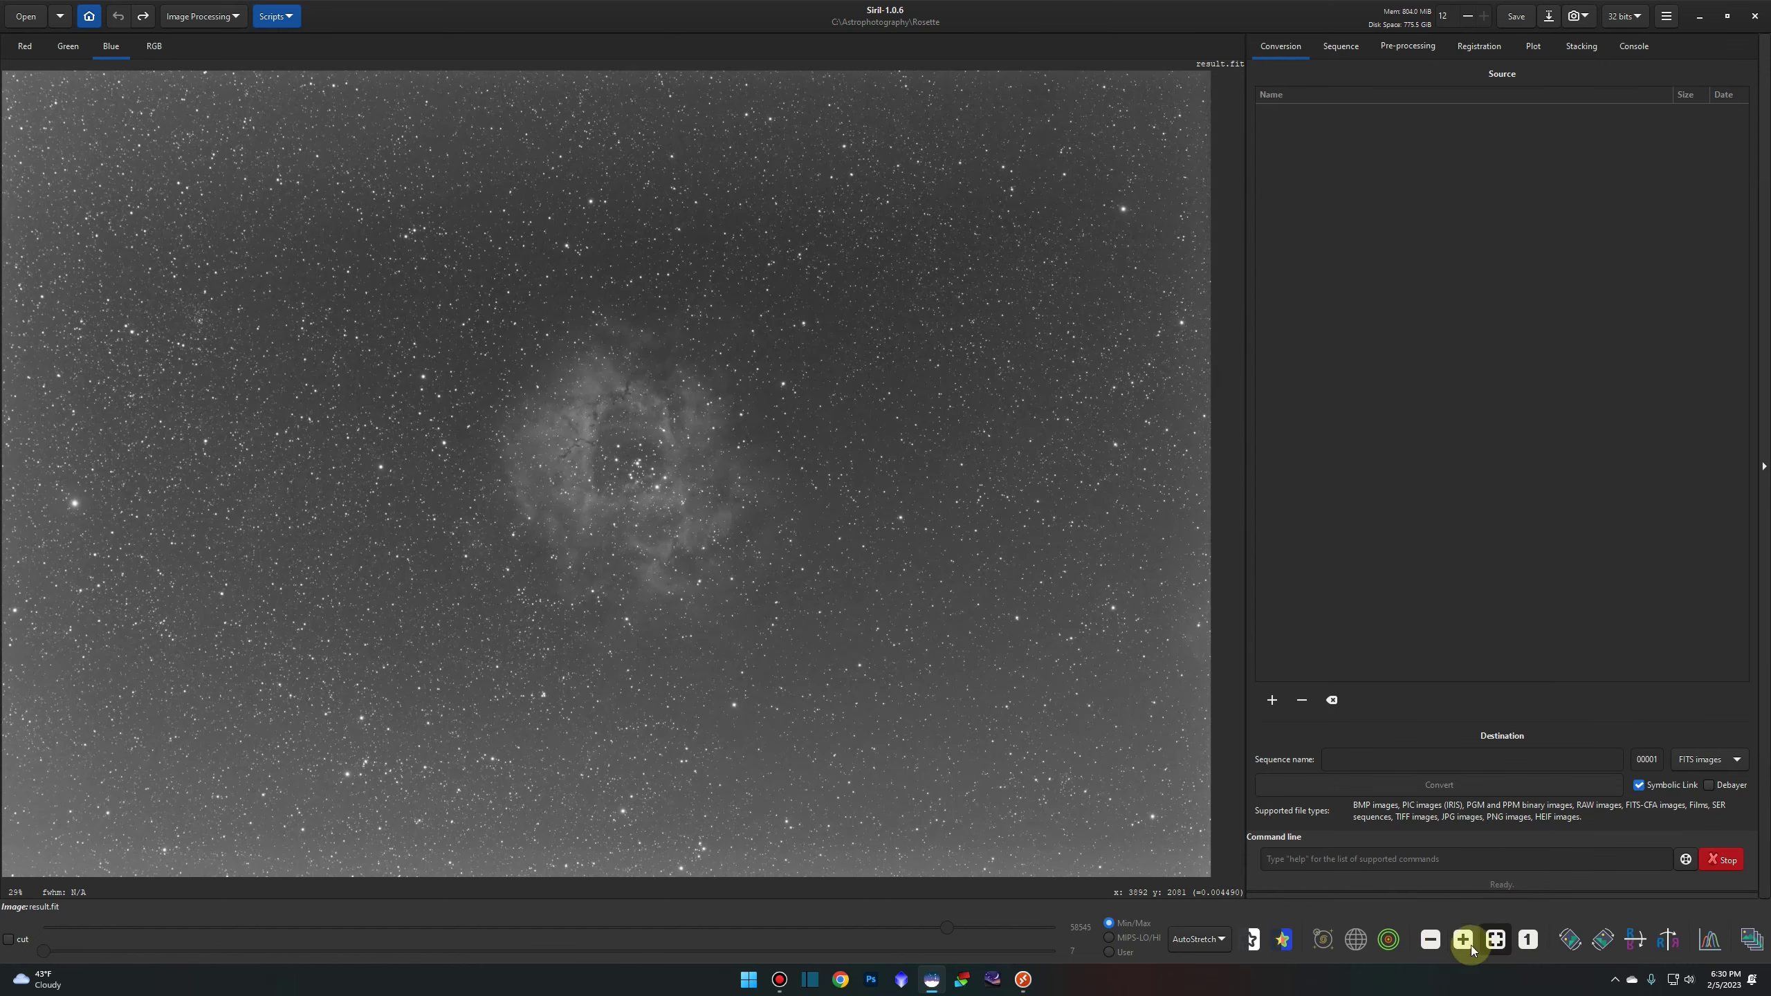
click(1431, 940)
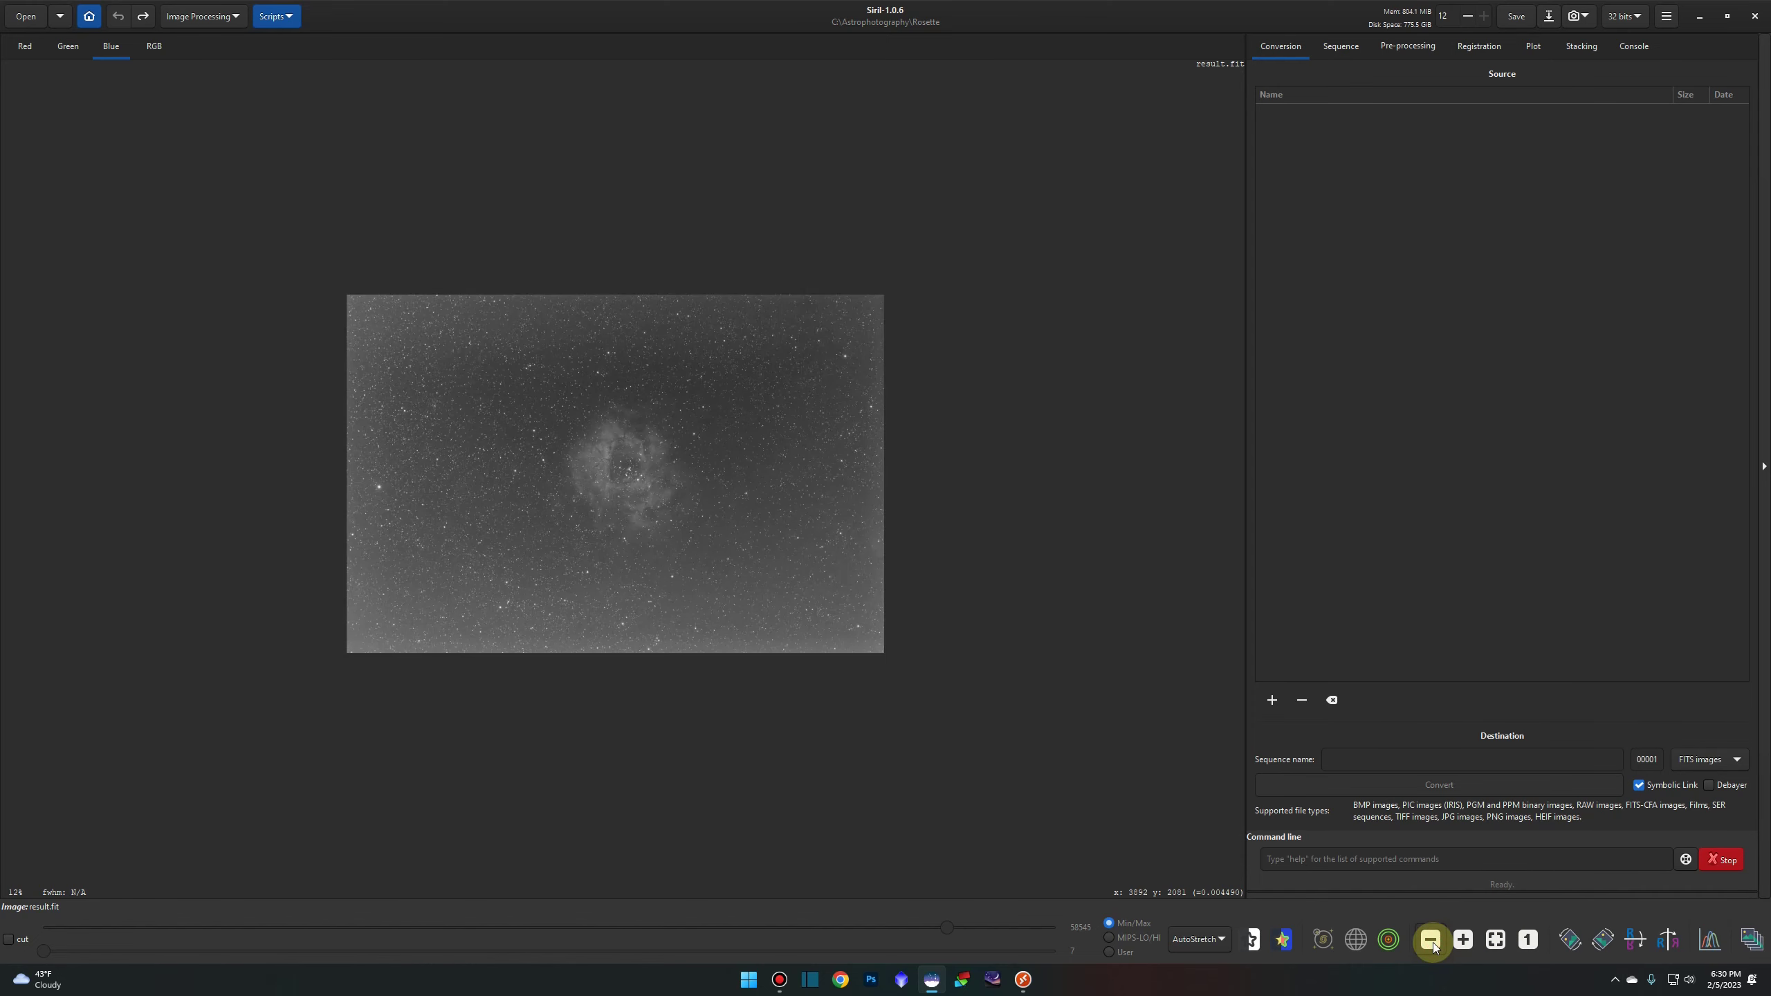
click(1463, 941)
click(1463, 942)
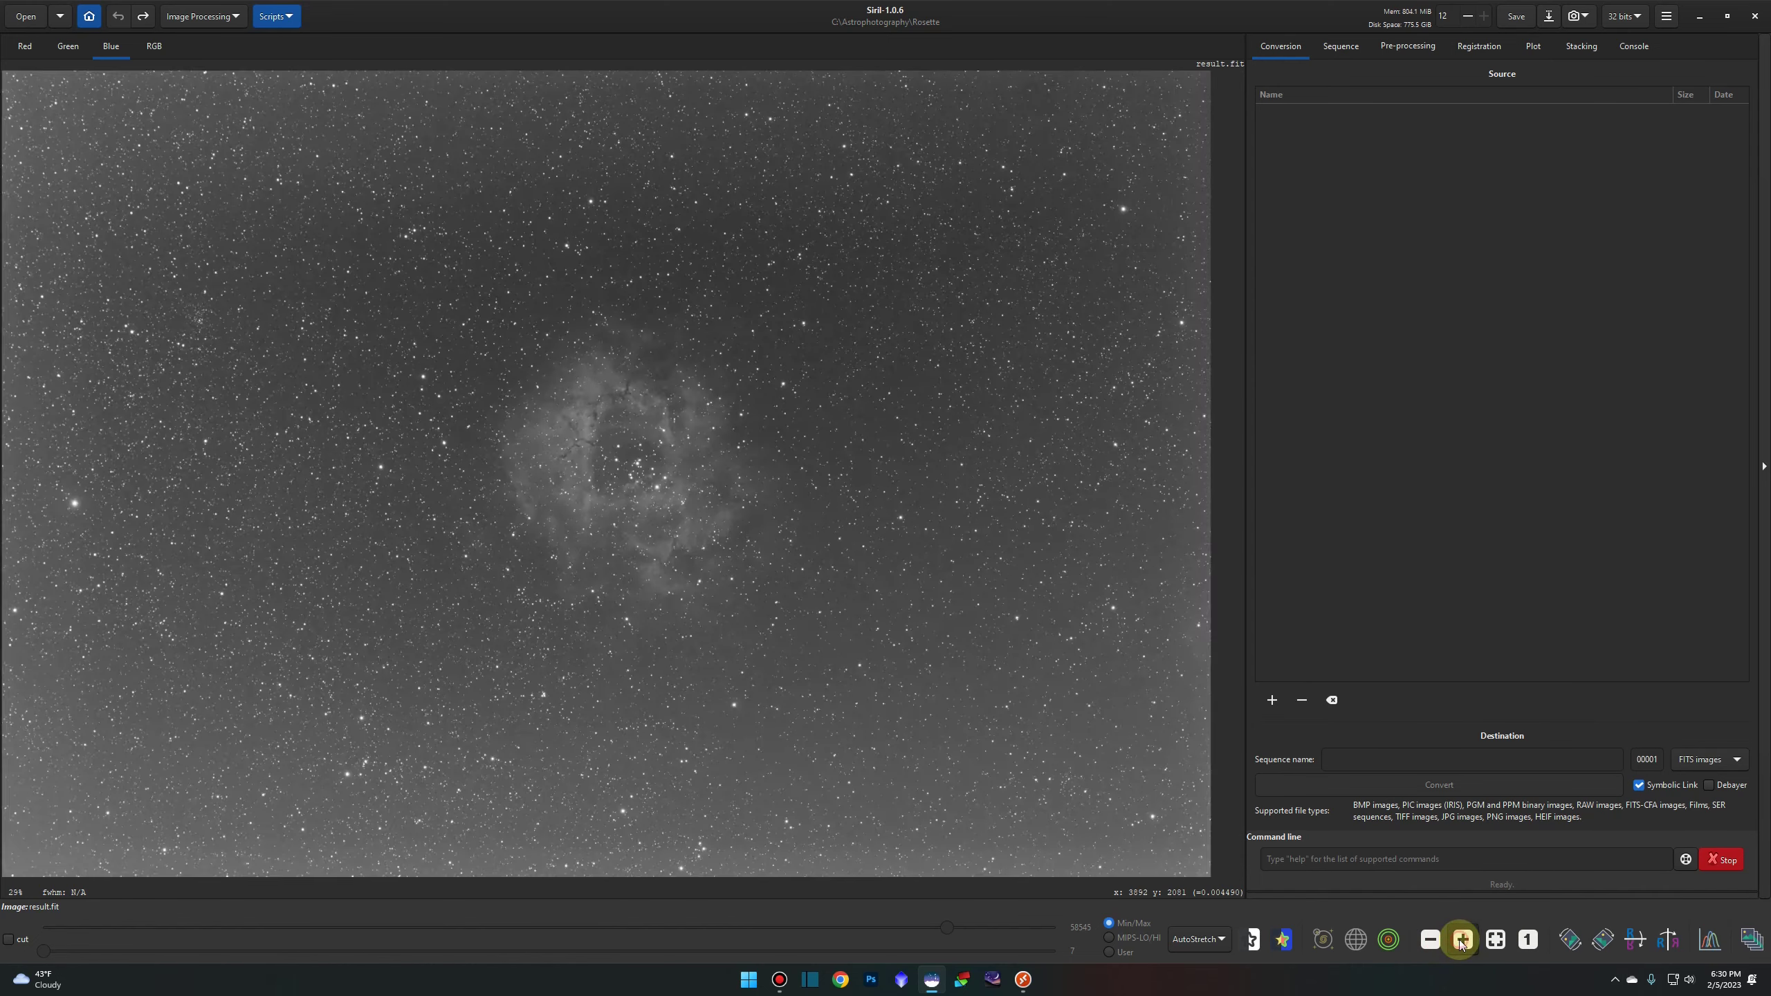
click(1463, 941)
click(1463, 941)
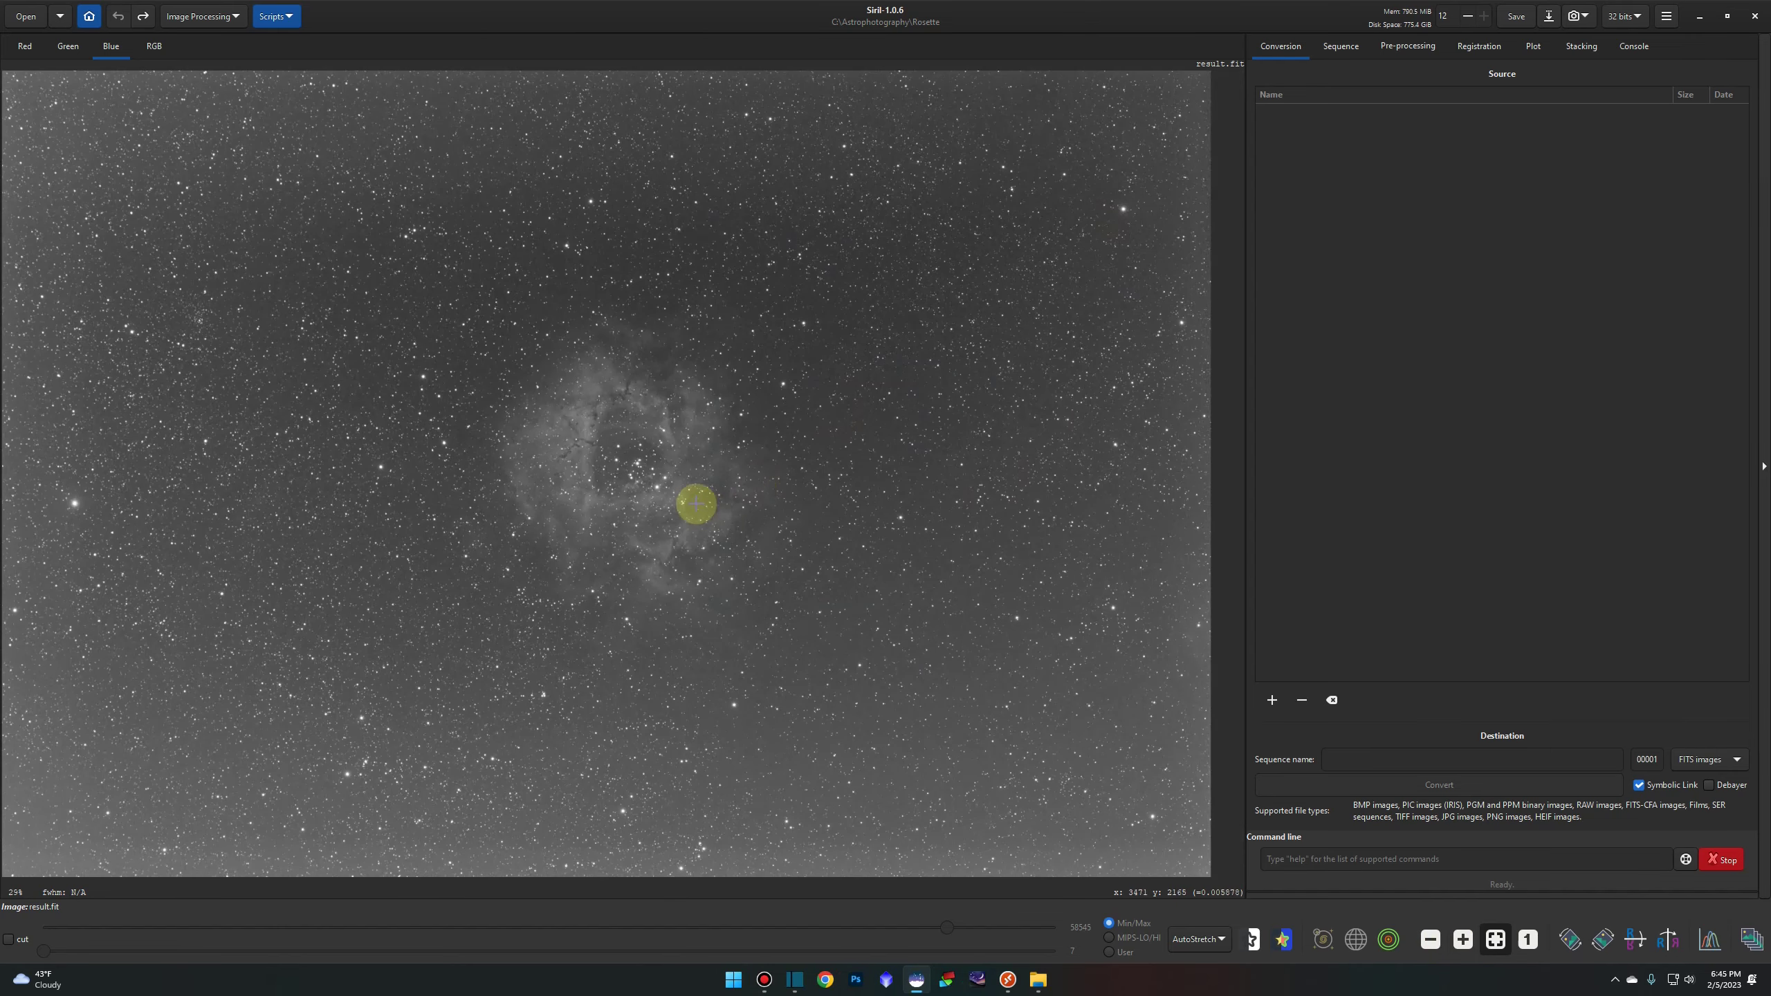
- Zoom in and out with the mouse wheel, ending on the whole frame at 29%
scroll(688, 534, up, 2)
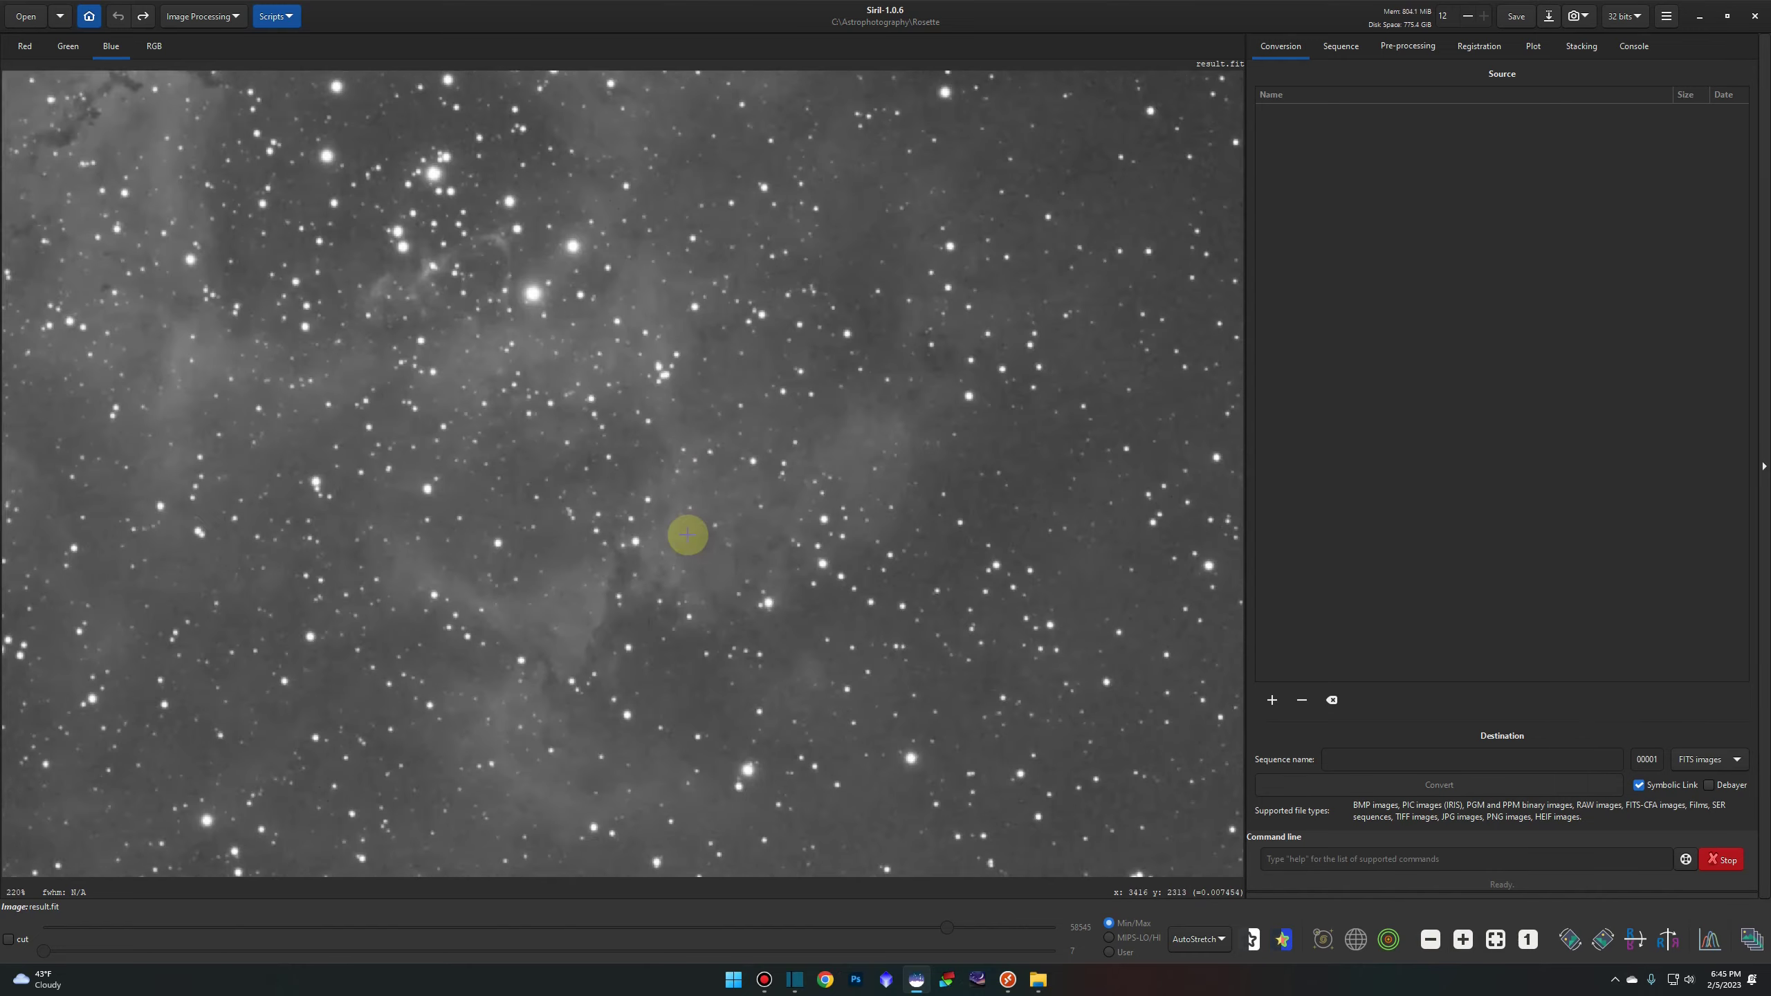
scroll(688, 534, down, 2)
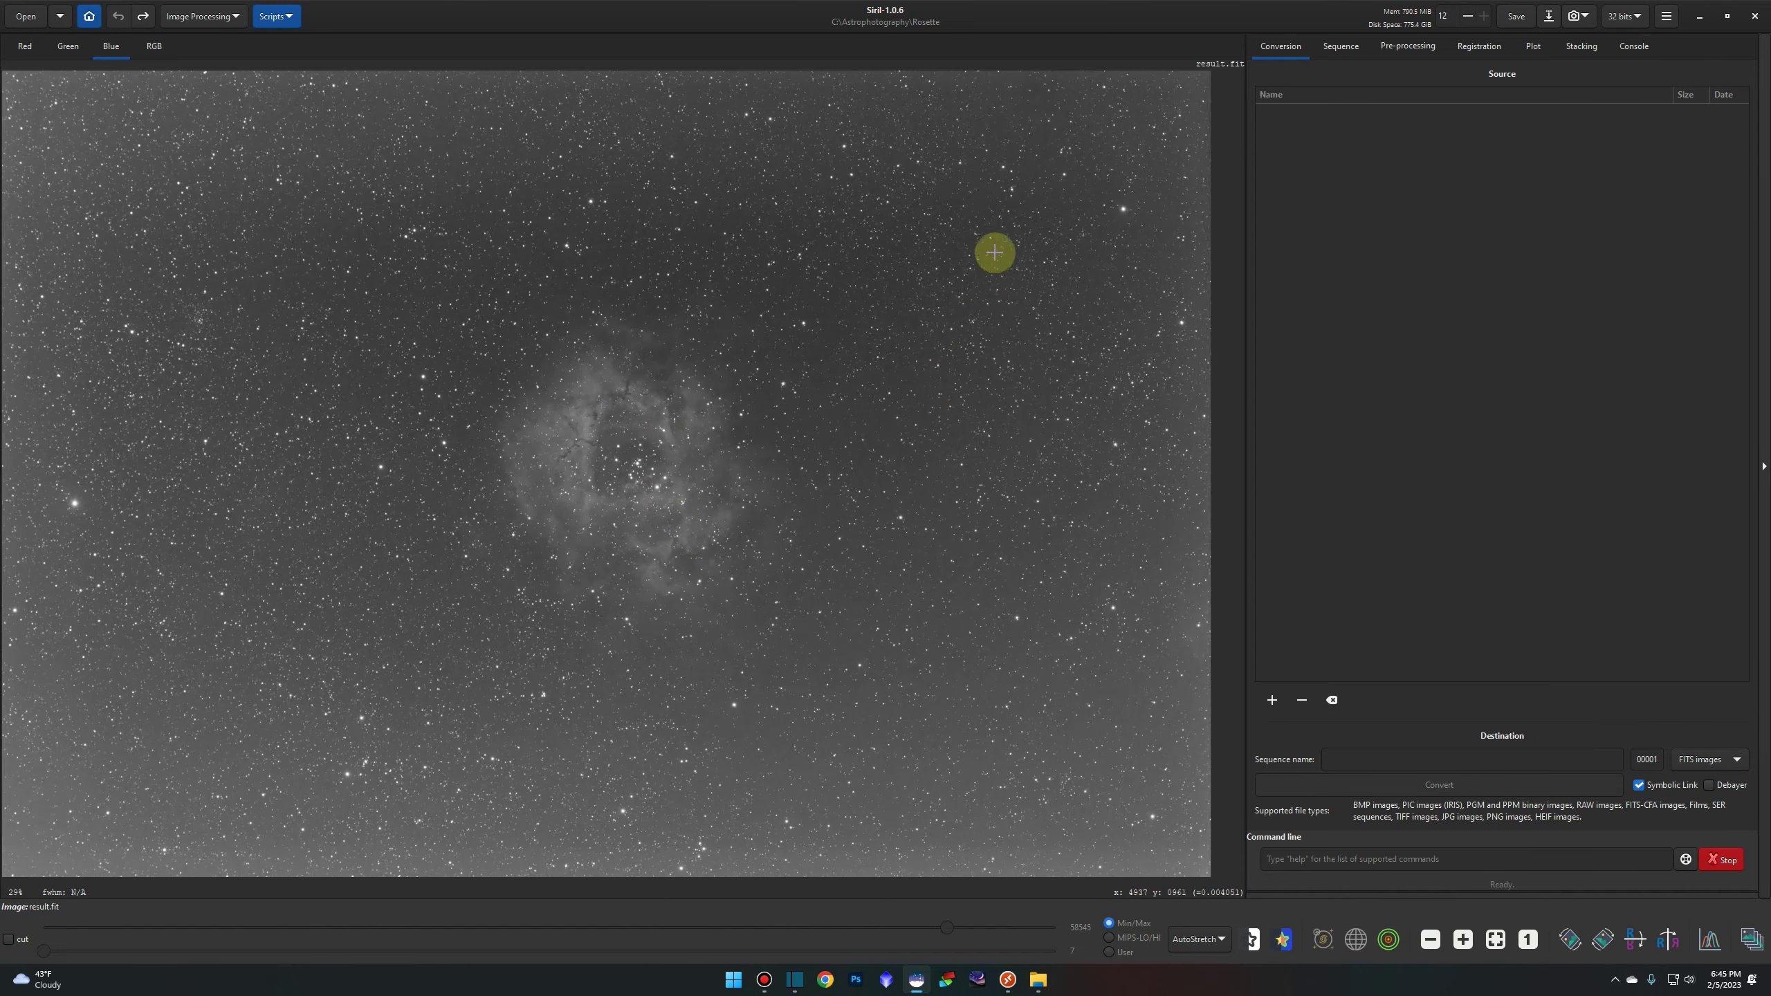
scroll(1016, 269, up, 3)
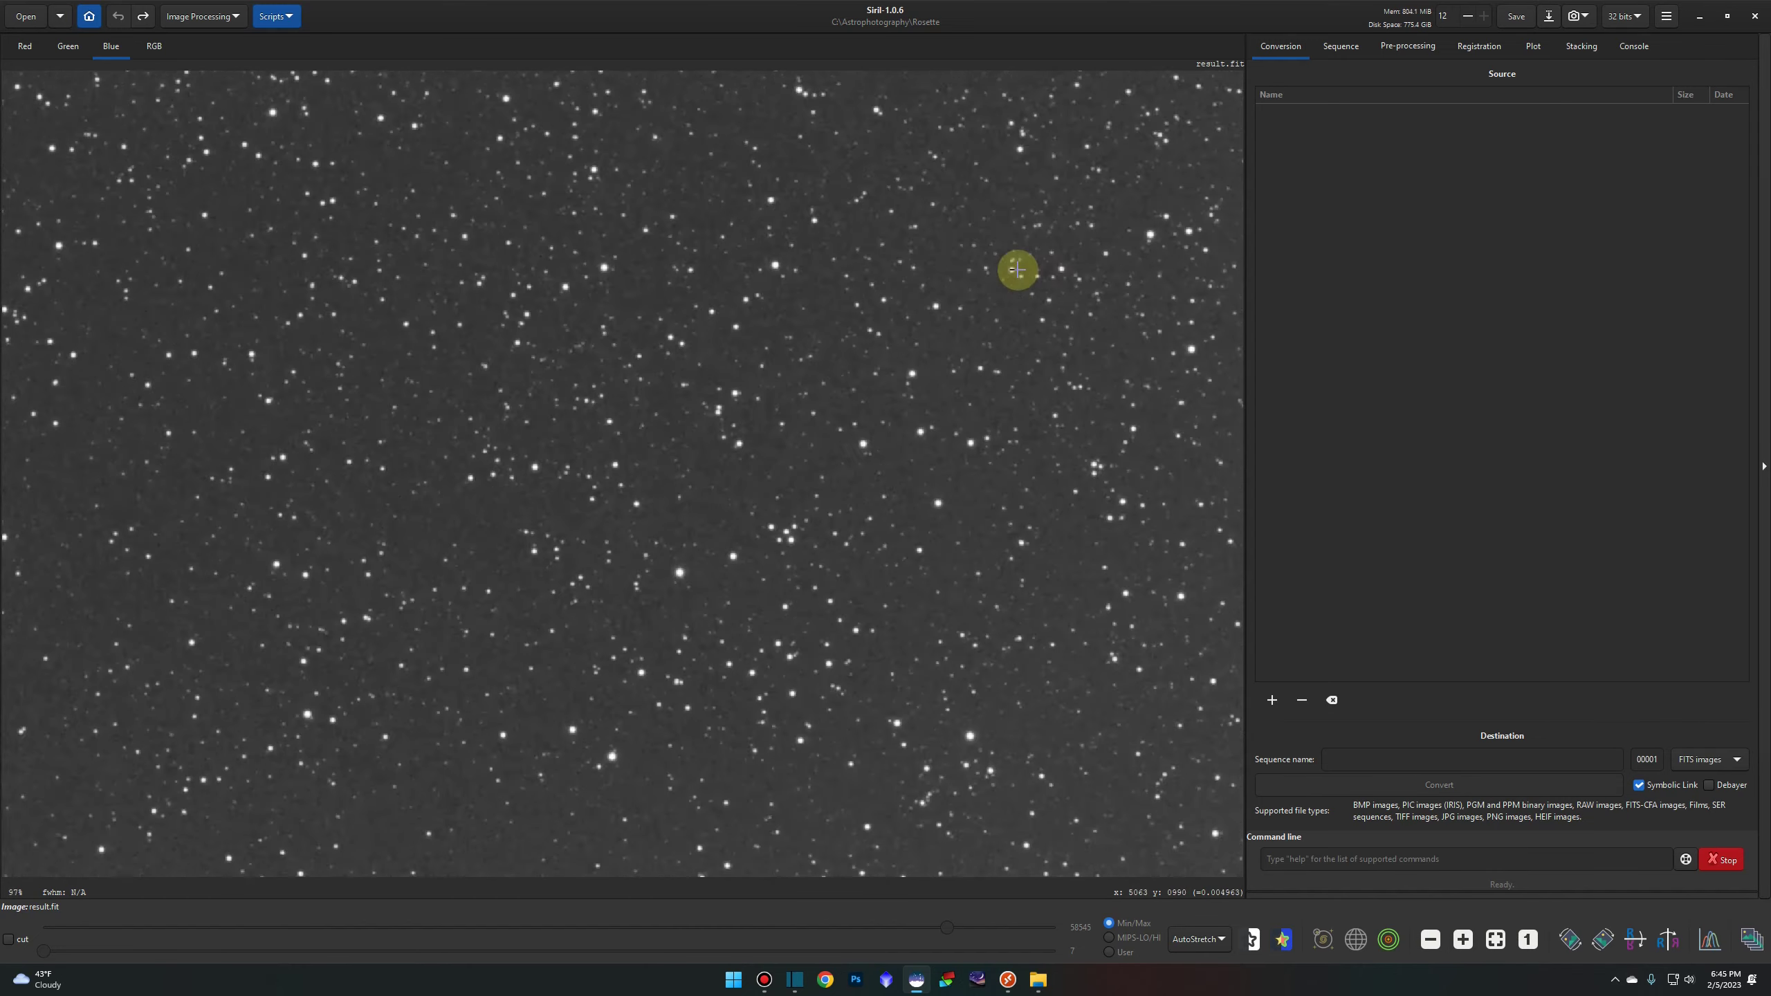
scroll(1017, 269, down, 4)
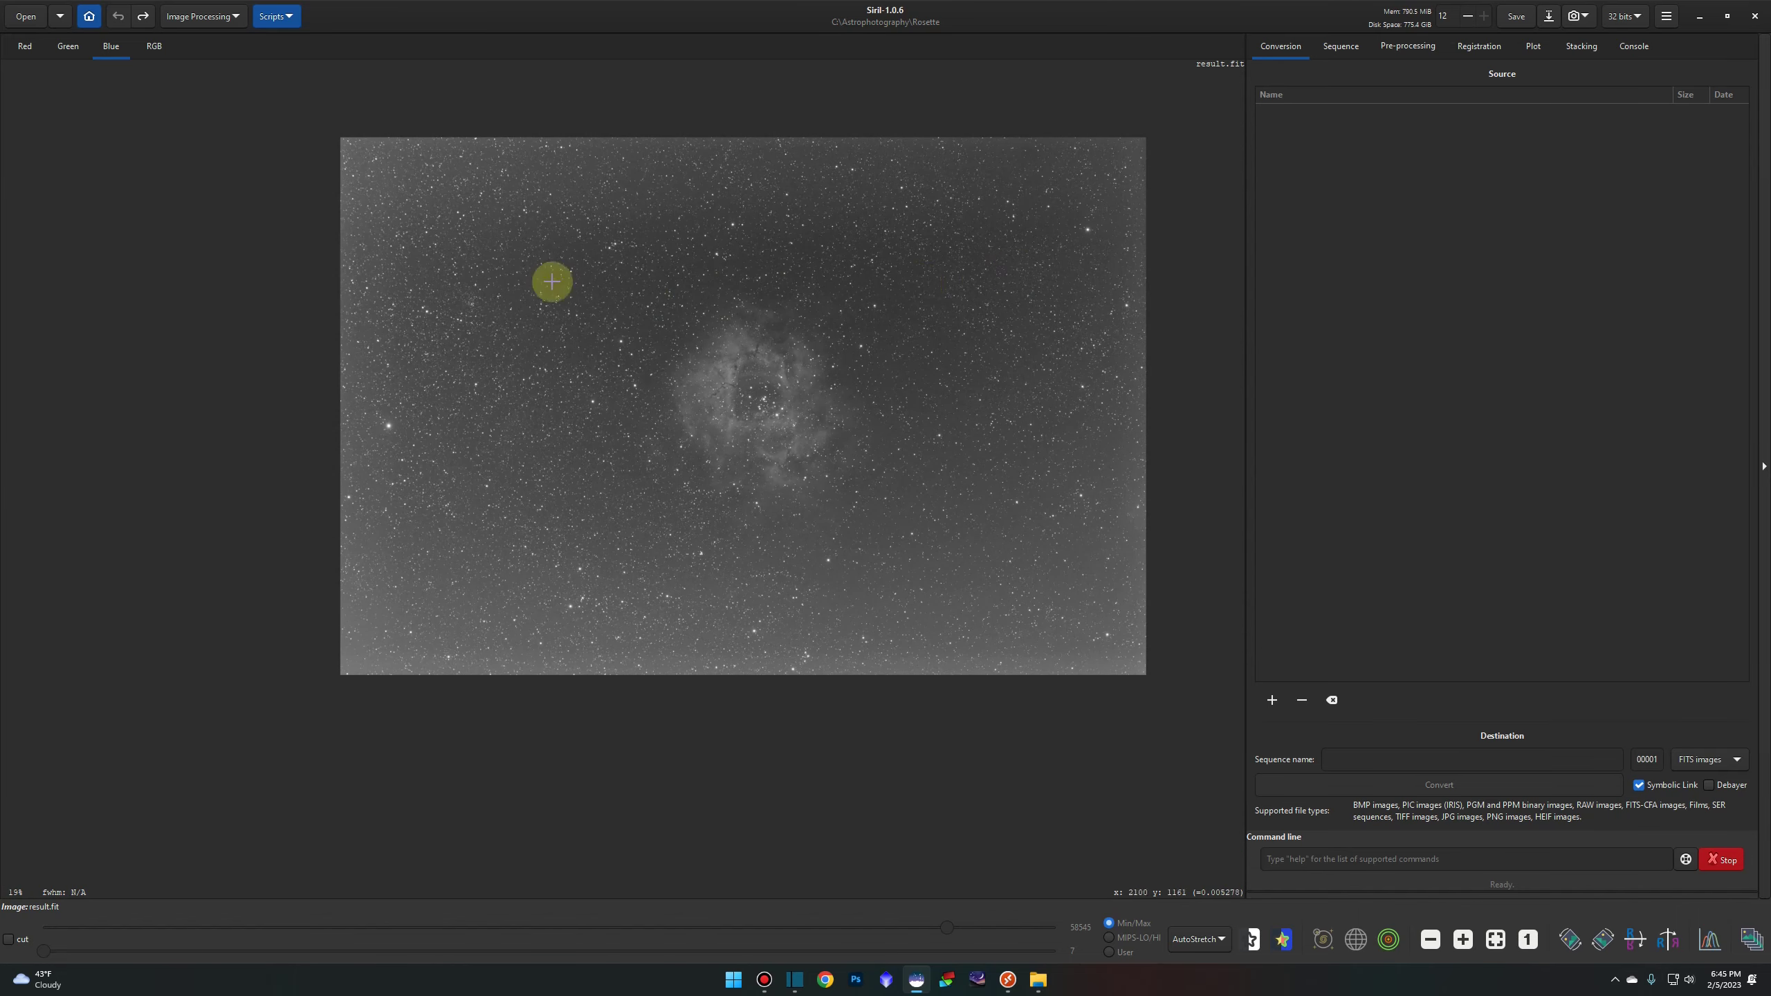
scroll(513, 278, up, 5)
scroll(514, 278, down, 5)
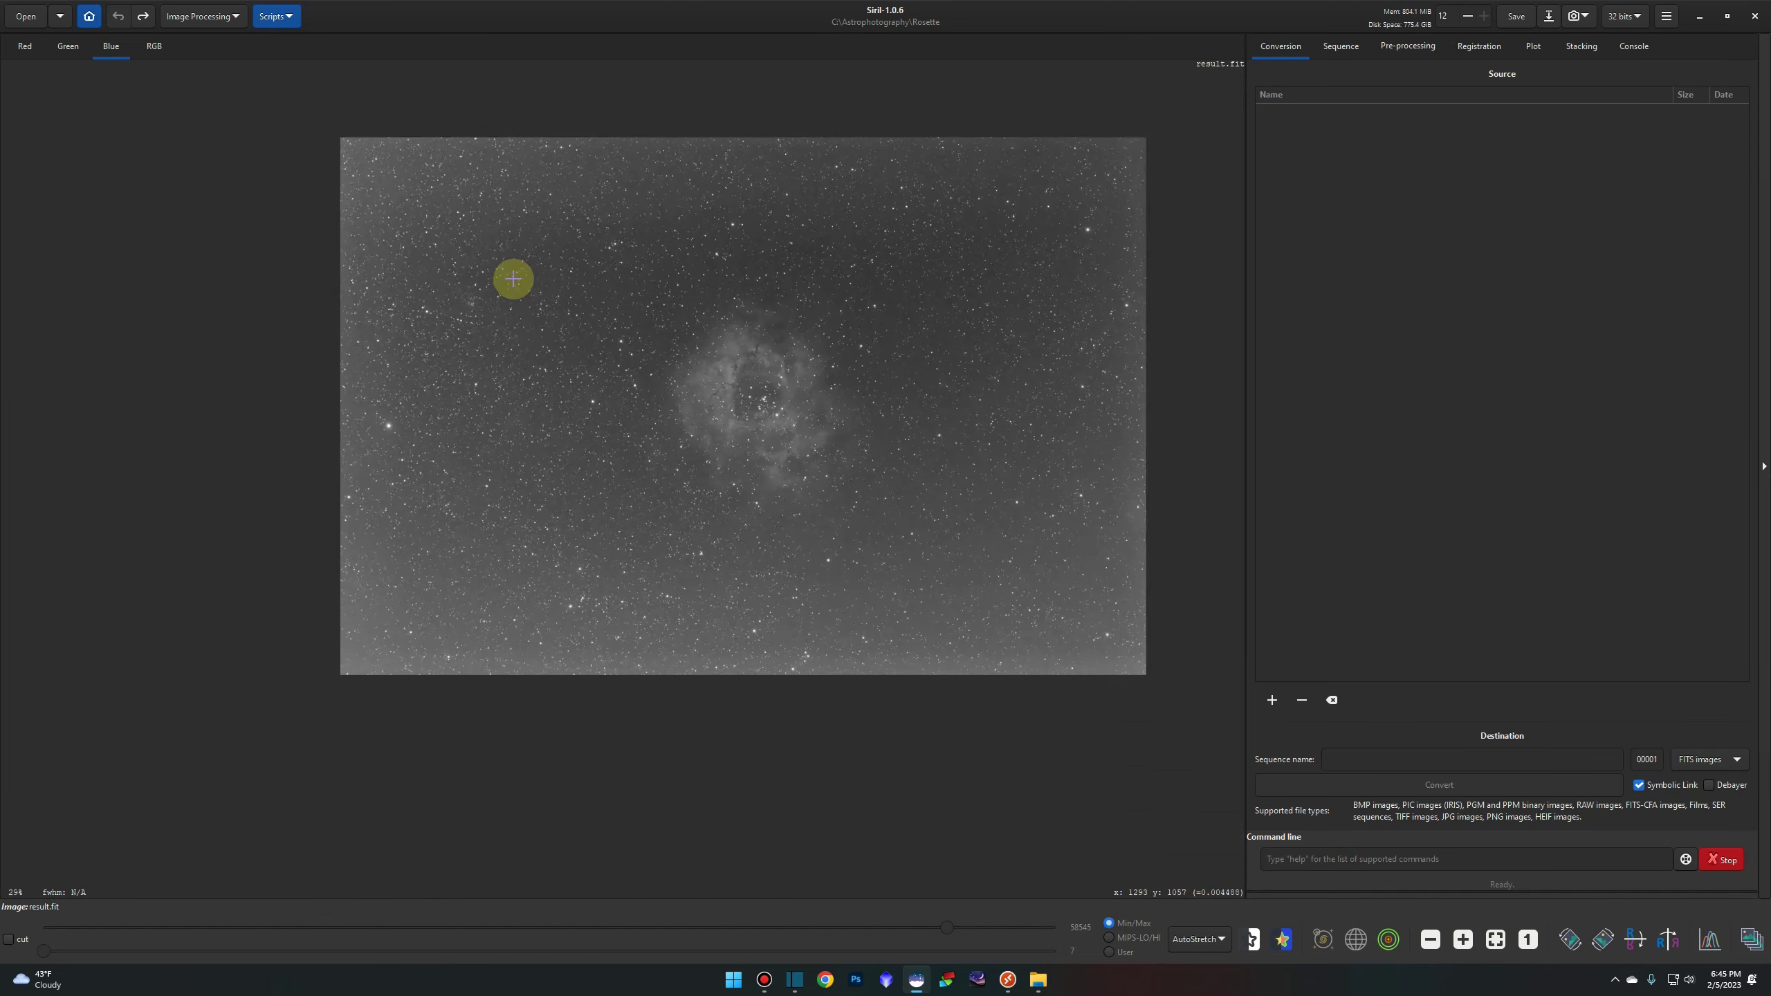
scroll(513, 278, up, 3)
scroll(514, 278, down, 3)
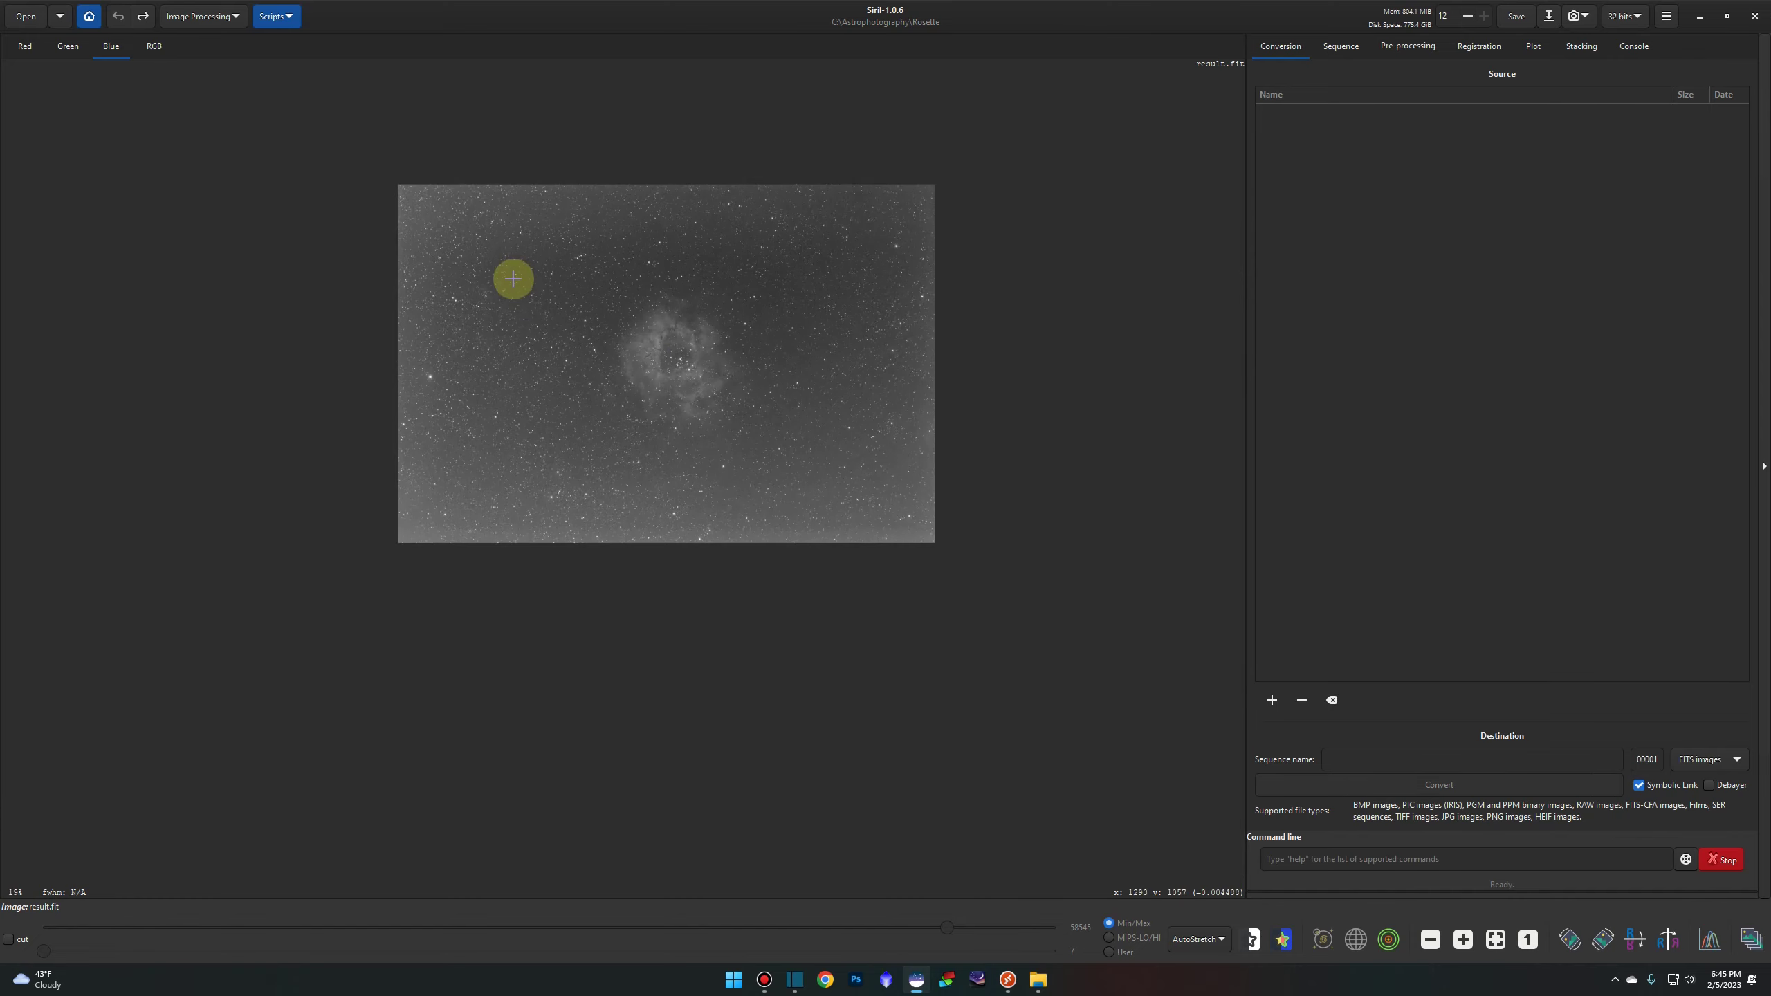
scroll(680, 362, up, 2)
scroll(679, 363, up, 2)
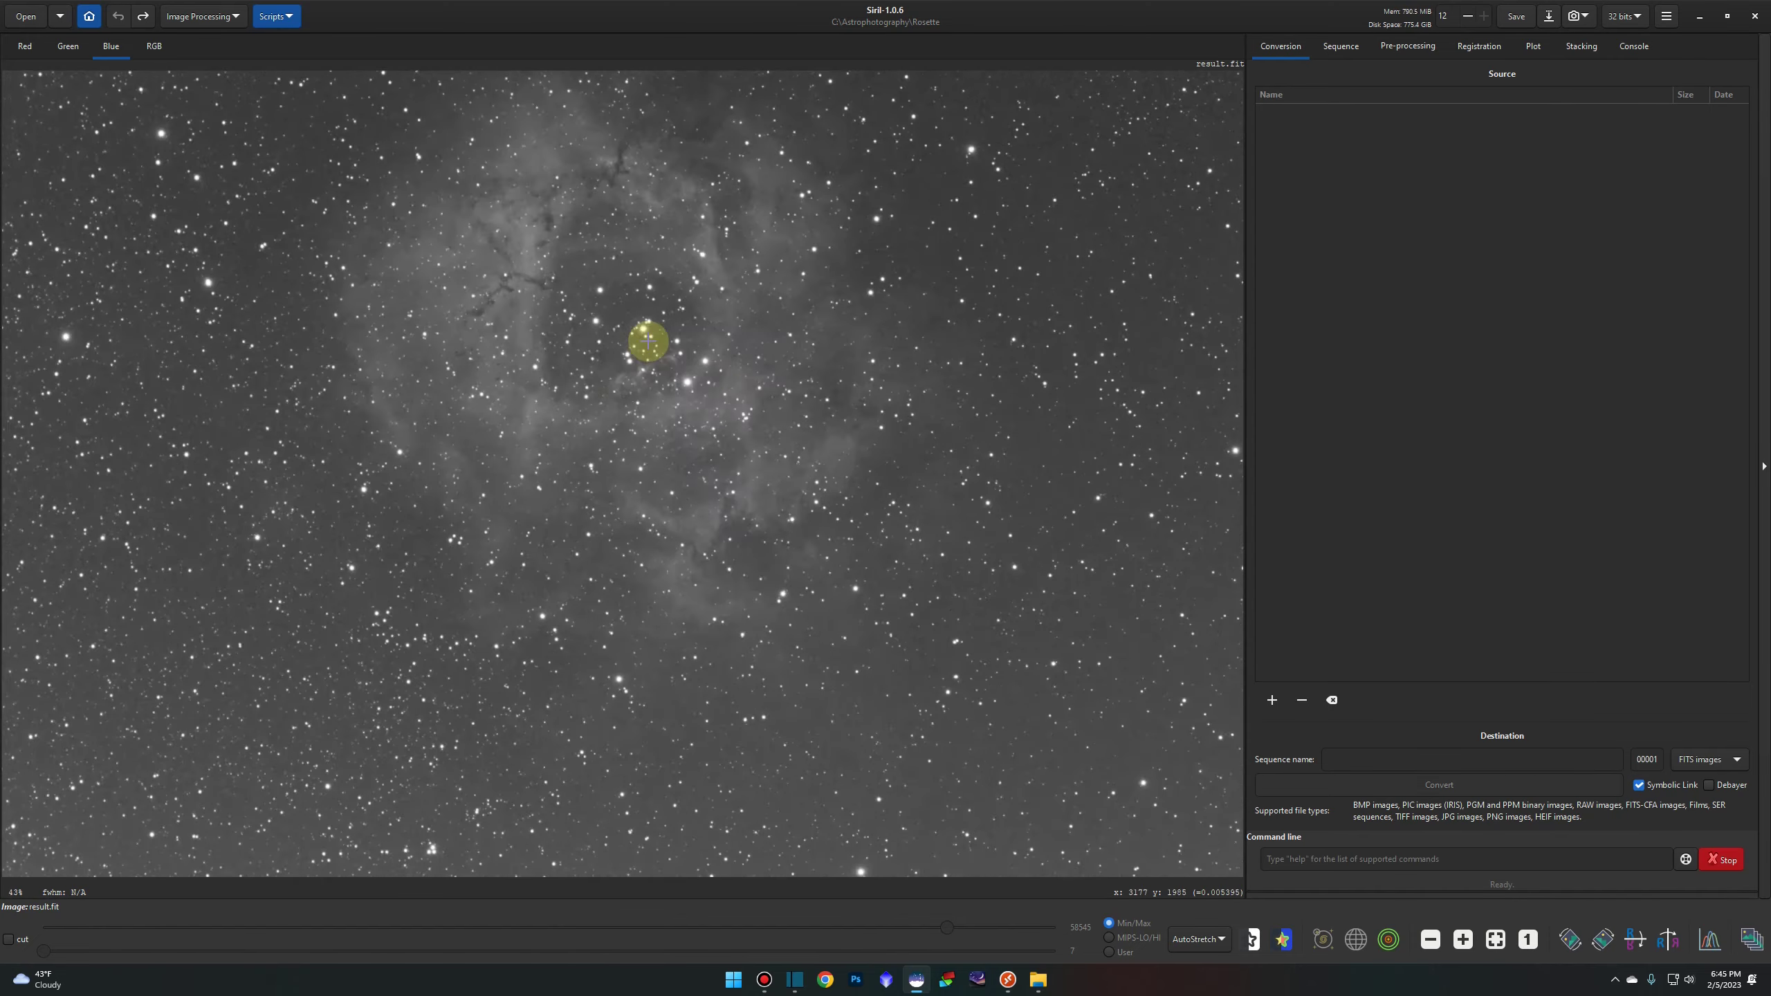
scroll(647, 339, down, 5)
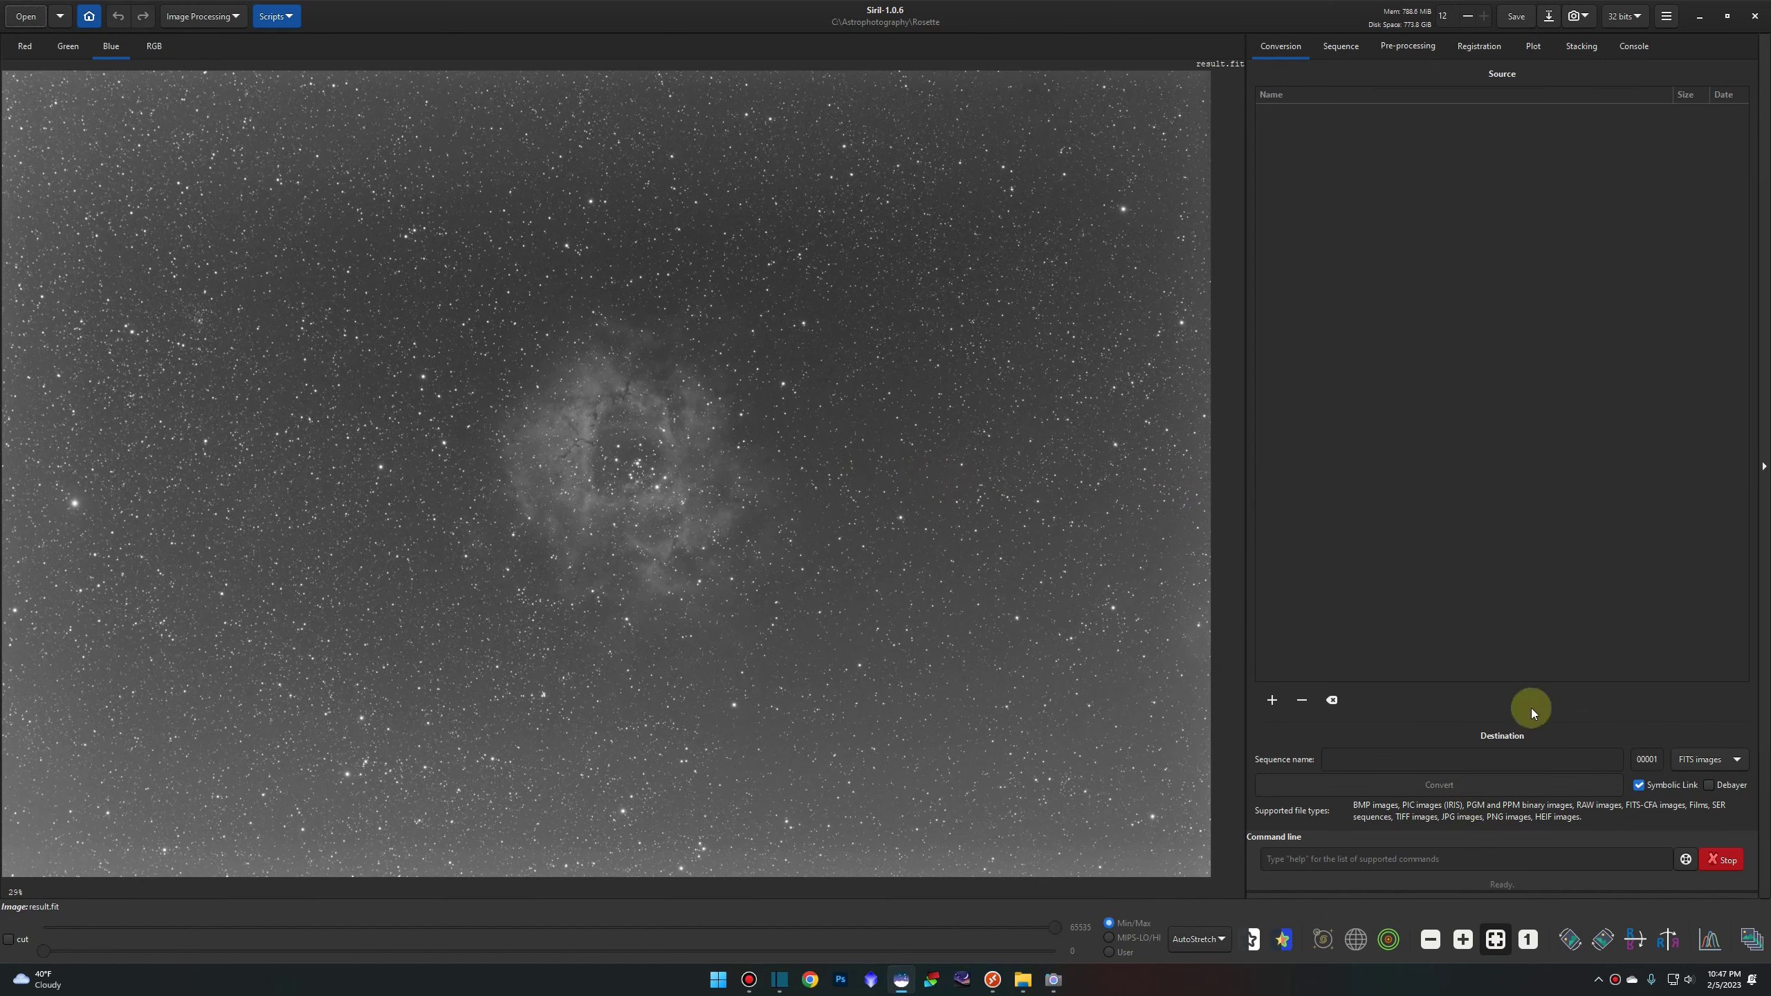
- Rotate the image in 90° steps back to landscape, then mirror it vertically and horizontally
click(1566, 944)
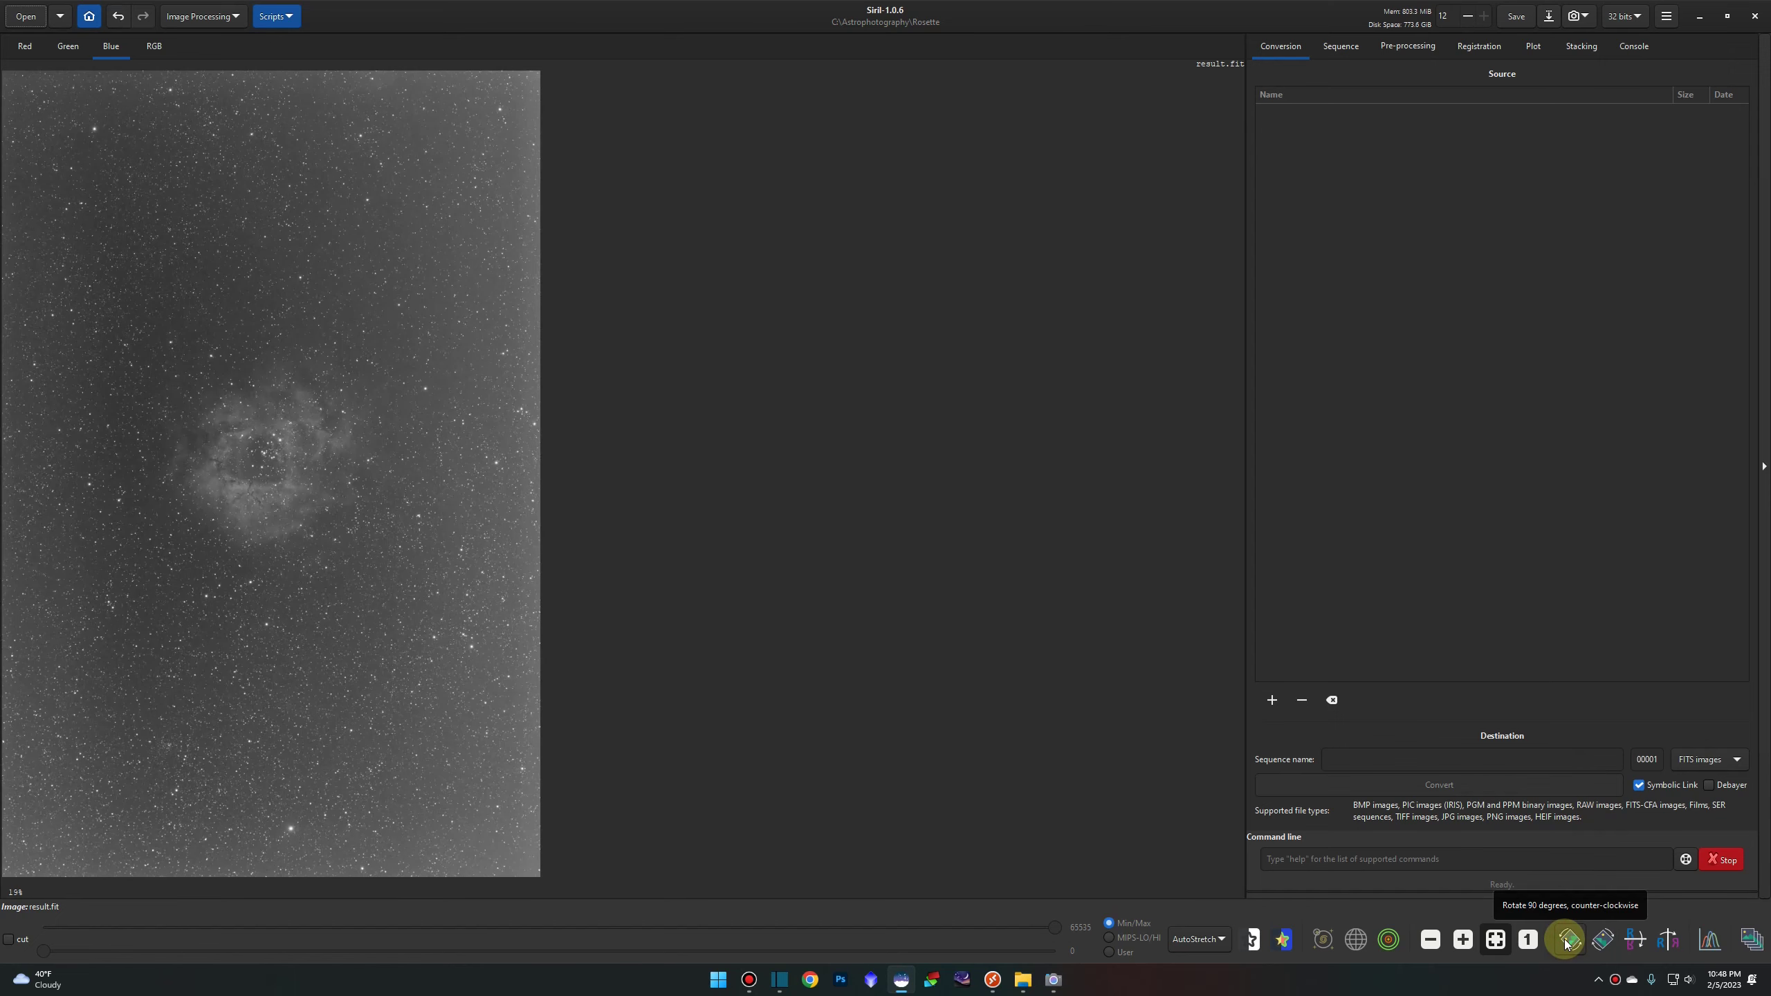
click(1566, 944)
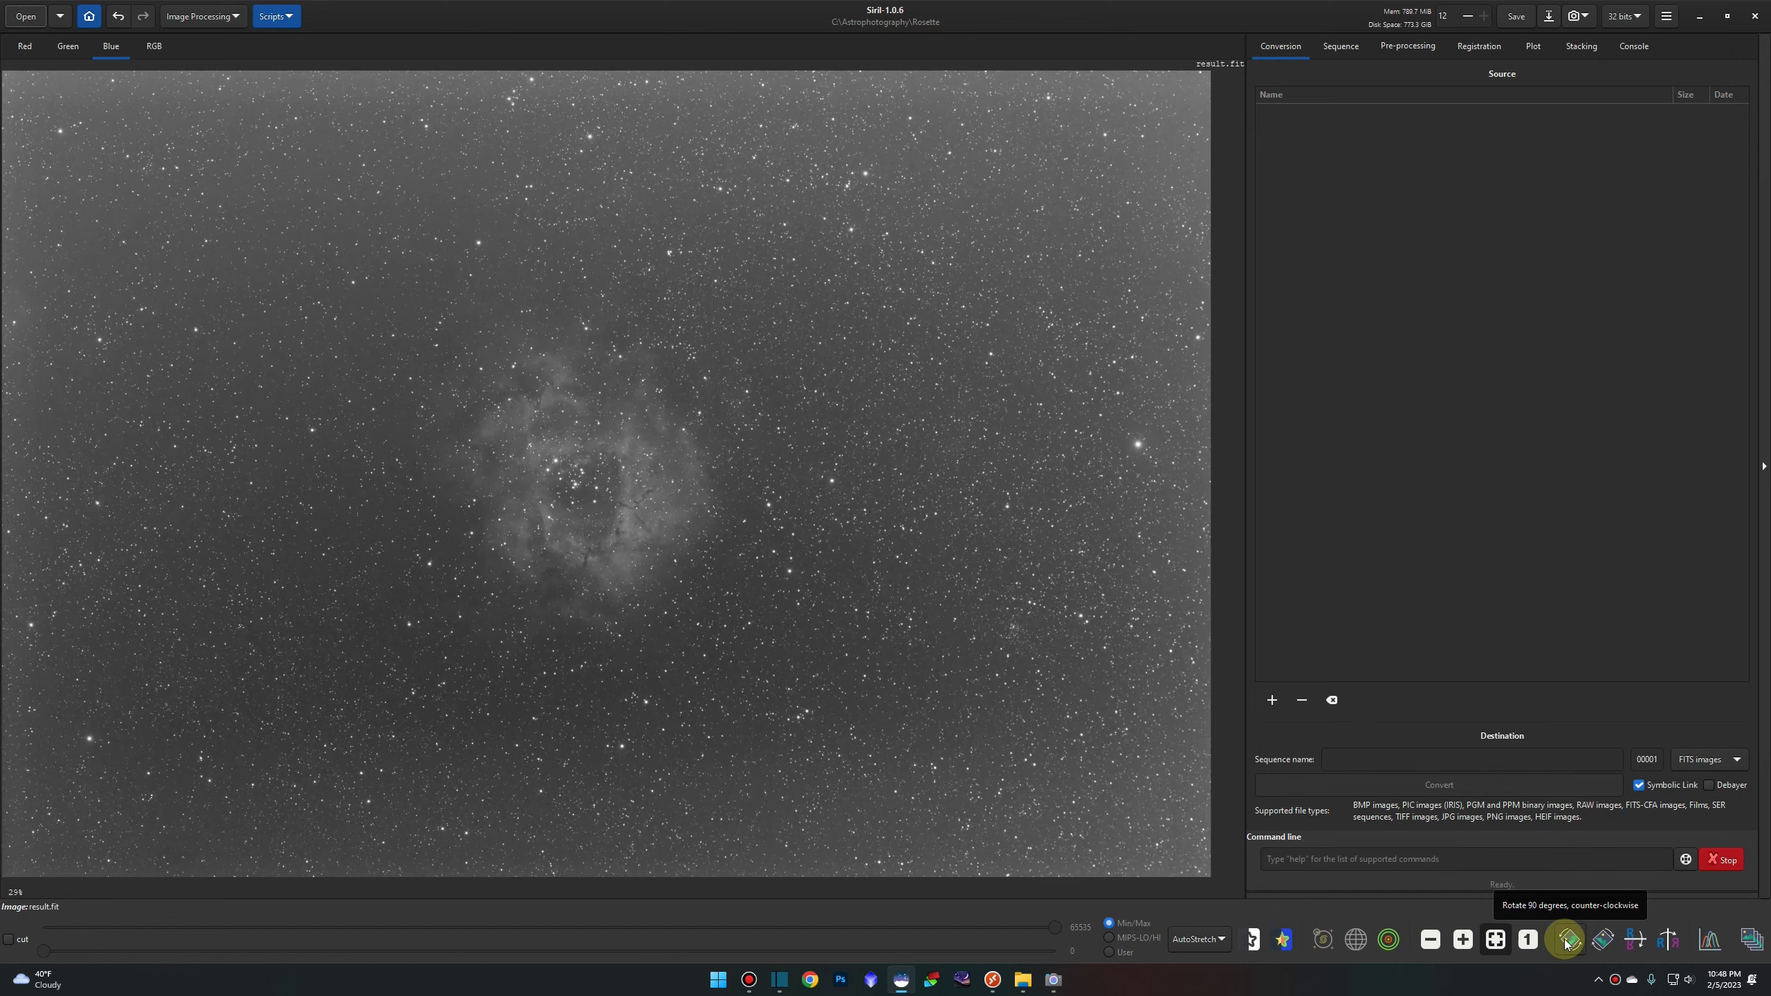
click(1566, 944)
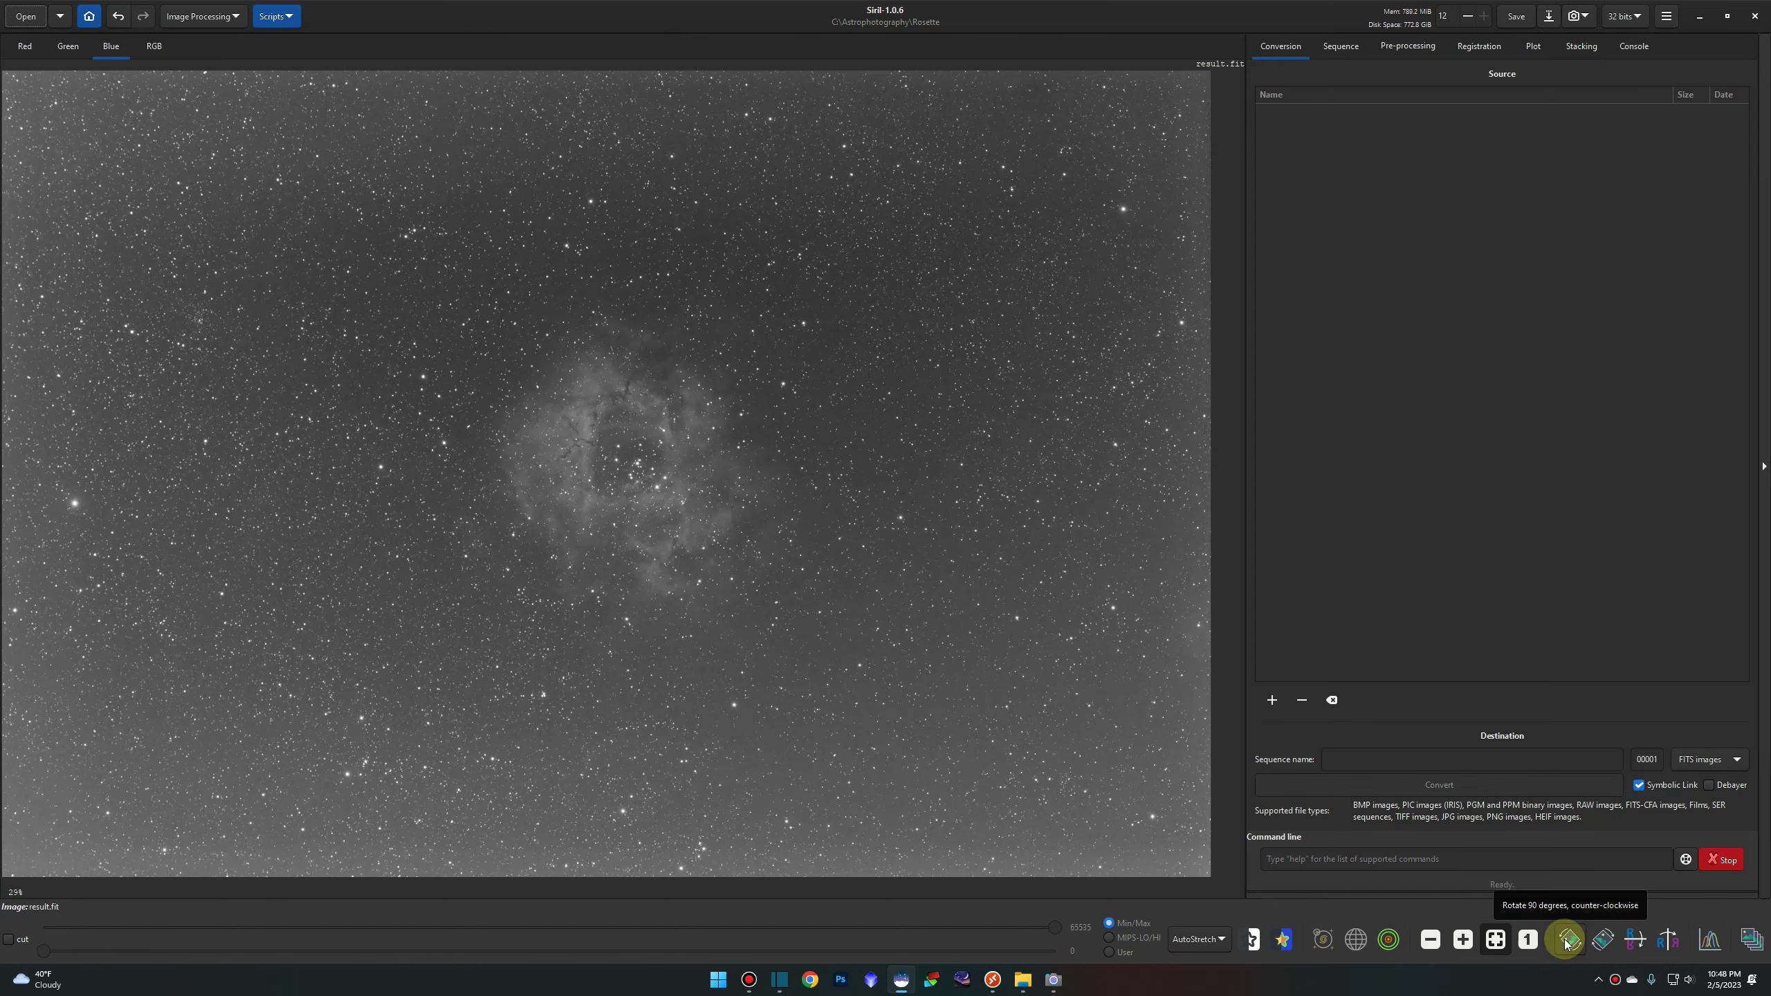
click(1602, 945)
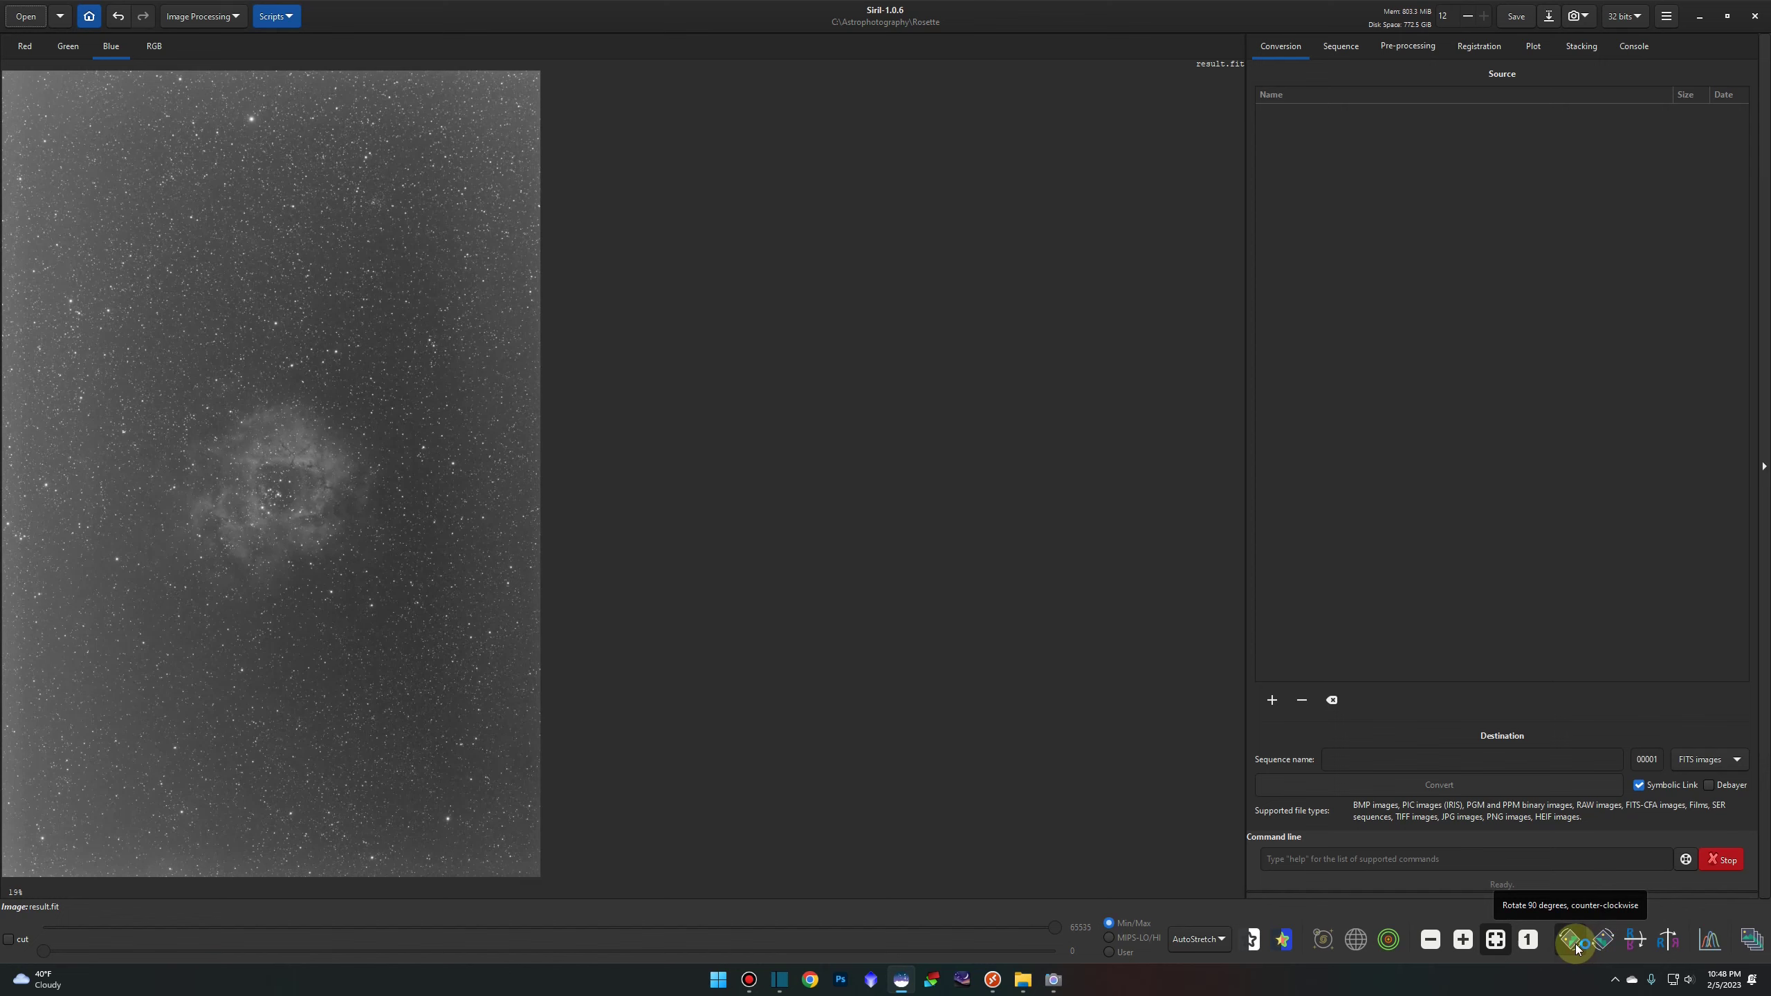
click(1577, 947)
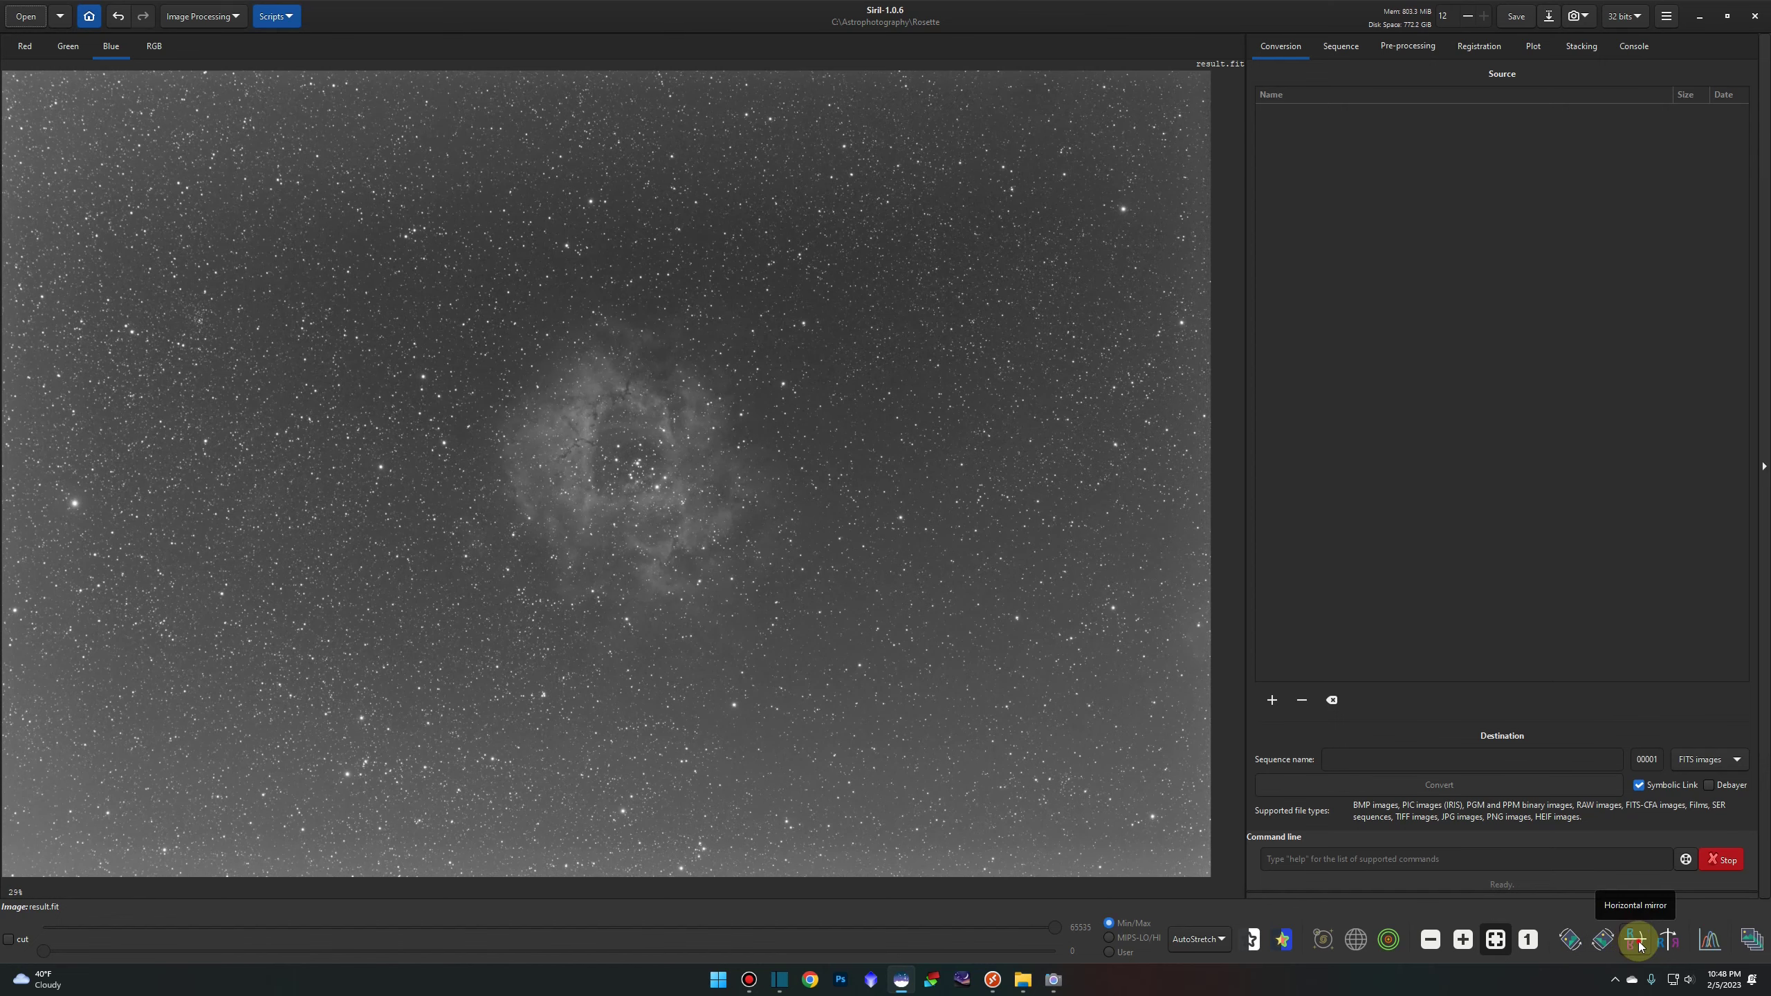
click(1639, 943)
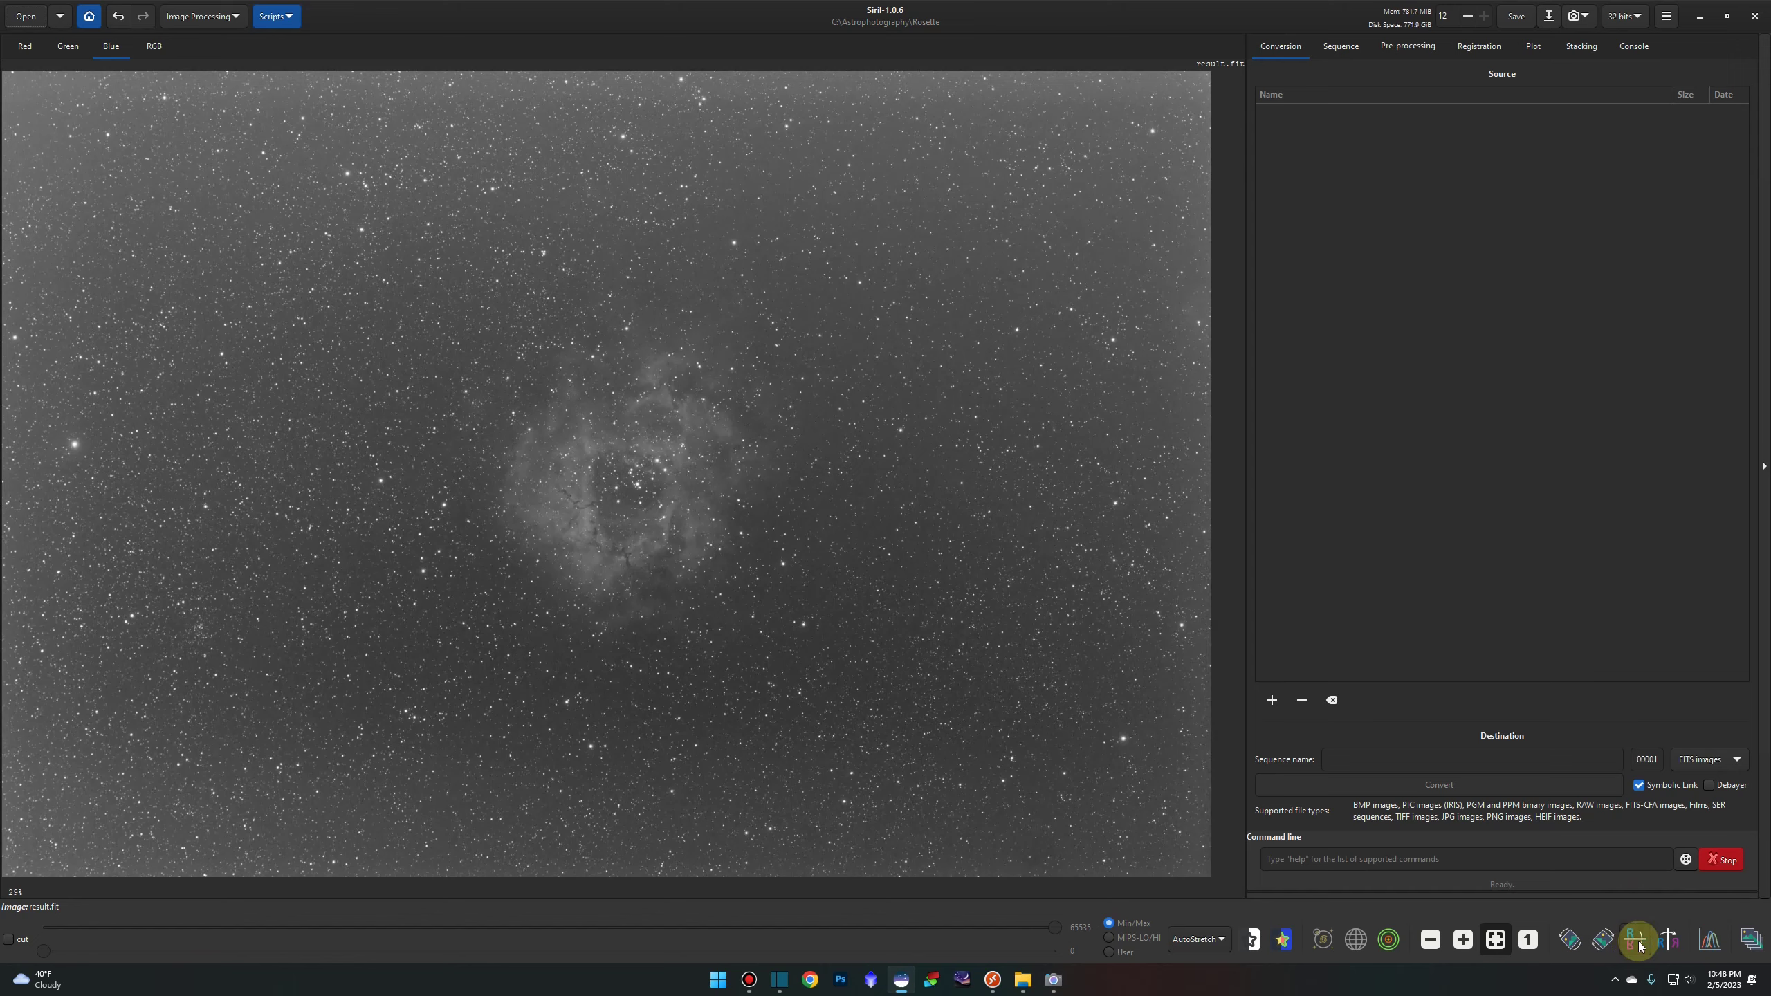
click(1676, 941)
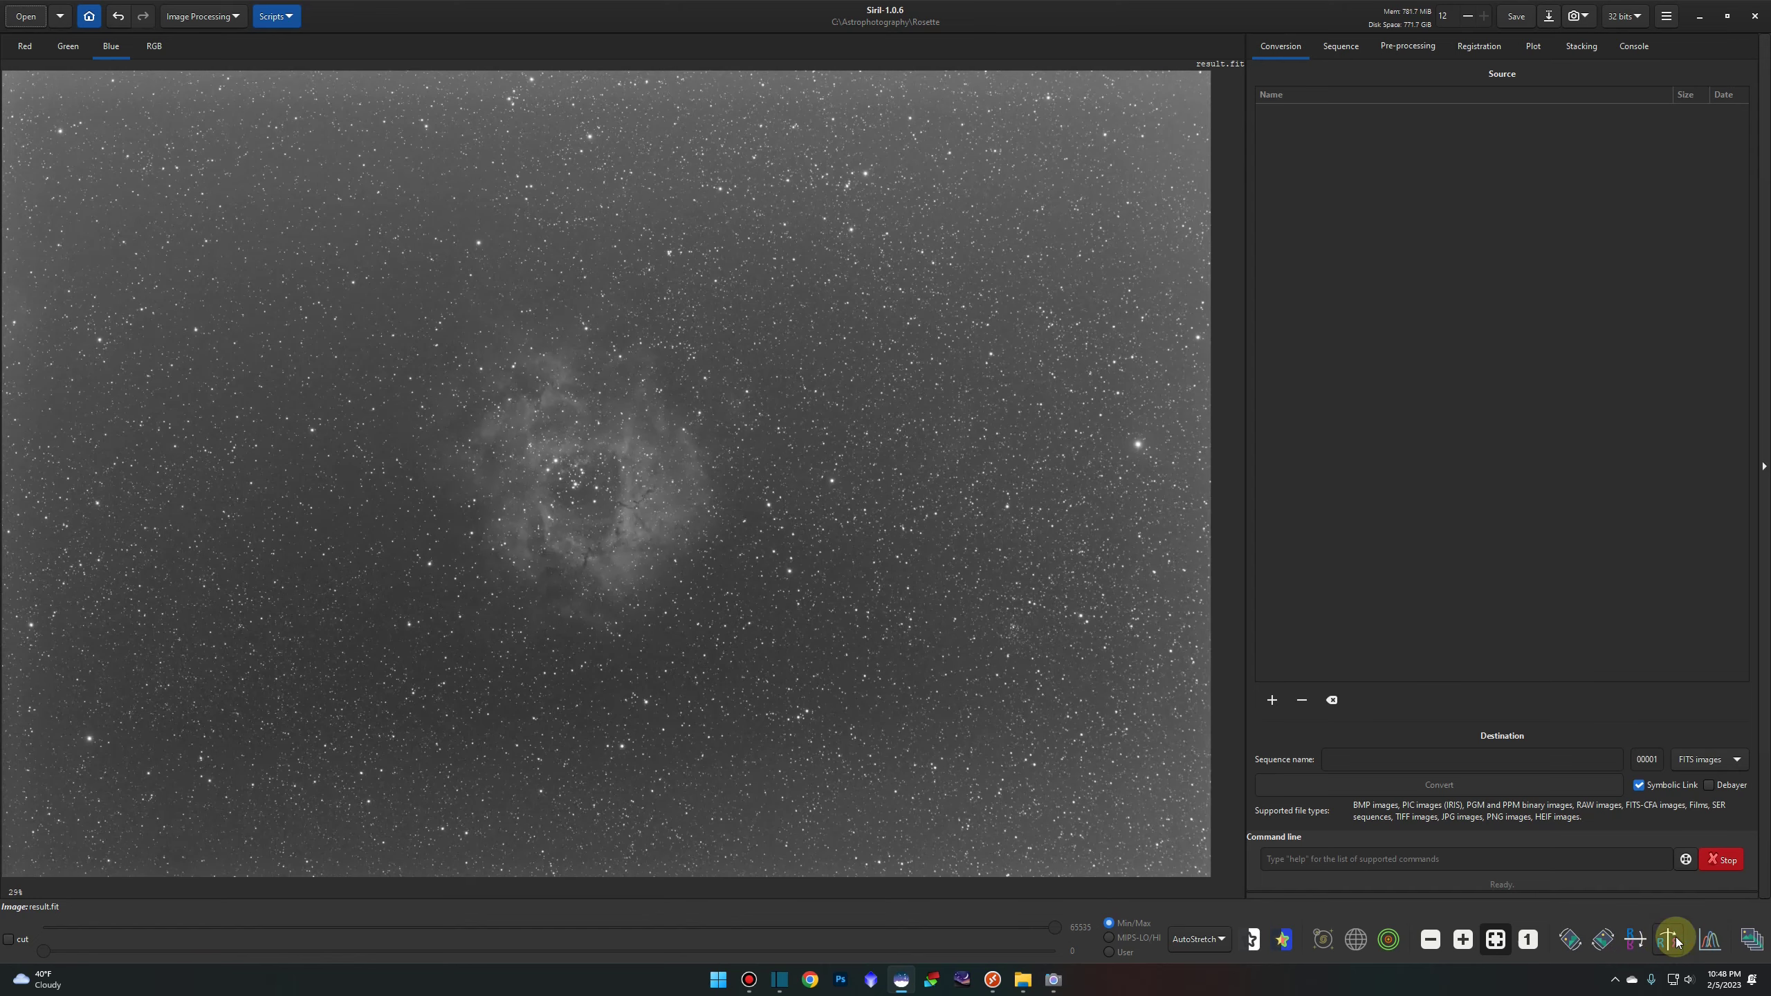